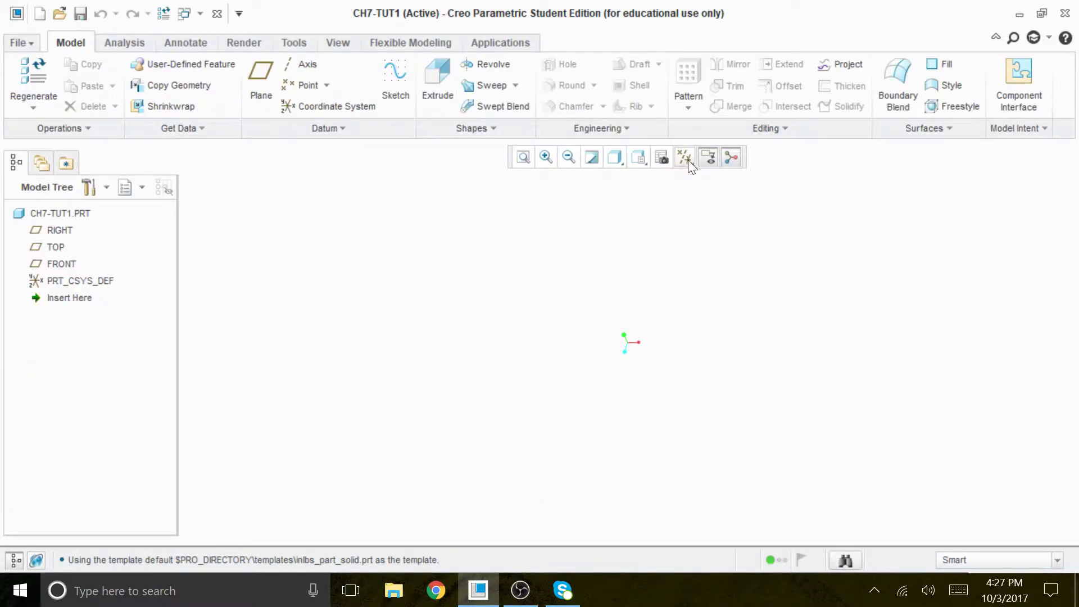
- Show the datum planes and start an extrude with an internal sketch on the TOP plane, using RIGHT as the orientation reference
{"action": "left_click", "coordinate": [667, 174]}
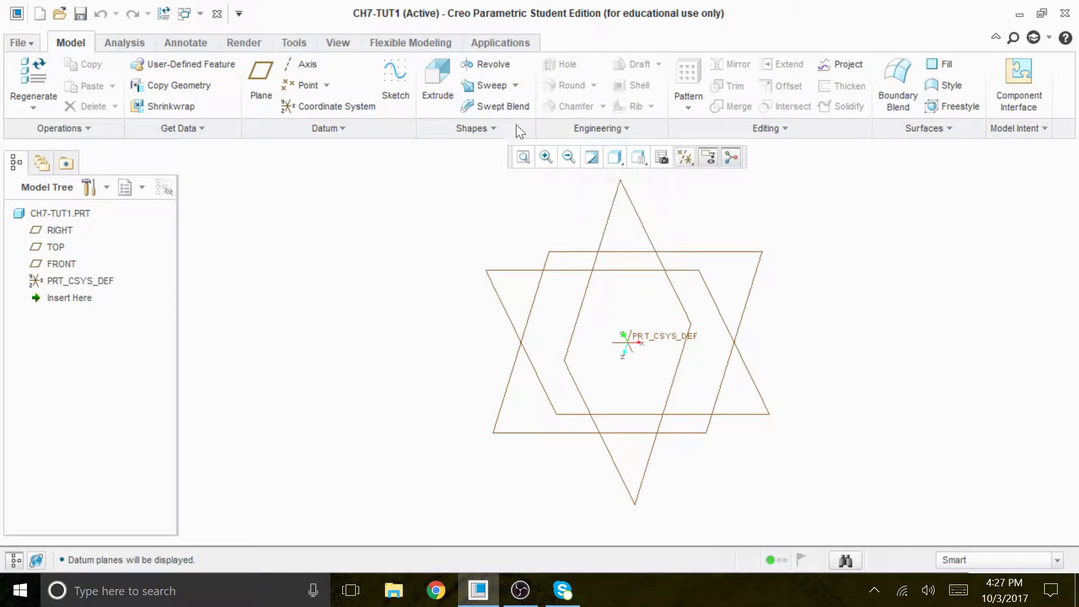
{"action": "left_click", "coordinate": [430, 78]}
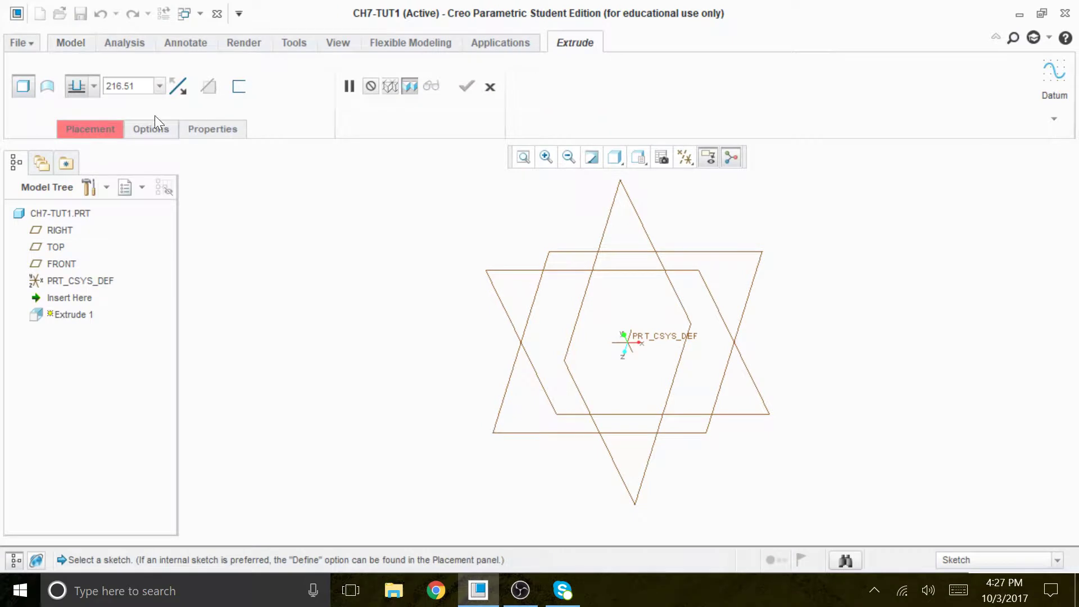
{"action": "left_click", "coordinate": [100, 130]}
{"action": "left_click", "coordinate": [298, 219]}
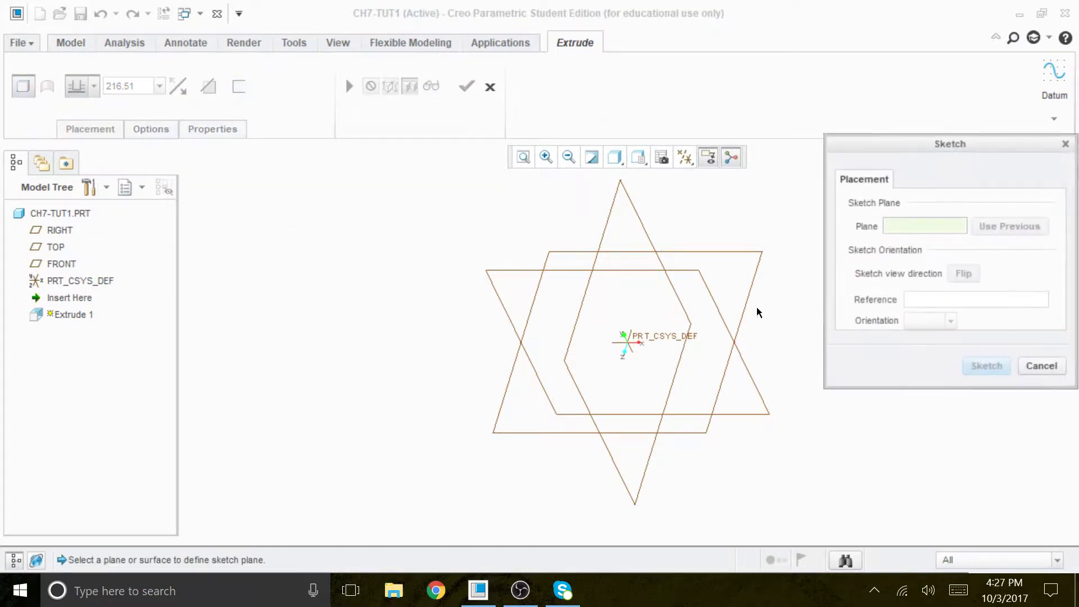
{"action": "left_click", "coordinate": [760, 261]}
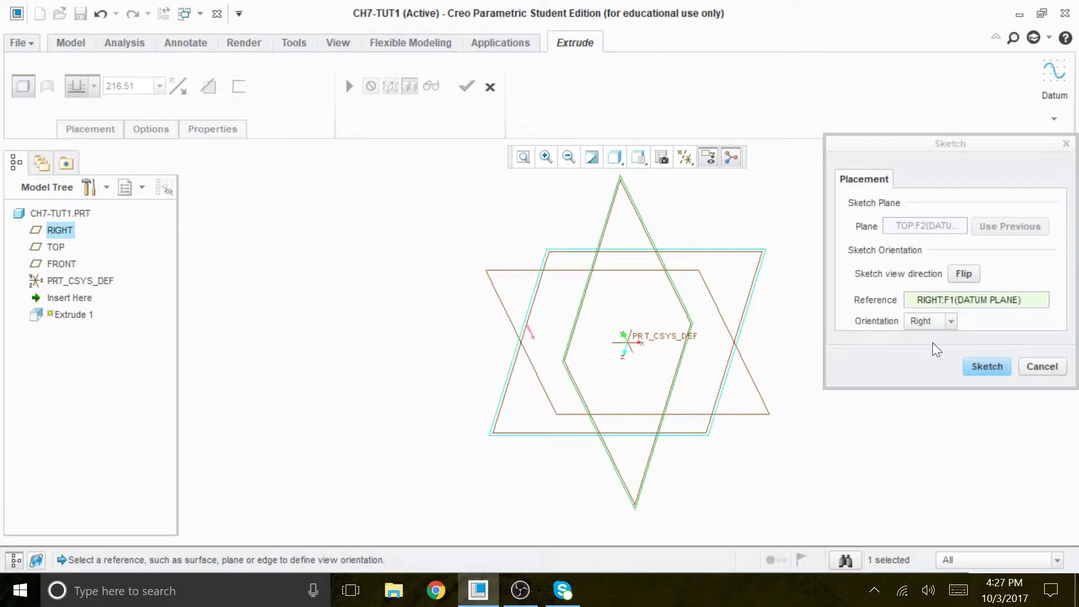
{"action": "left_click", "coordinate": [984, 366]}
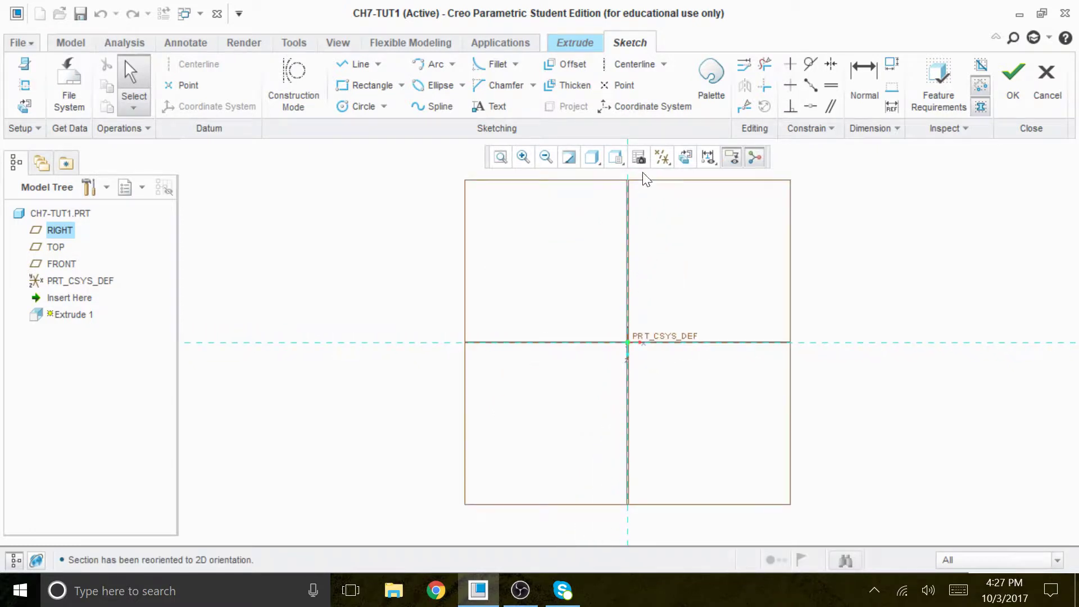
- Hide the datum planes and sketch a vertical and a horizontal centerline along the sketch references
{"action": "left_click", "coordinate": [662, 158]}
{"action": "left_click", "coordinate": [655, 178]}
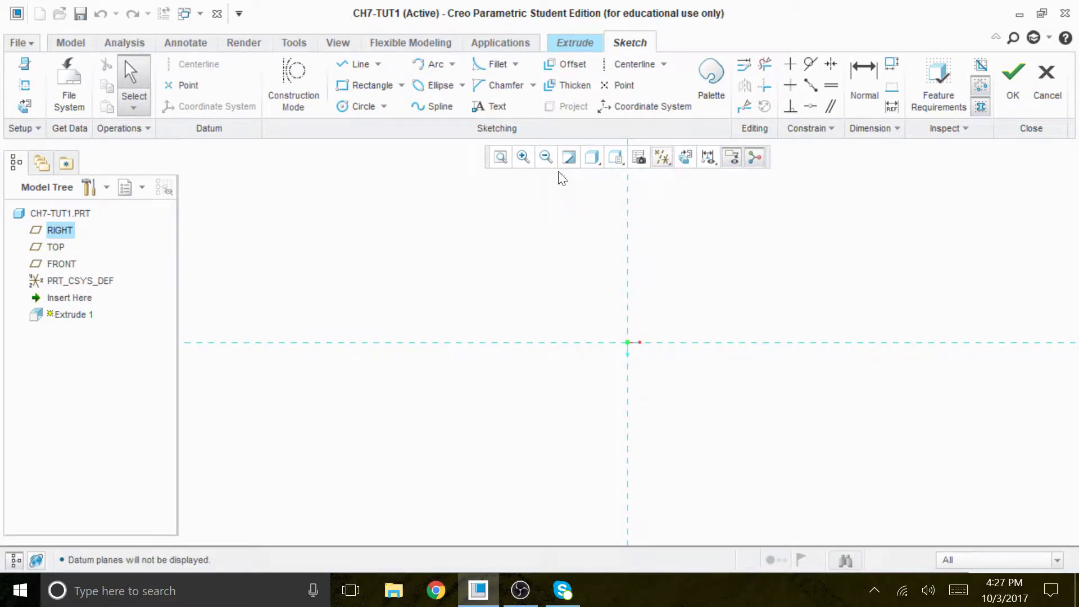
{"action": "left_click", "coordinate": [621, 66]}
{"action": "left_click", "coordinate": [628, 180]}
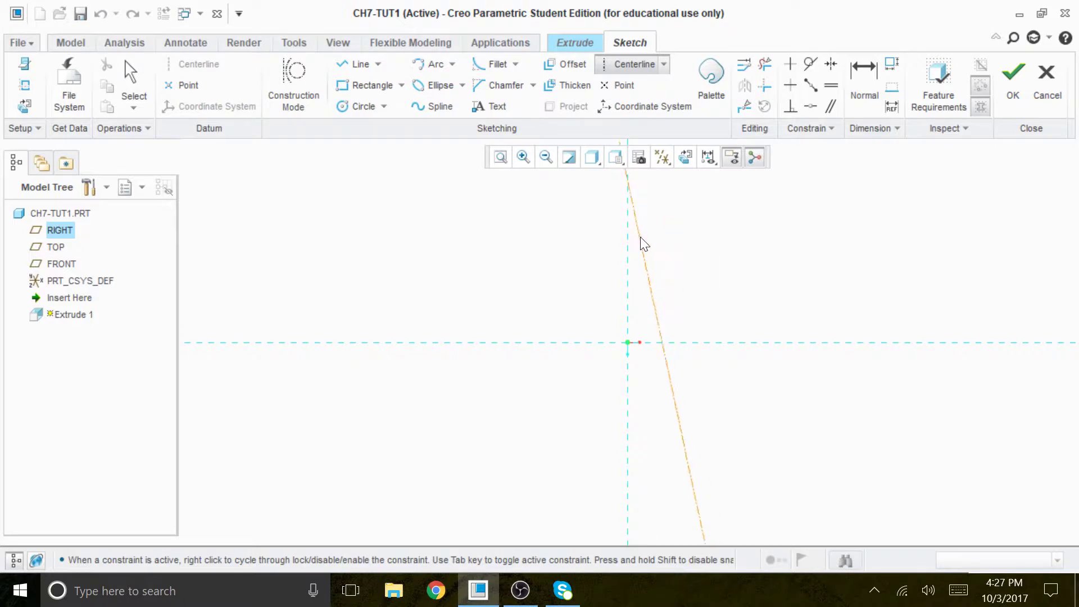
{"action": "left_click", "coordinate": [634, 254]}
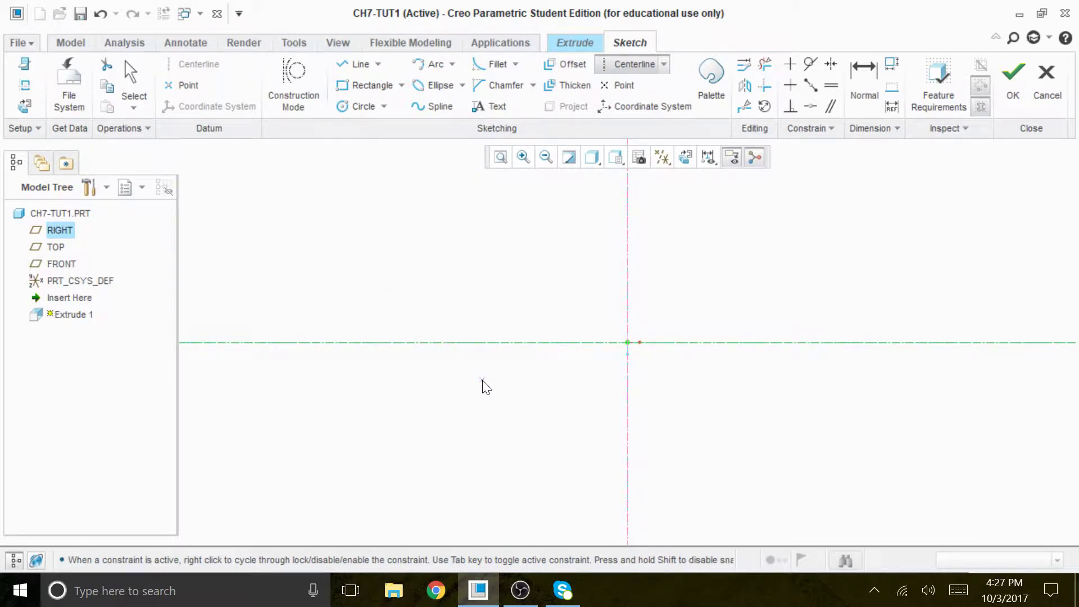
- Sketch two equal circles about 191 in diameter on the vertical centerline, one above and one below the horizontal centerline
{"action": "left_click", "coordinate": [345, 106]}
{"action": "left_click", "coordinate": [628, 236]}
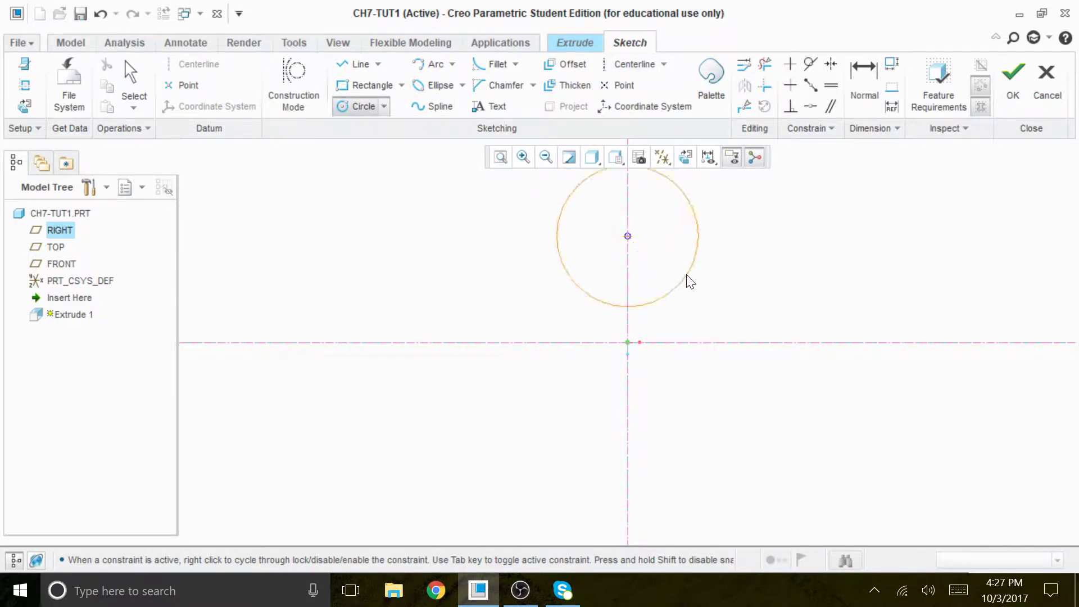
{"action": "left_click", "coordinate": [674, 275]}
{"action": "left_click", "coordinate": [628, 442]}
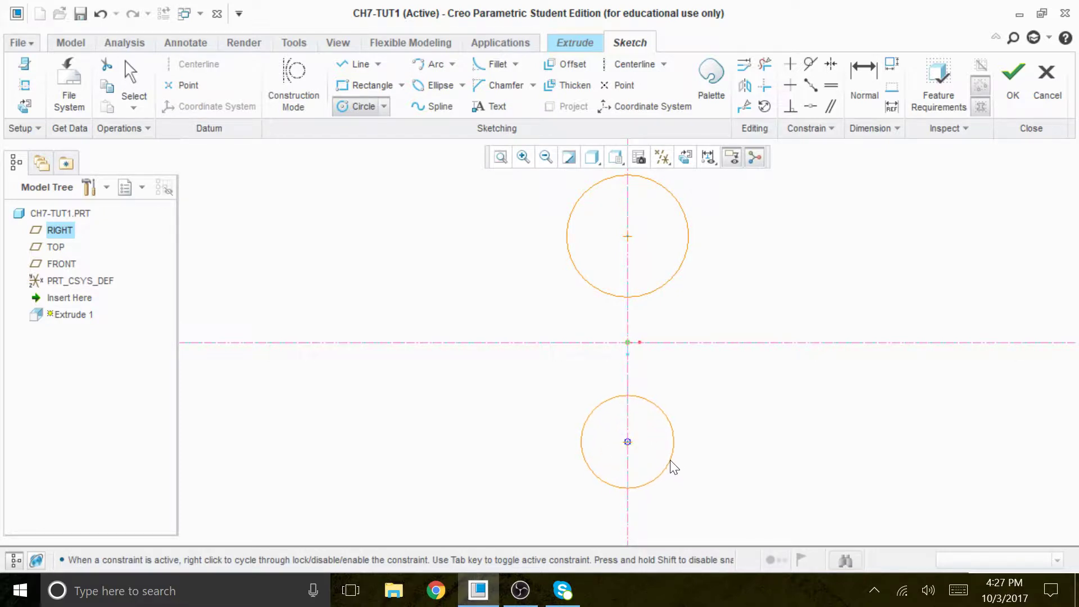
{"action": "left_click", "coordinate": [684, 464]}
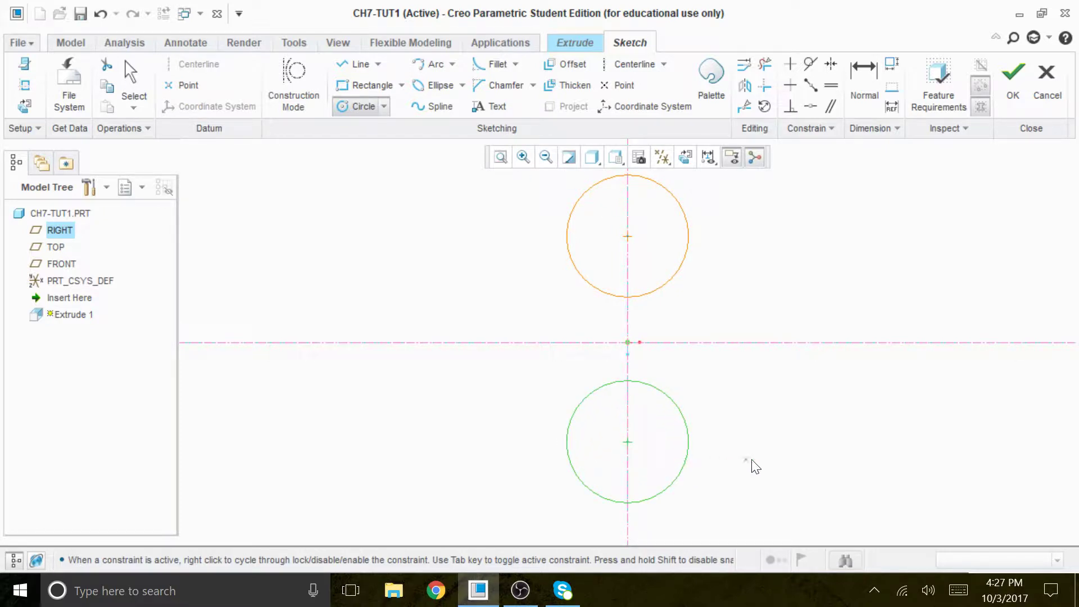
{"action": "middle_click", "coordinate": [768, 425]}
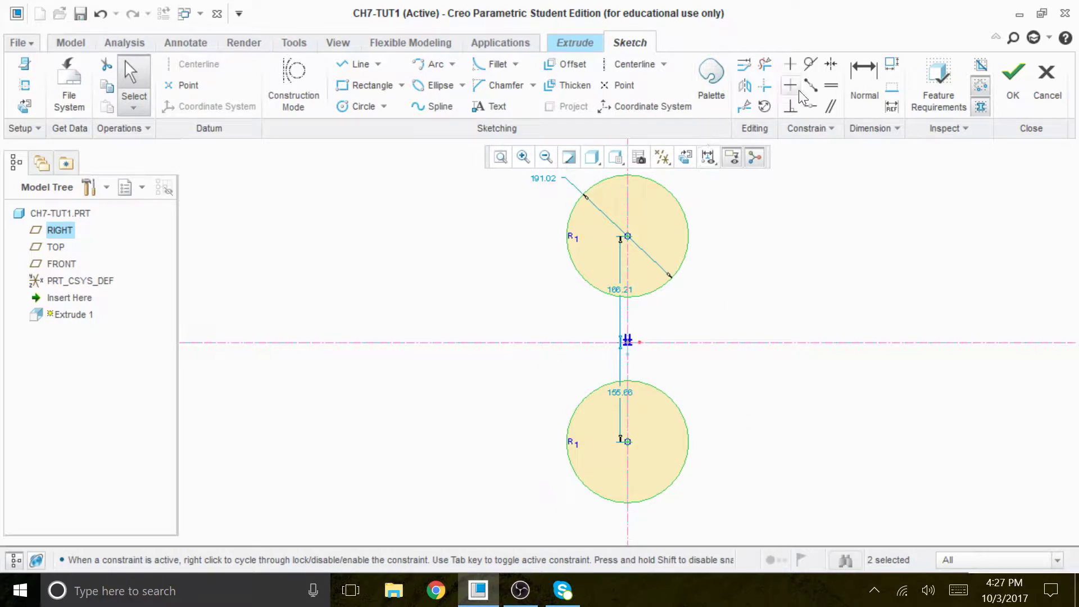
- Make the centers of the two circles symmetric about the horizontal centerline
{"action": "left_click", "coordinate": [831, 64]}
{"action": "left_click", "coordinate": [628, 236]}
{"action": "left_click", "coordinate": [628, 441]}
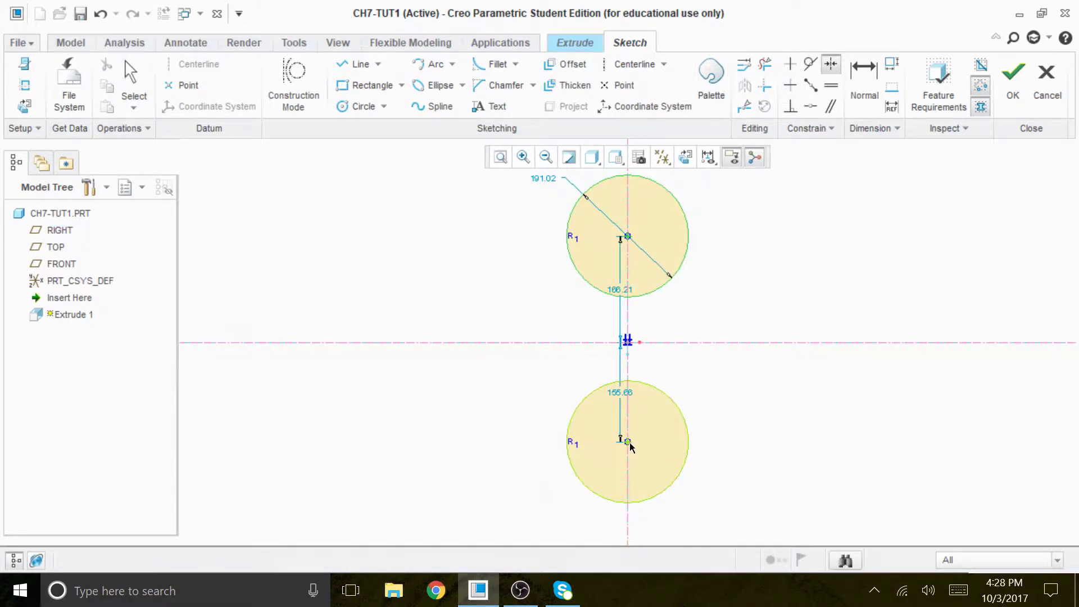
{"action": "left_click", "coordinate": [688, 343]}
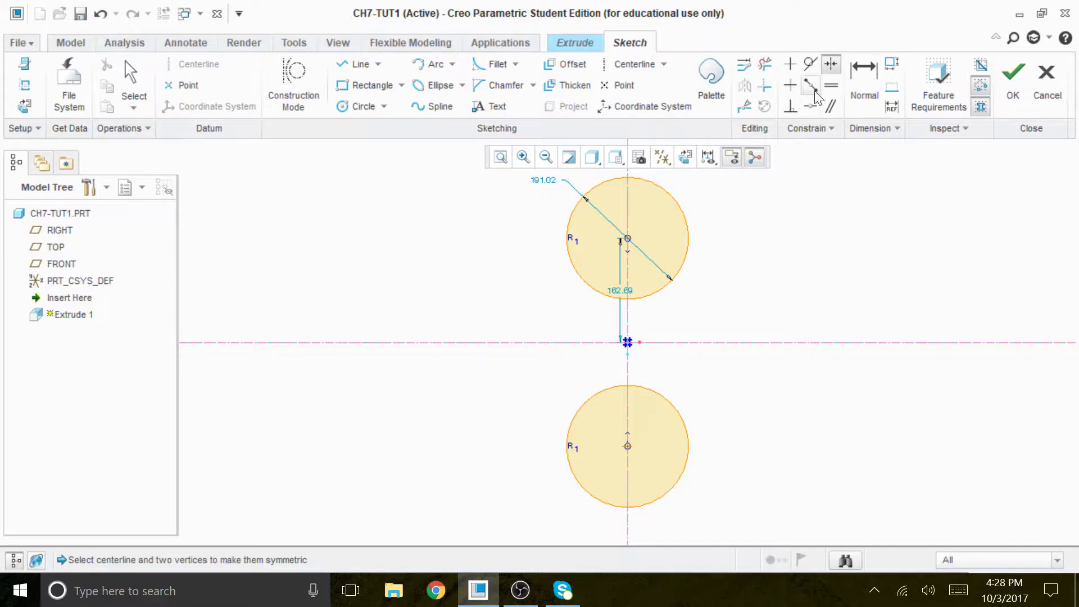
- Dimension the distance between the two circle centers and set it to 68
{"action": "left_click", "coordinate": [864, 84]}
{"action": "left_click", "coordinate": [628, 241]}
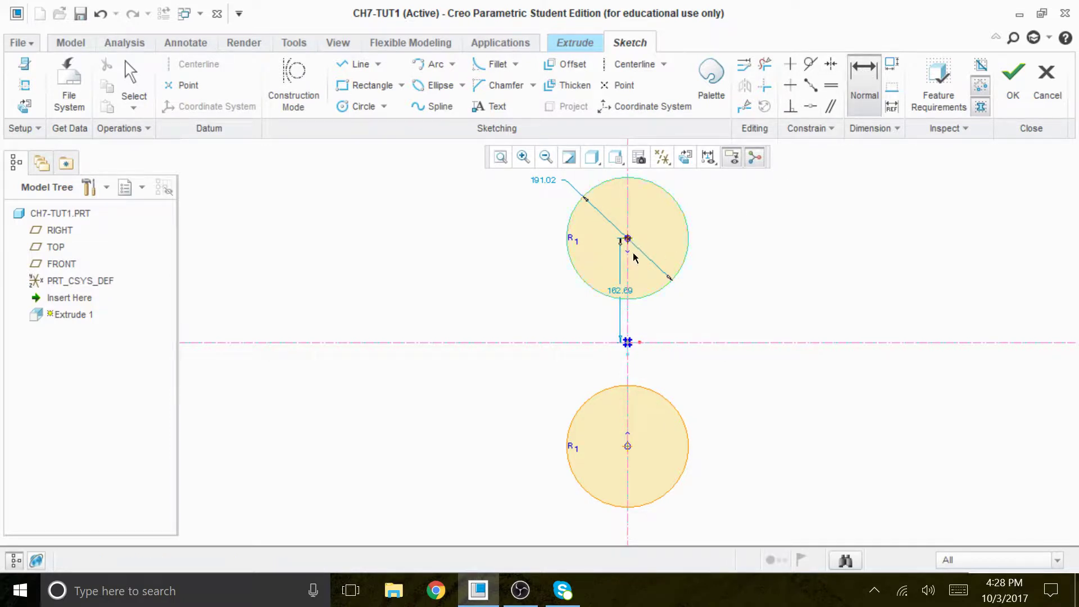
{"action": "left_click", "coordinate": [629, 446]}
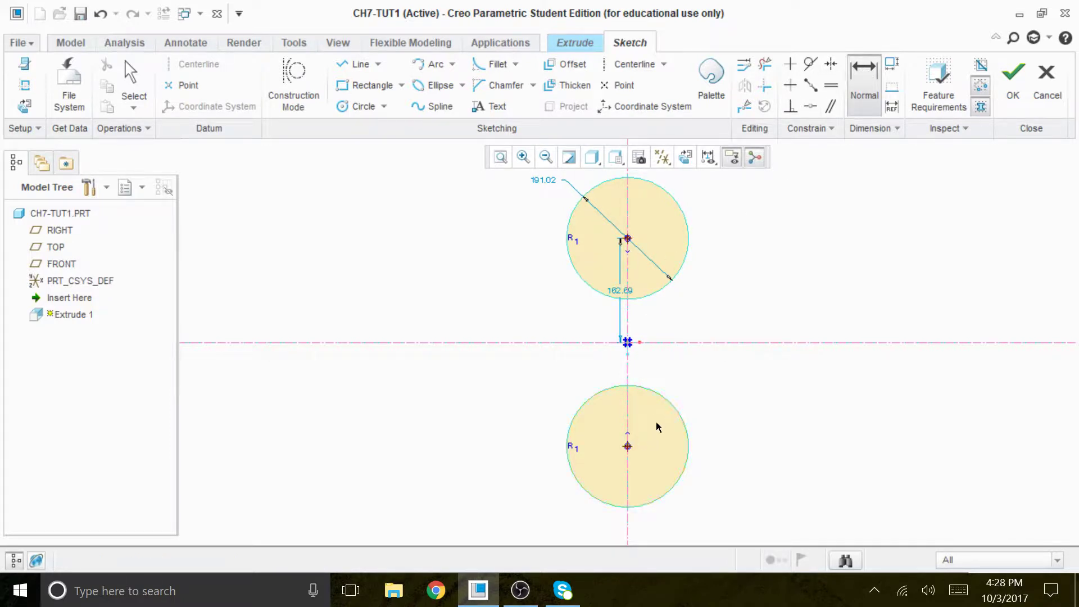
{"action": "middle_click", "coordinate": [898, 339]}
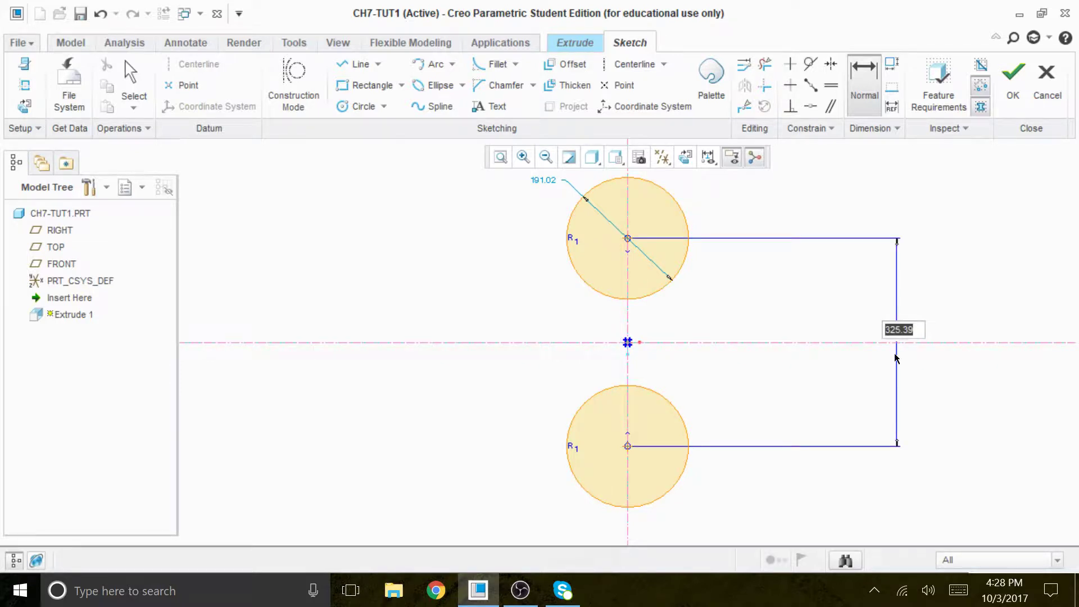
{"action": "type", "text": "68"}
{"action": "key", "text": "Return"}
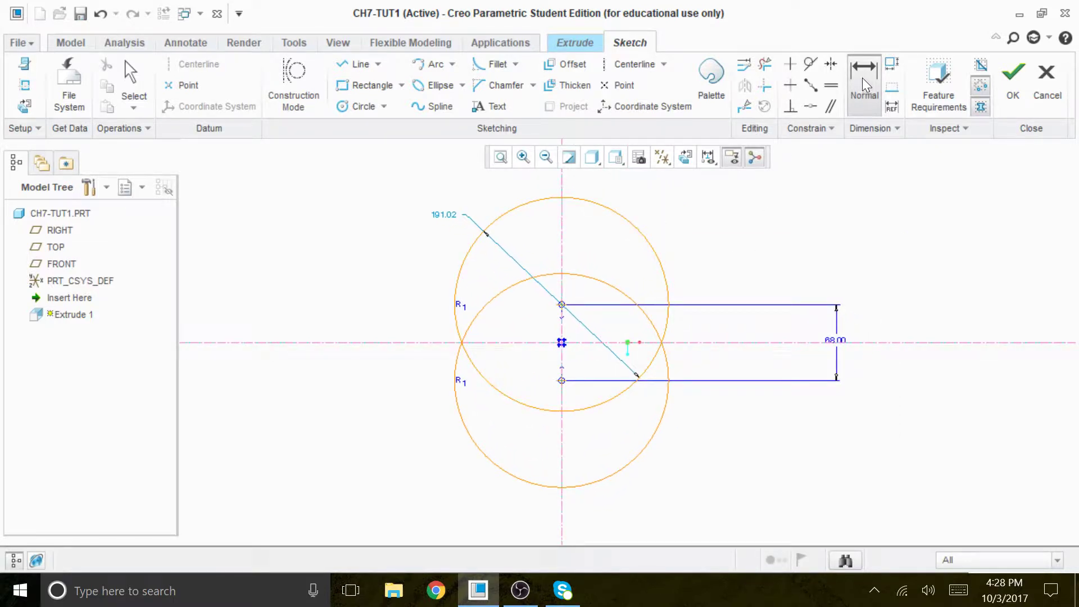
- Dimension the upper circle's radius and set it to 18
{"action": "left_click", "coordinate": [634, 227]}
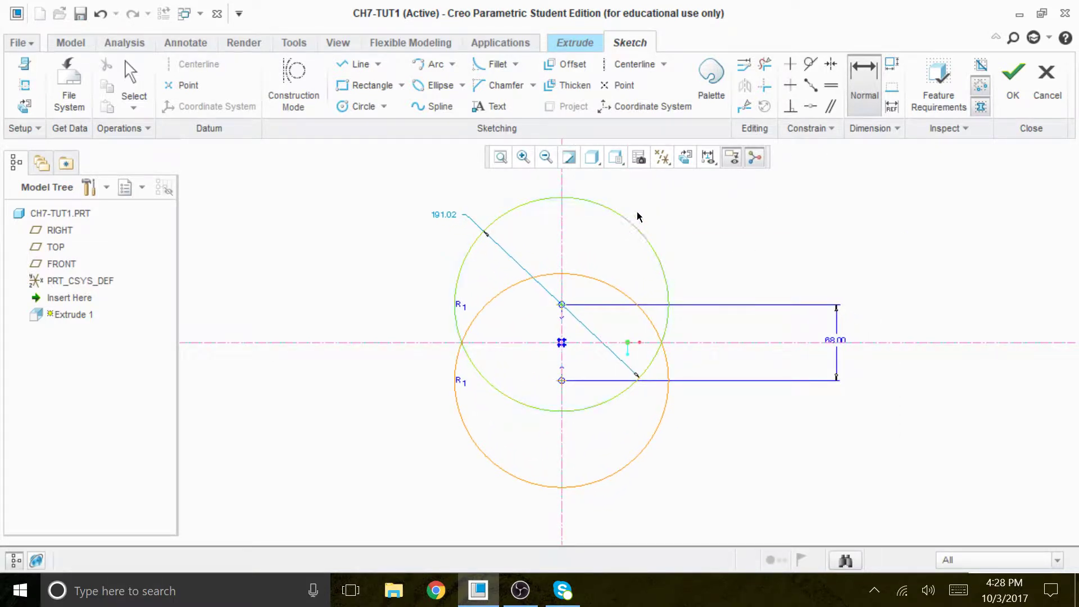
{"action": "middle_click", "coordinate": [669, 200]}
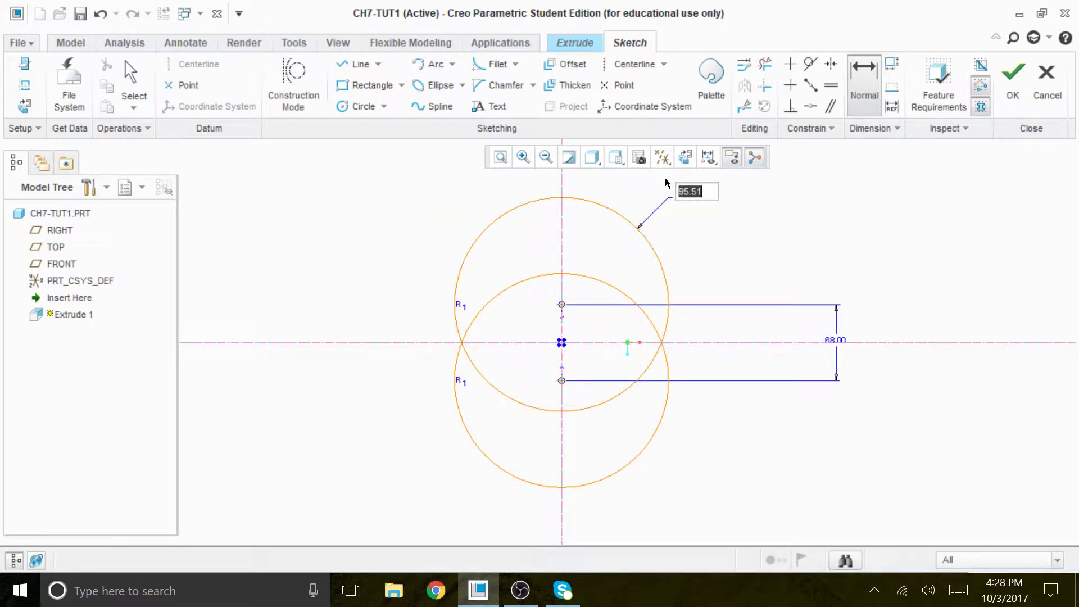
{"action": "type", "text": "18"}
{"action": "key", "text": "Return"}
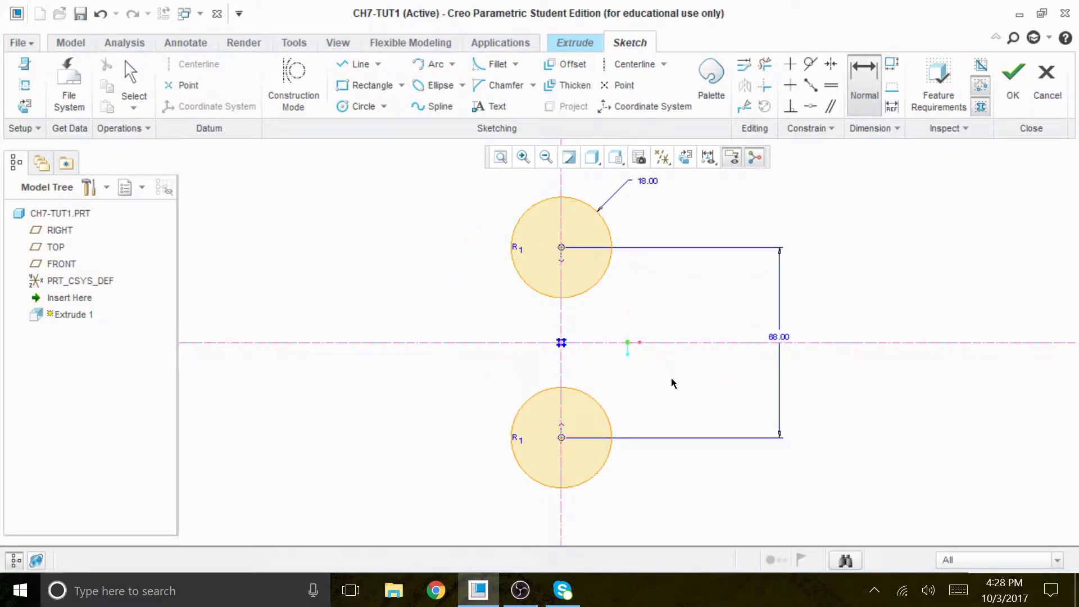
- Sketch a rectangle about 104 by 73, symmetric about the horizontal centerline, with its right side overlapping both circles
{"action": "mouse_move", "coordinate": [680, 295]}
{"action": "middle_mouse_down", "text": "shift"}
{"action": "mouse_move", "coordinate": [669, 291]}
{"action": "mouse_move", "coordinate": [690, 272]}
{"action": "middle_mouse_up", "text": "shift"}
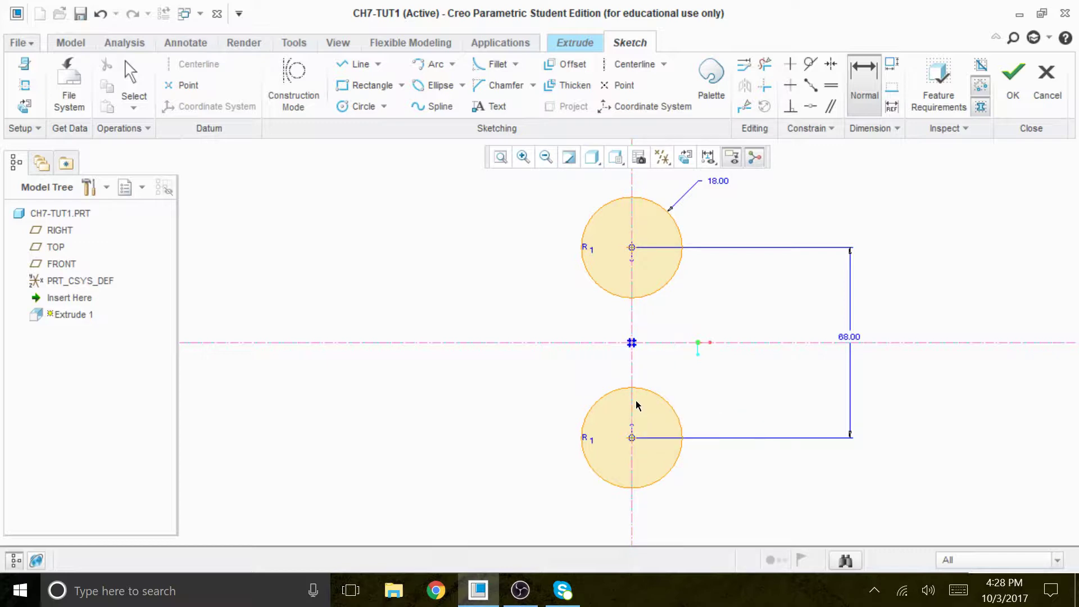
{"action": "left_click", "coordinate": [376, 89]}
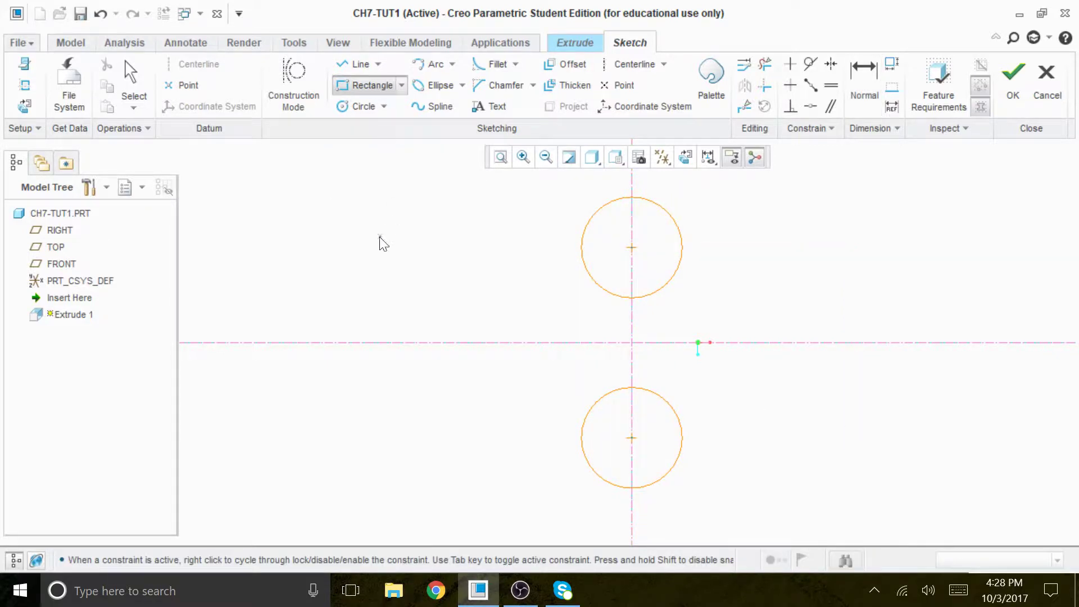
{"action": "left_click", "coordinate": [305, 241]}
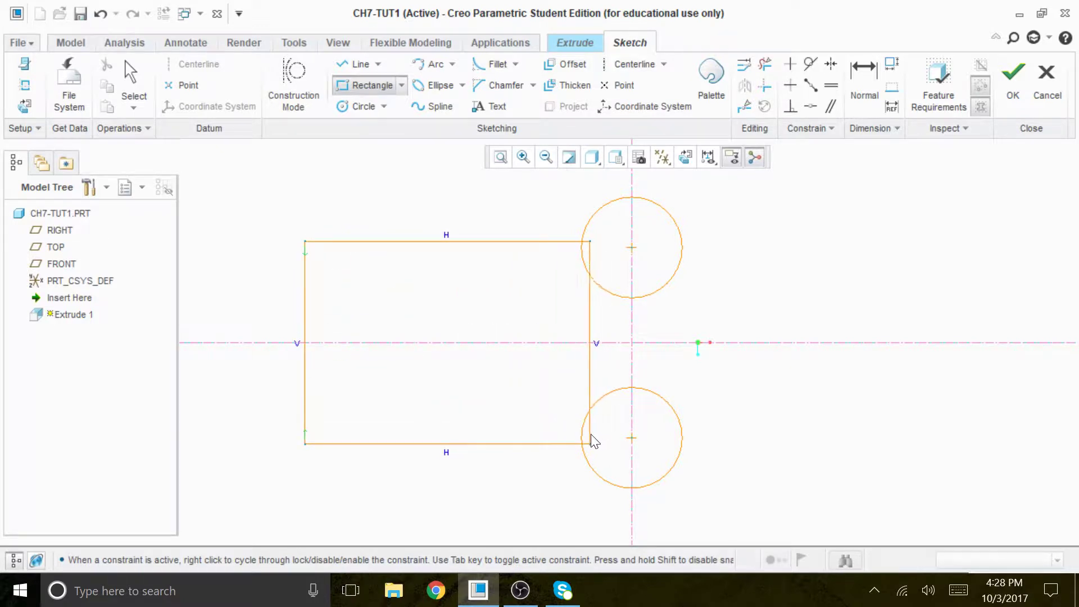
{"action": "left_click", "coordinate": [595, 437]}
{"action": "middle_click", "coordinate": [398, 482]}
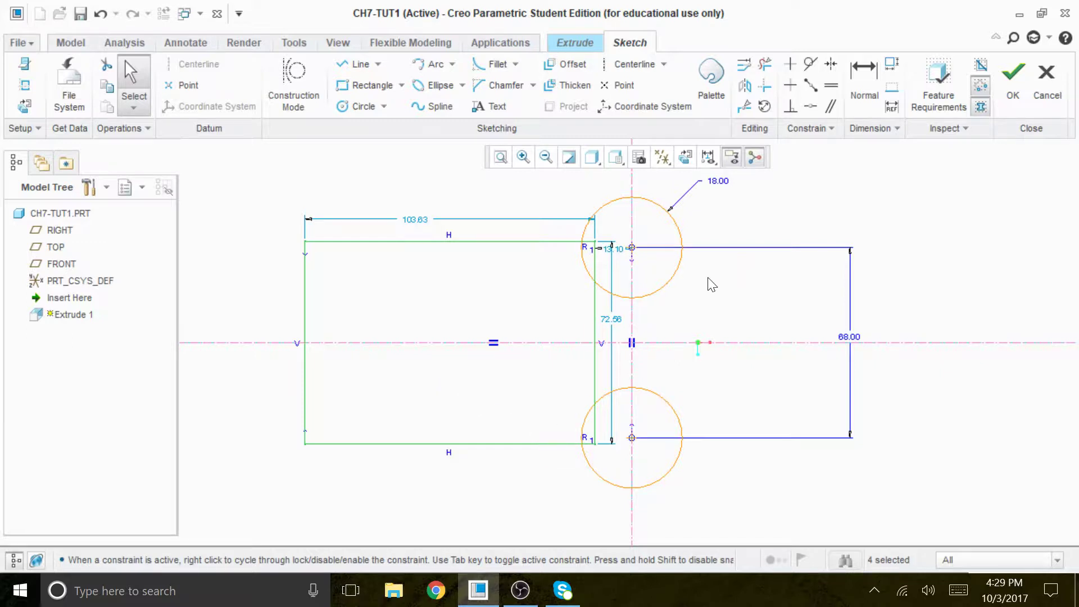
- Dimension the rectangle's left side from the vertical centerline and set the distance to 65
{"action": "left_click", "coordinate": [685, 157]}
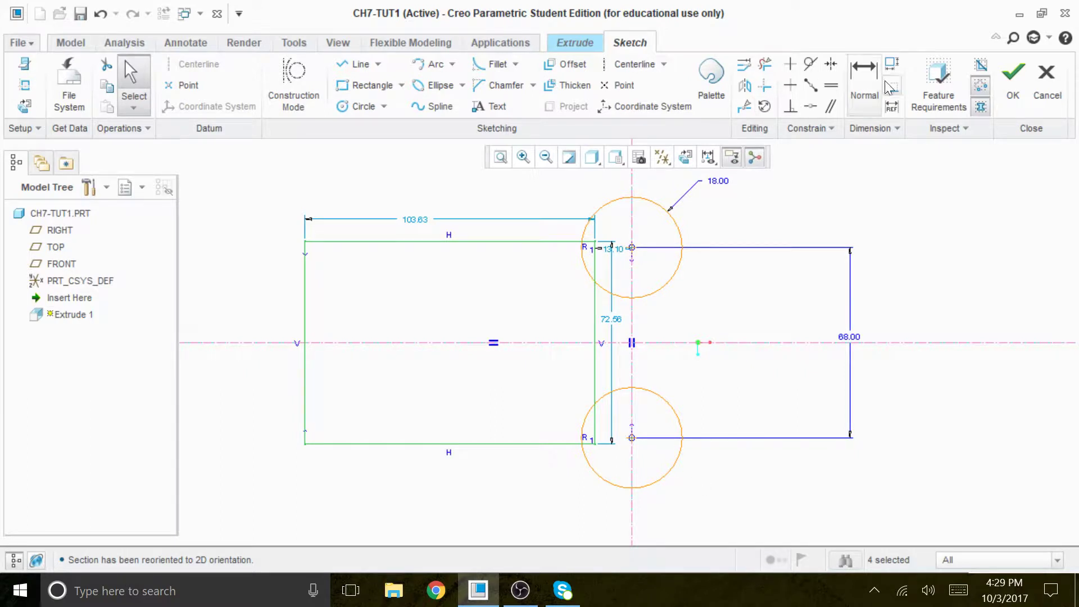
{"action": "left_click", "coordinate": [866, 73]}
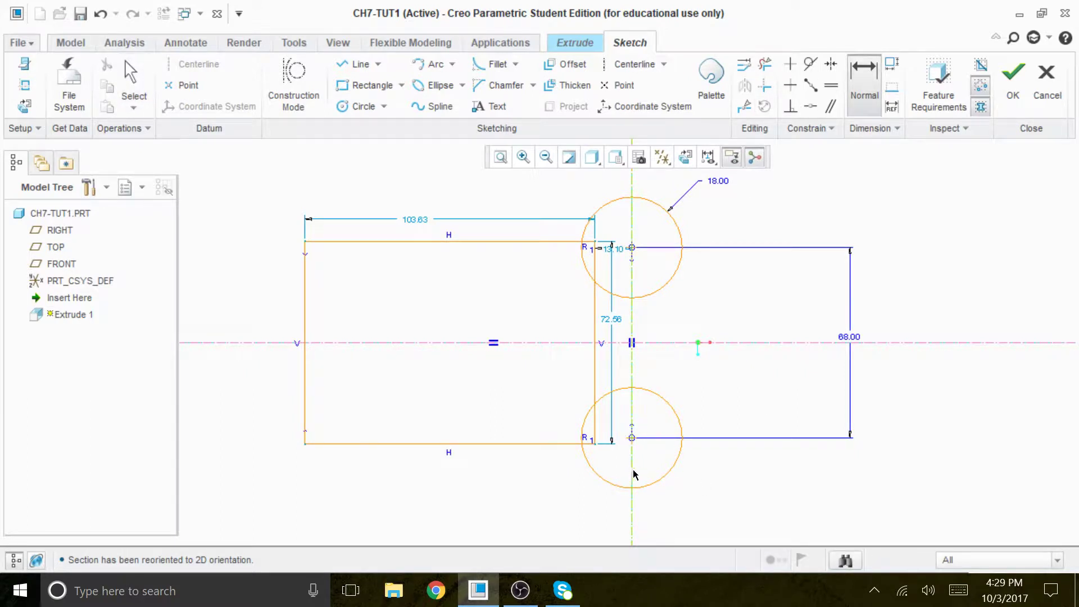
{"action": "left_click", "coordinate": [307, 414]}
{"action": "middle_click", "coordinate": [503, 500]}
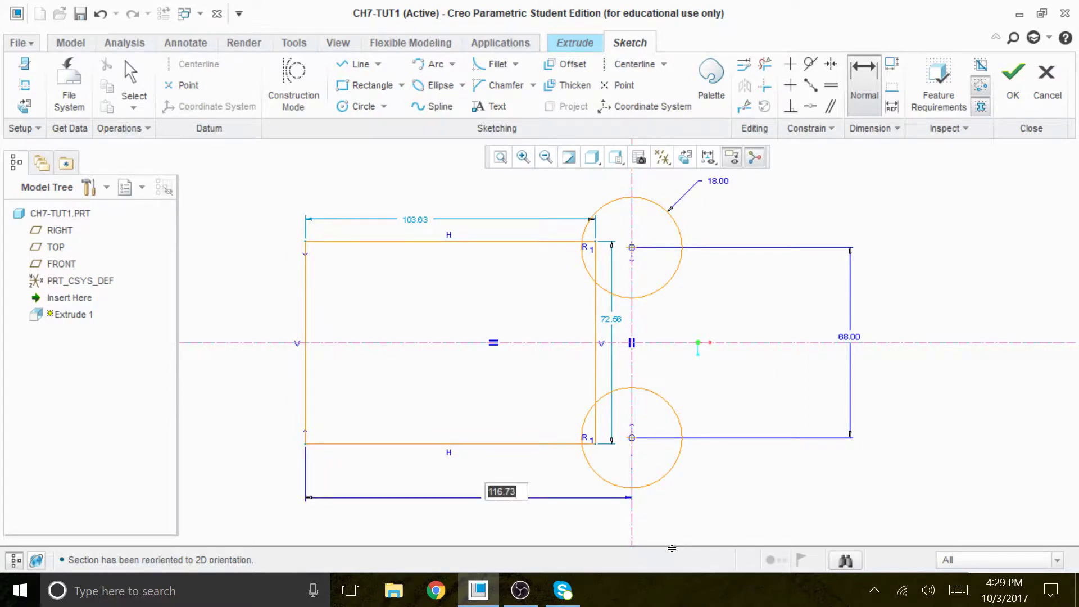
{"action": "type", "text": "65"}
{"action": "key", "text": "Return"}
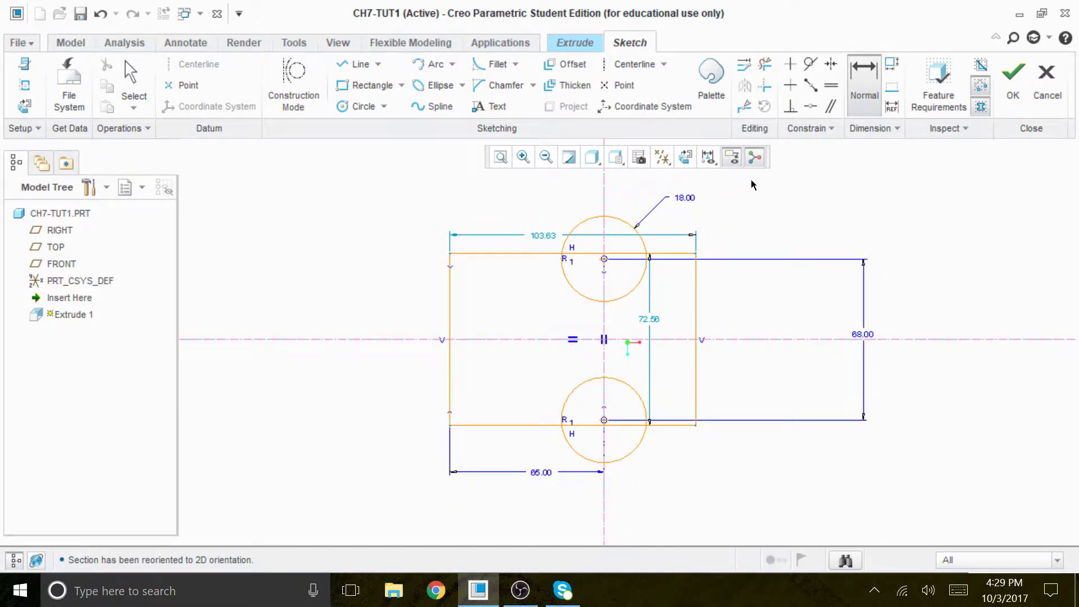
- Trim away the rectangle's right side and the parts of its upper edge inside and to the right of the upper circle
{"action": "scroll", "coordinate": [739, 192], "scroll_direction": "up", "scroll_amount": 2}
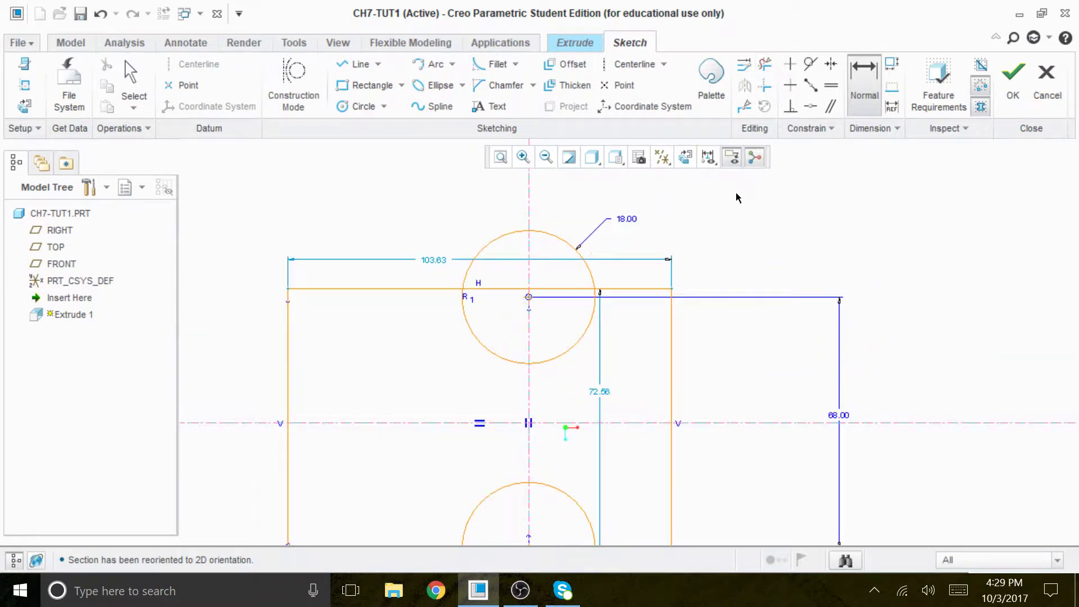
{"action": "left_click", "coordinate": [766, 68]}
{"action": "left_click", "coordinate": [648, 290]}
{"action": "mouse_move", "coordinate": [699, 345]}
{"action": "left_mouse_down"}
{"action": "mouse_move", "coordinate": [656, 357]}
{"action": "mouse_move", "coordinate": [657, 366]}
{"action": "left_mouse_up"}
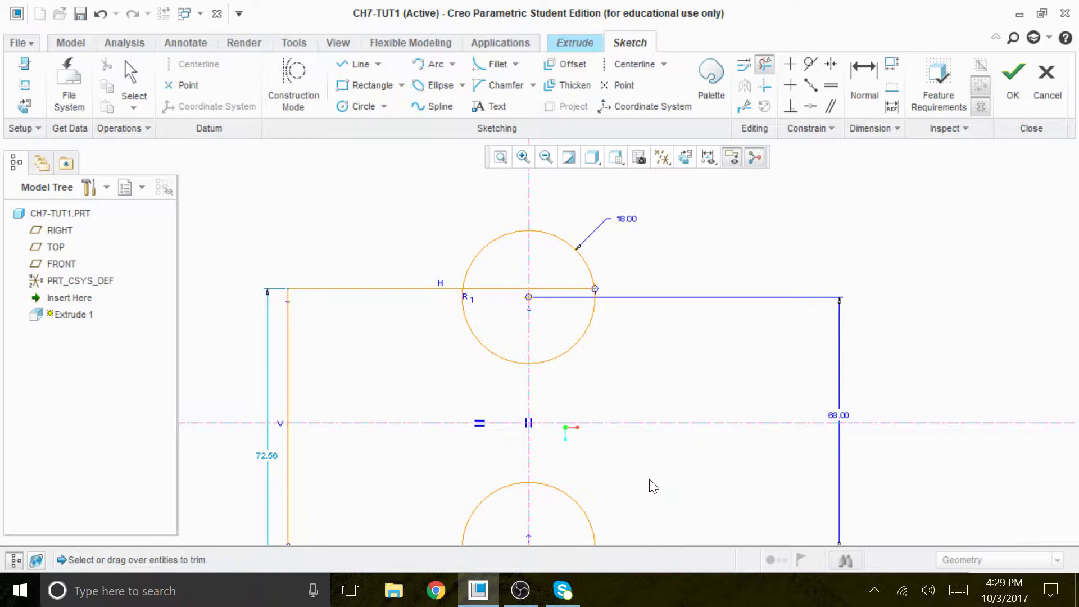
{"action": "left_click", "coordinate": [568, 288]}
{"action": "left_click", "coordinate": [483, 290]}
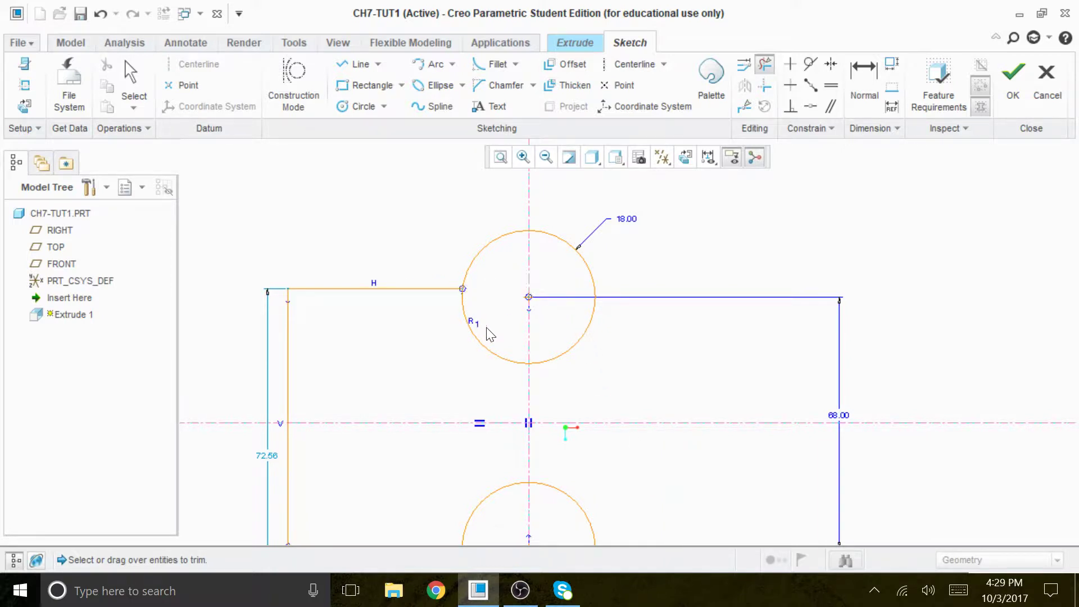
- Trim the rectangle's lower edge back to the left side of the lower circle
{"action": "scroll", "coordinate": [499, 248], "scroll_direction": "up", "scroll_amount": 1}
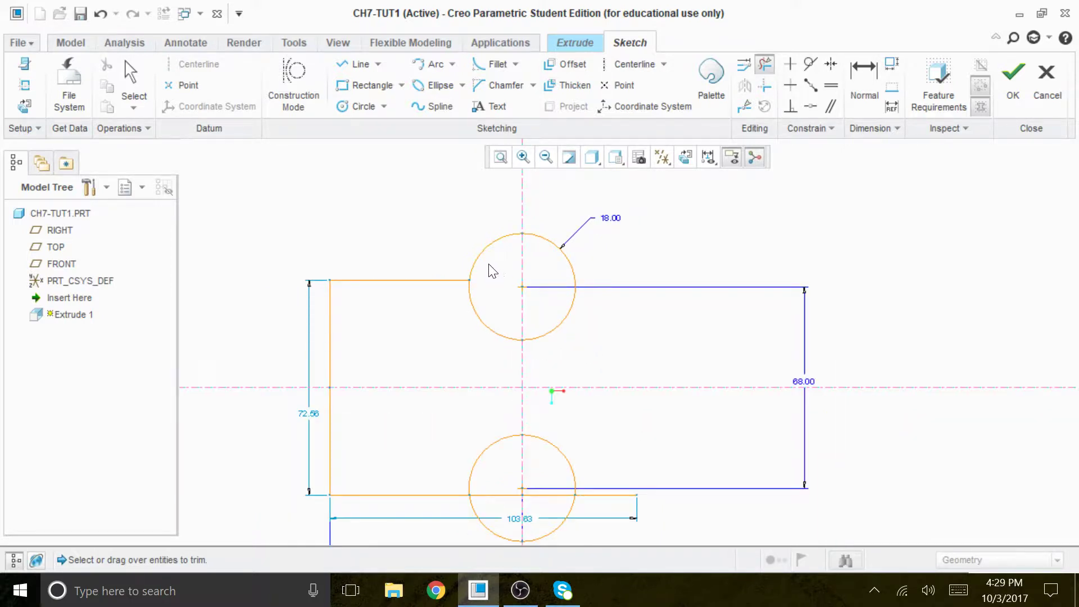
{"action": "scroll", "coordinate": [493, 271], "scroll_direction": "up", "scroll_amount": 1}
{"action": "scroll", "coordinate": [458, 369], "scroll_direction": "down", "scroll_amount": 1}
{"action": "left_click_drag", "start_coordinate": [639, 362], "coordinate": [628, 401]}
{"action": "left_click_drag", "start_coordinate": [534, 385], "coordinate": [531, 417]}
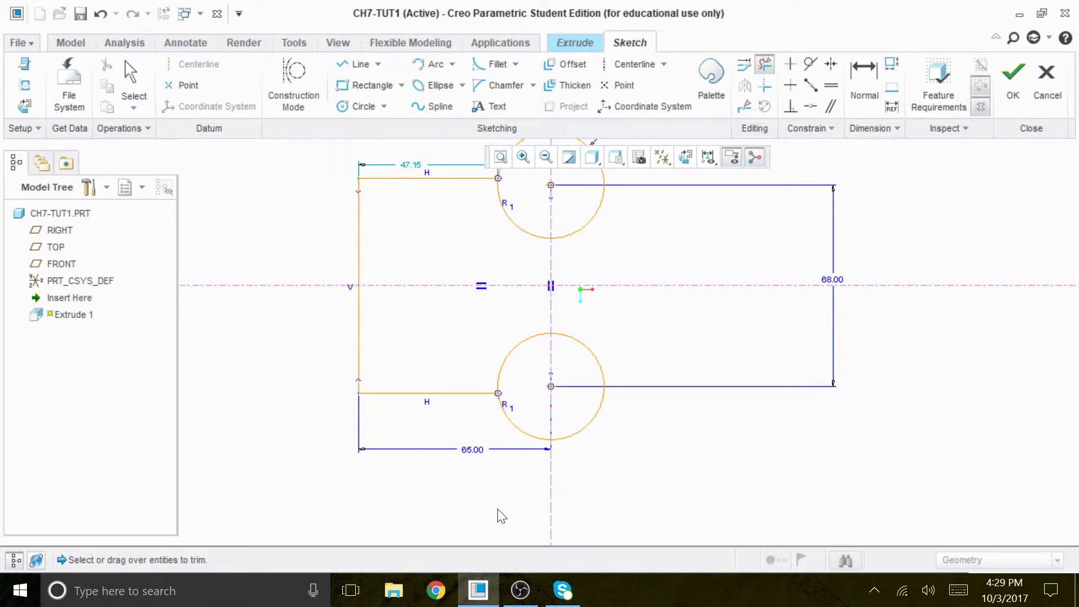
{"action": "scroll", "coordinate": [453, 494], "scroll_direction": "up", "scroll_amount": 3}
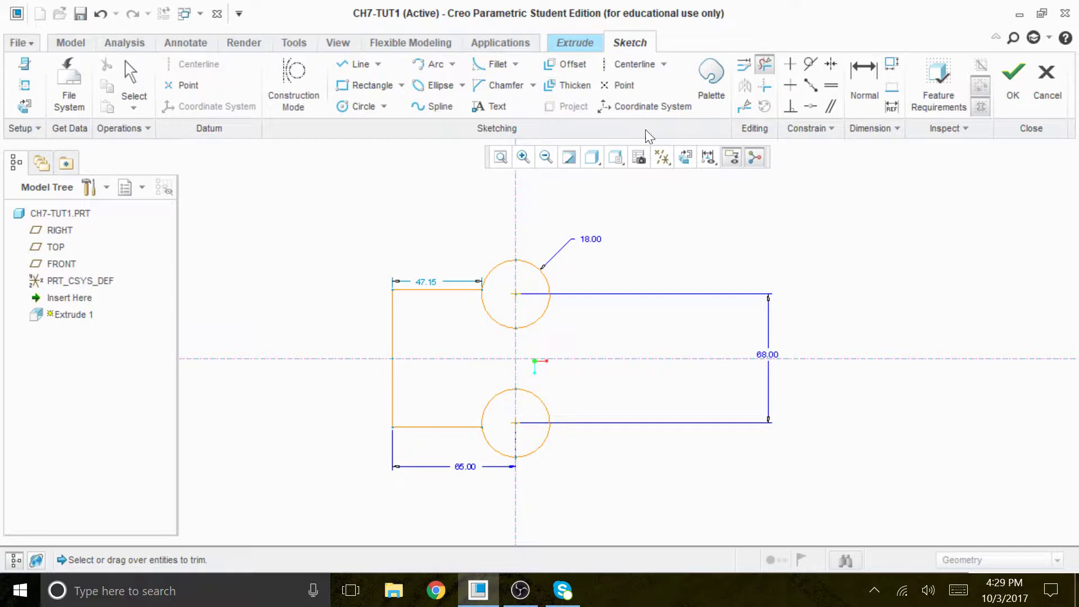
- Dimension the length of the left rectangle's vertical side and set it to 48
{"action": "left_click", "coordinate": [865, 76]}
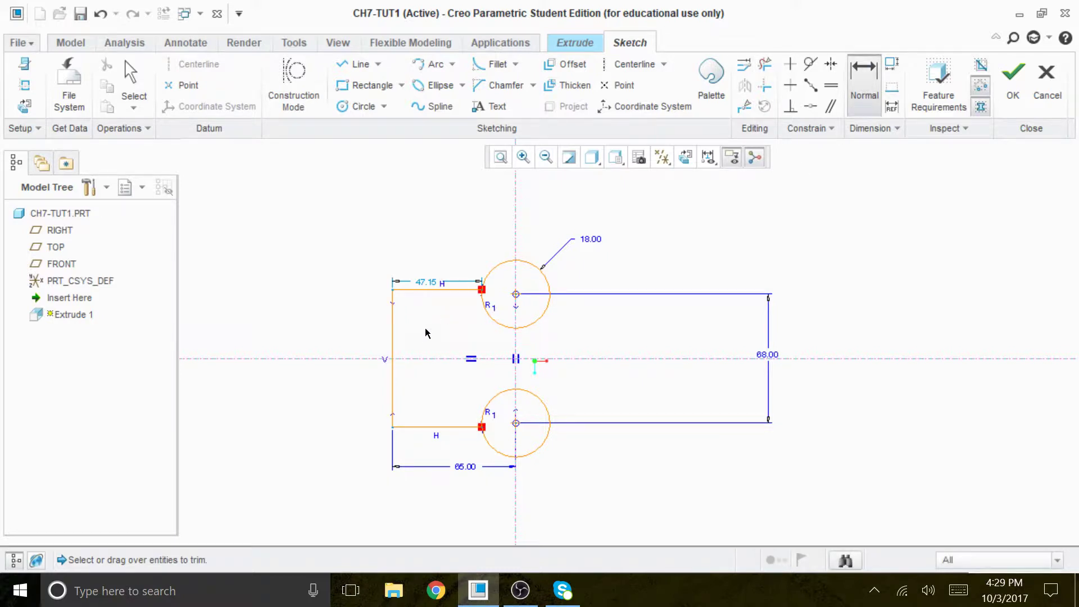
{"action": "left_click", "coordinate": [393, 344]}
{"action": "middle_click", "coordinate": [310, 355]}
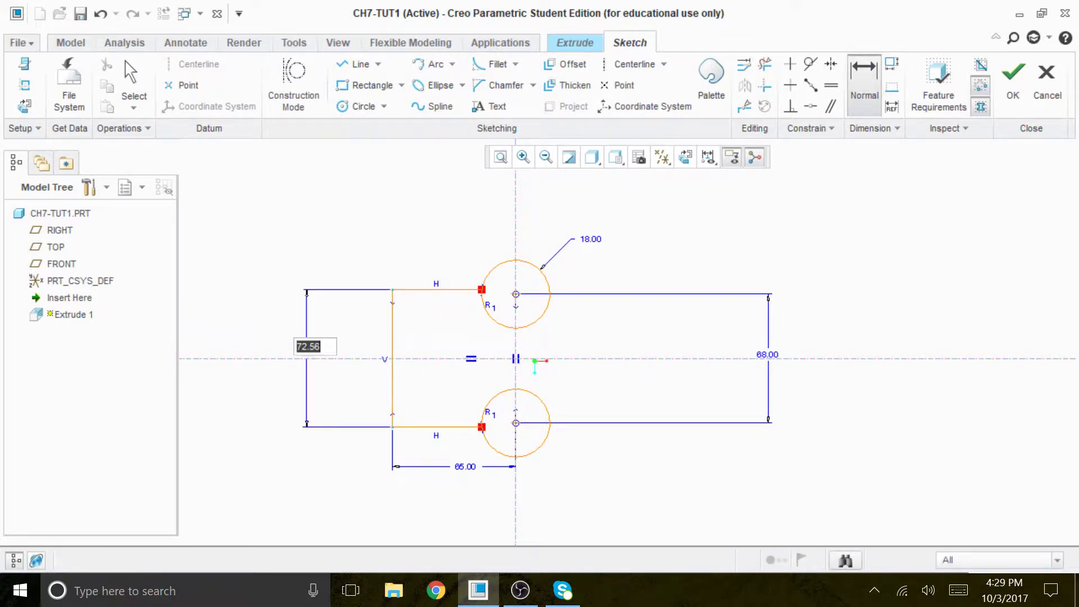
{"action": "type", "text": "48"}
{"action": "key", "text": "Return"}
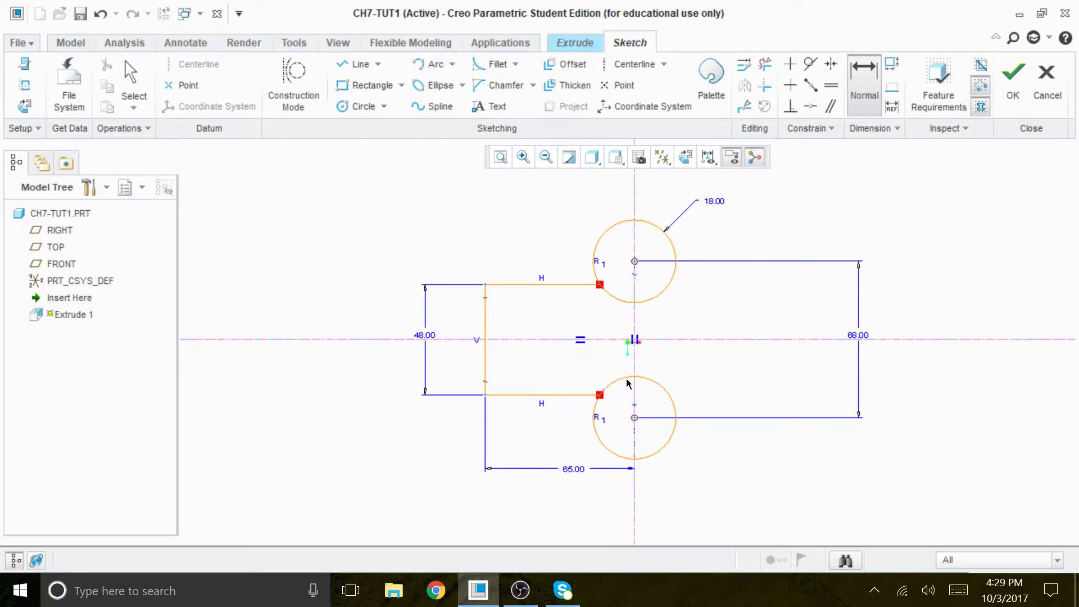
- Sketch a second rectangle about 79 by 52, symmetric about the horizontal centerline, with its left side overlapping both circles
{"action": "left_click", "coordinate": [388, 87]}
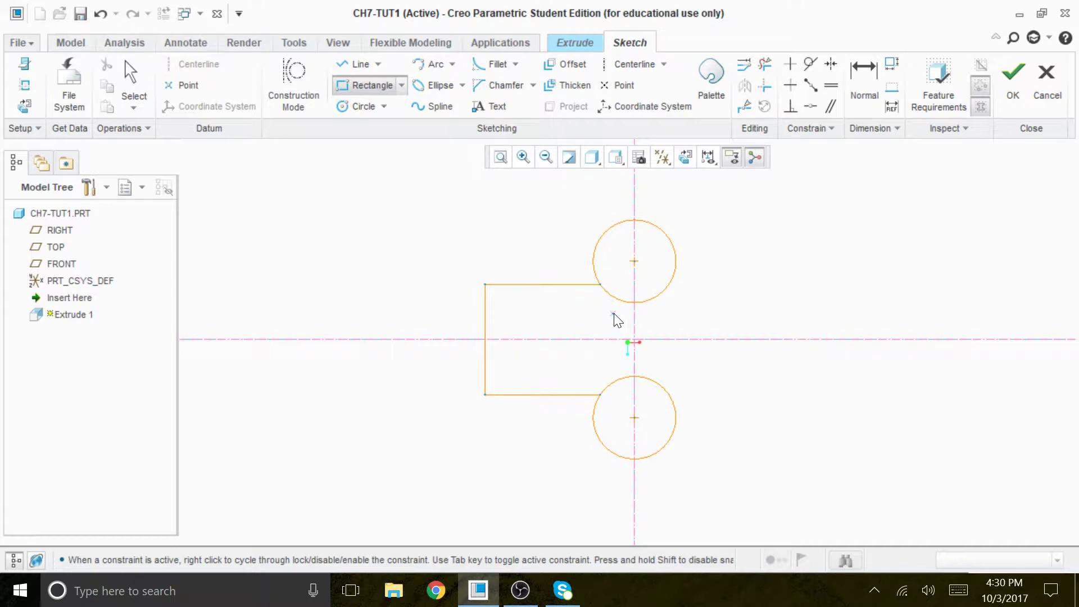
{"action": "left_click", "coordinate": [666, 286]}
{"action": "middle_click", "coordinate": [675, 236]}
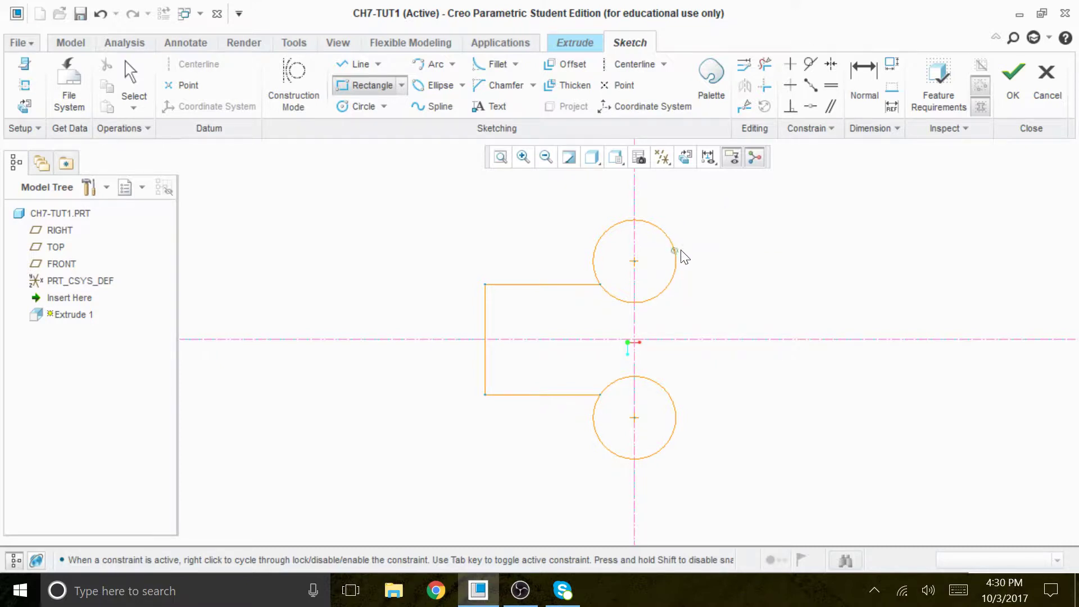
{"action": "left_click", "coordinate": [655, 279]}
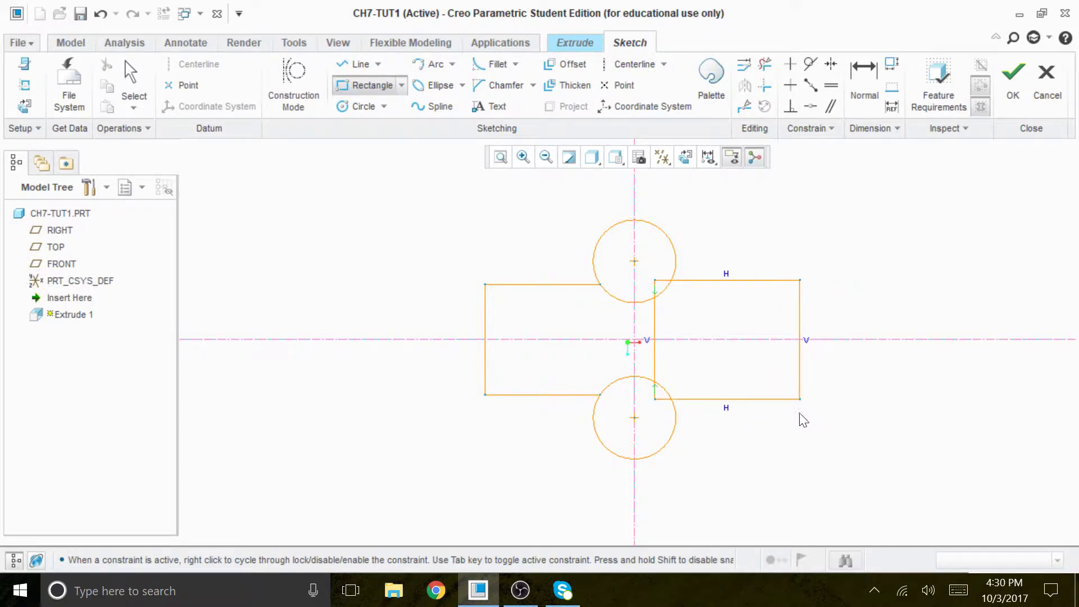
{"action": "left_click", "coordinate": [837, 407]}
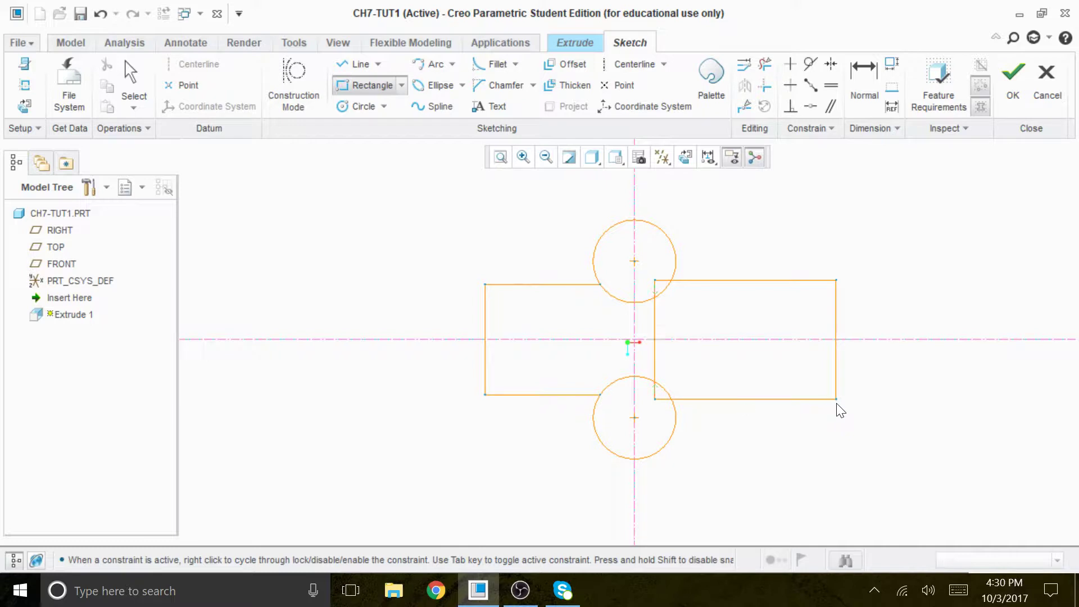
{"action": "middle_click", "coordinate": [925, 217]}
{"action": "left_click", "coordinate": [865, 344]}
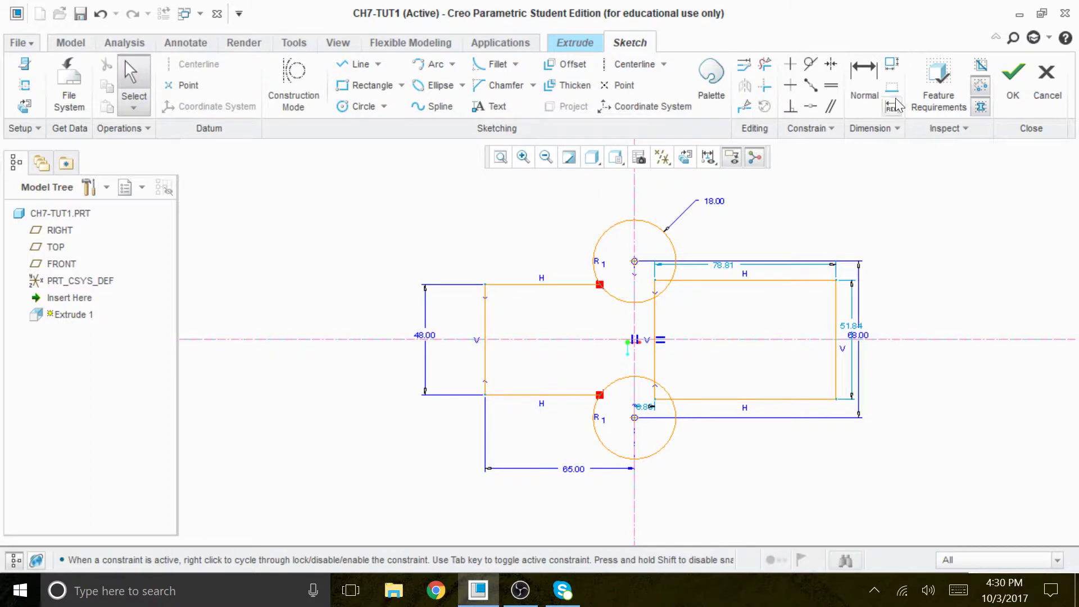
- Dimension the new rectangle's right side and set its height to 36
{"action": "left_click", "coordinate": [863, 76]}
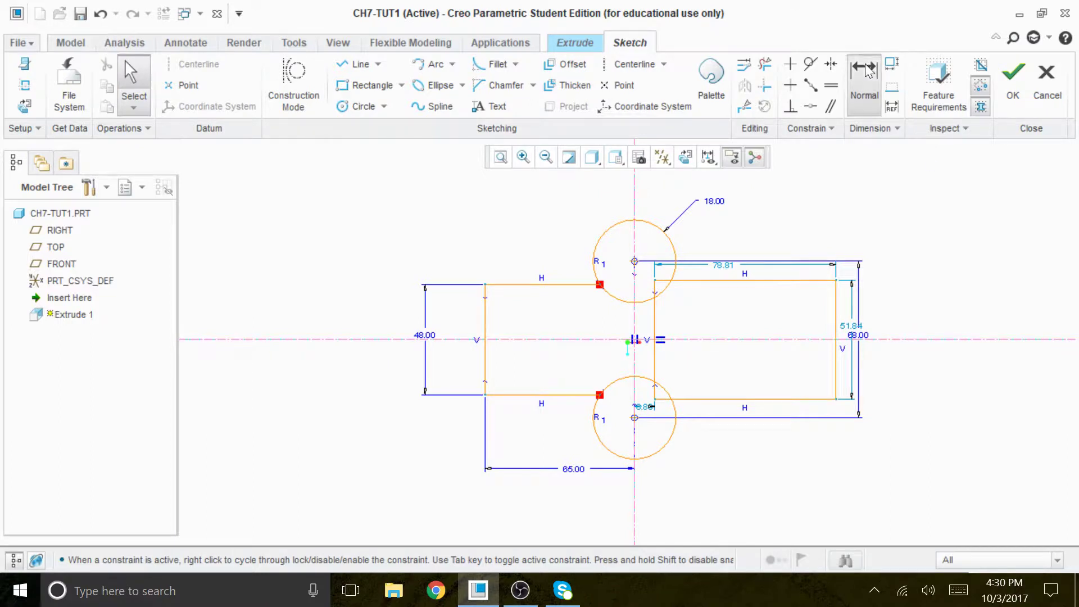
{"action": "left_click", "coordinate": [836, 332]}
{"action": "middle_click", "coordinate": [915, 328]}
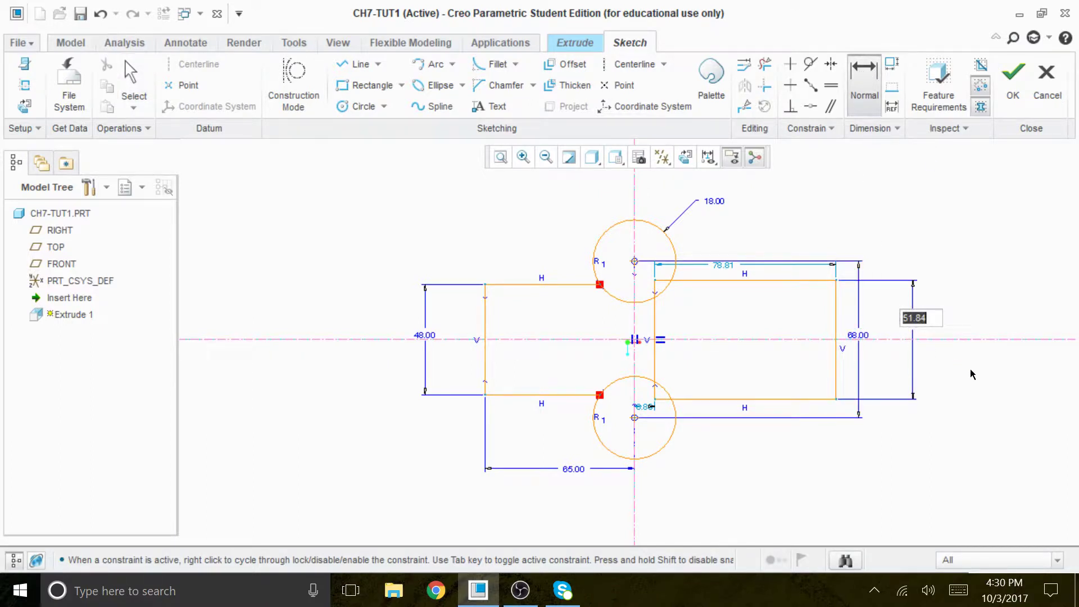
{"action": "type", "text": "36"}
{"action": "key", "text": "Return"}
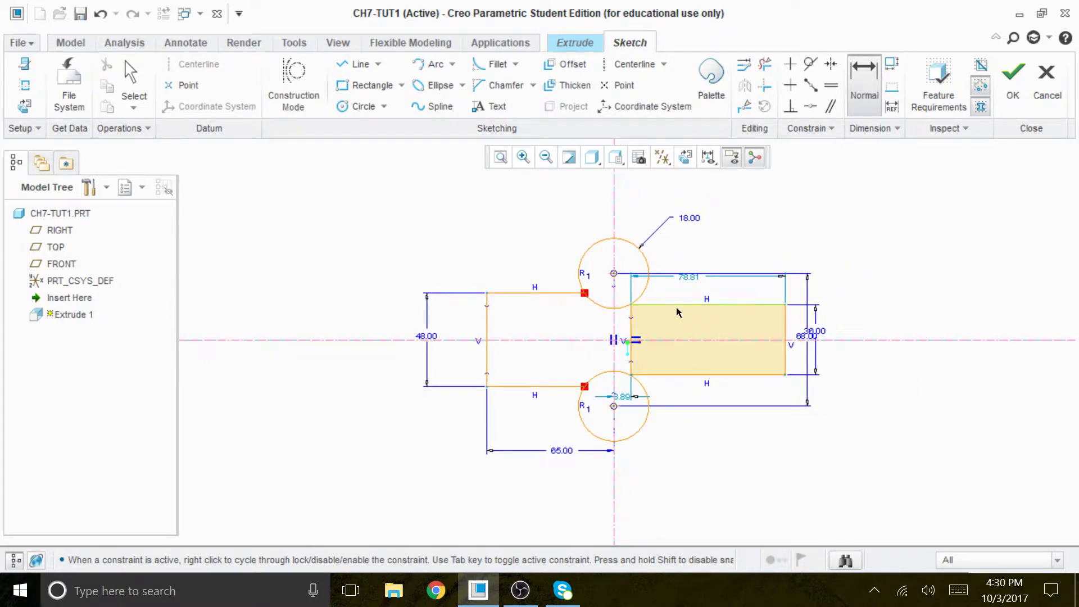
- Trim away the right-hand rectangle's left side between the two circles, keeping both circles whole
{"action": "scroll", "coordinate": [661, 314], "scroll_direction": "down", "scroll_amount": 3}
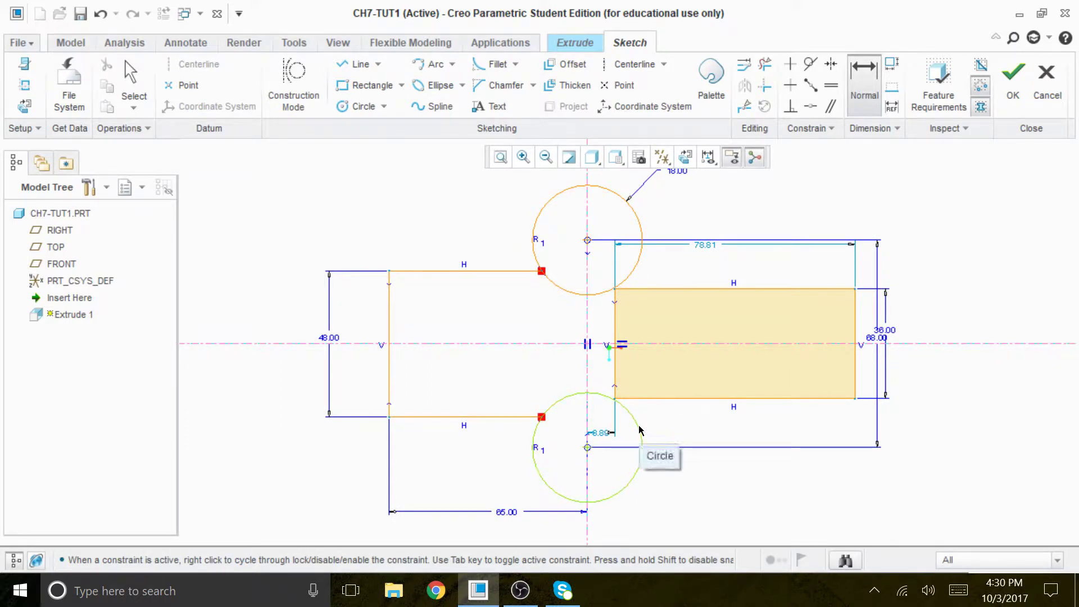
{"action": "left_click", "coordinate": [765, 64]}
{"action": "left_click", "coordinate": [615, 382]}
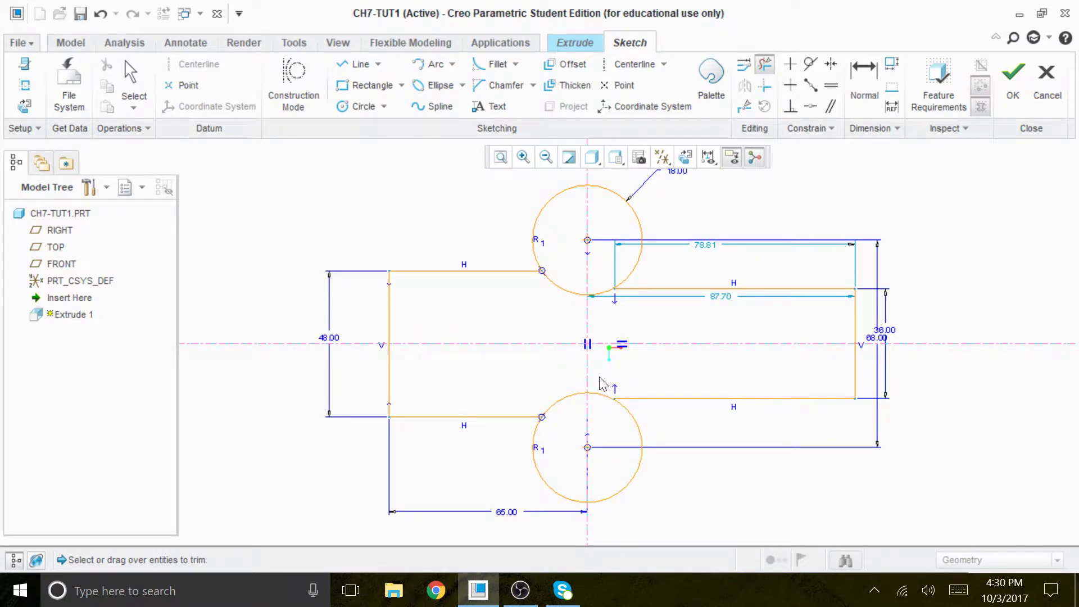
{"action": "left_click", "coordinate": [599, 395]}
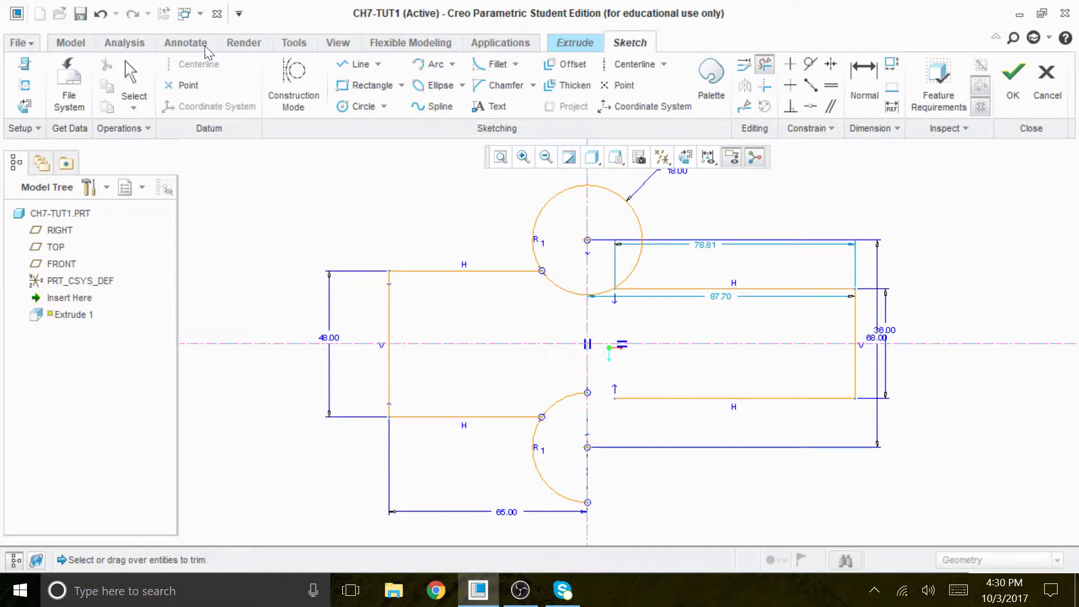
{"action": "left_click", "coordinate": [100, 14]}
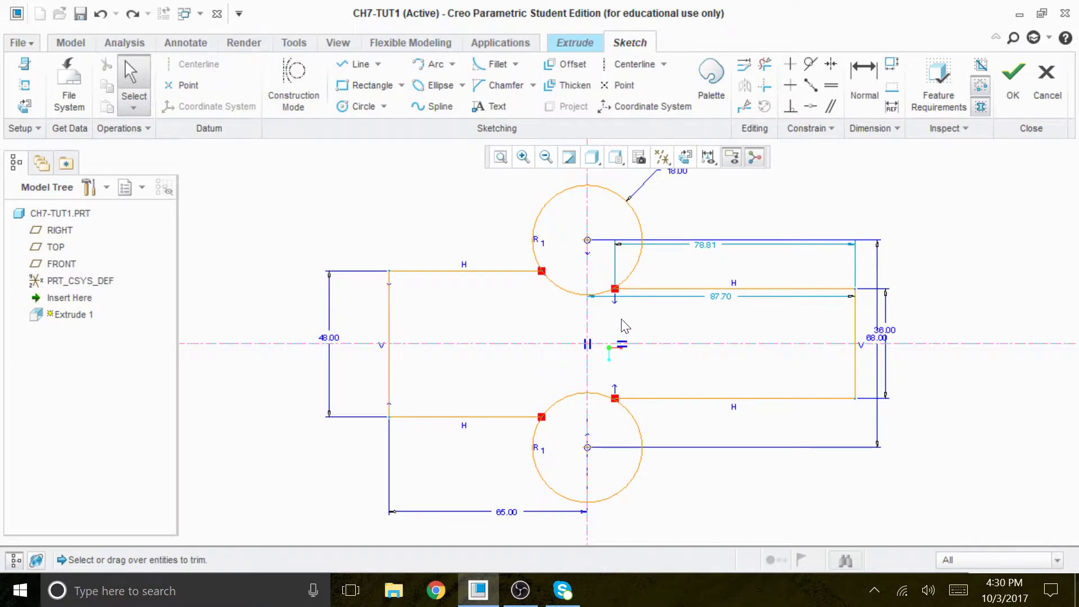
- Stretch the open ends of the right-hand rectangle's horizontal edges farther into the circles, to a length of about 85
{"action": "scroll", "coordinate": [625, 326], "scroll_direction": "down", "scroll_amount": 1}
{"action": "left_click_drag", "start_coordinate": [612, 285], "coordinate": [590, 283]}
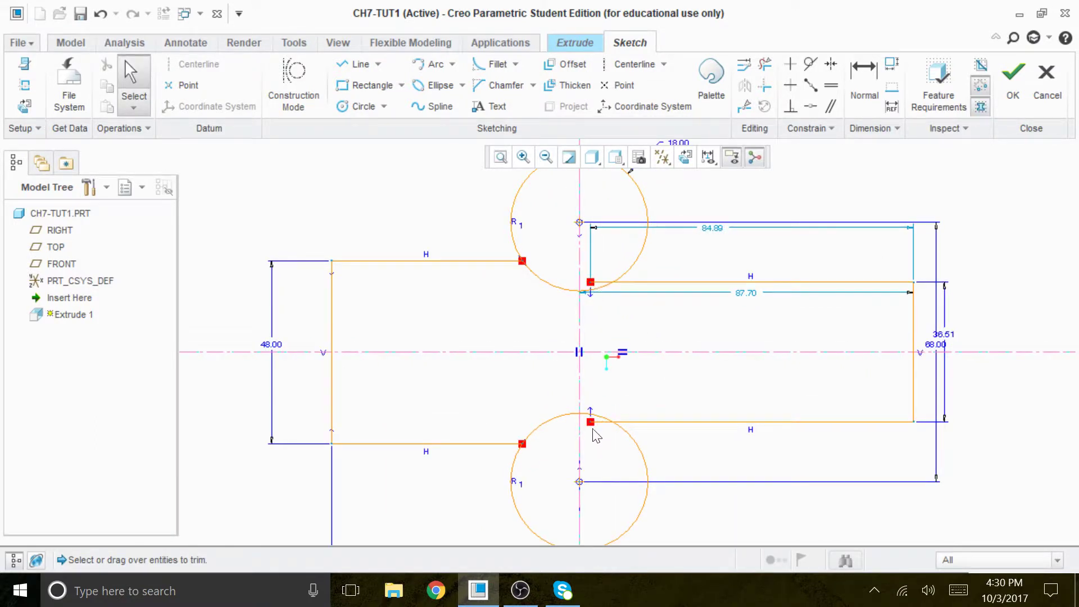
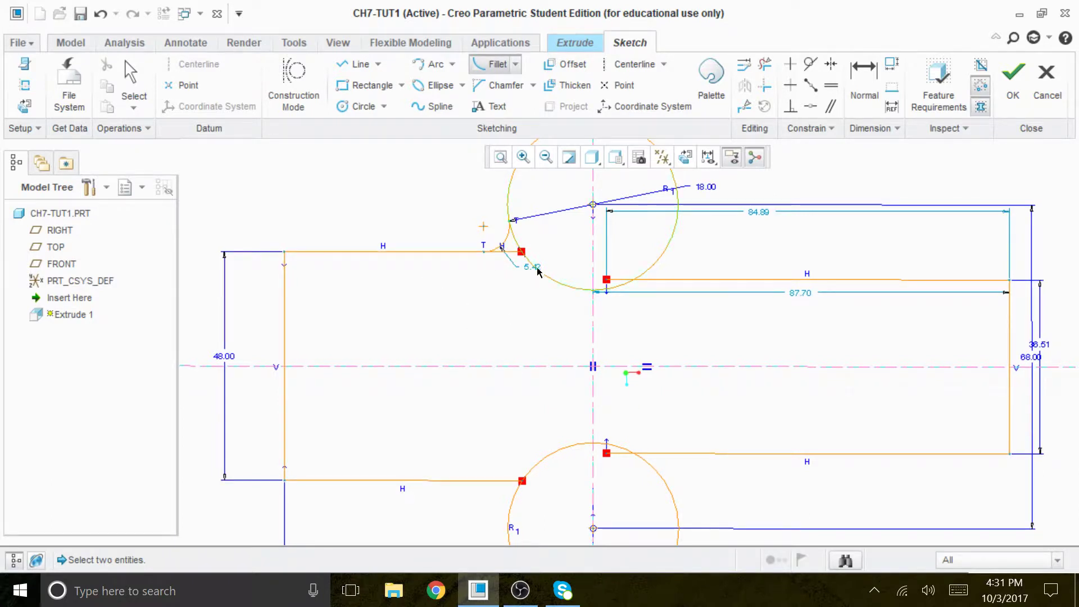
- Trim off the leftover end of the left rectangle's upper edge between the fillet and the upper circle
{"action": "scroll", "coordinate": [508, 339], "scroll_direction": "down", "scroll_amount": 2}
{"action": "scroll", "coordinate": [477, 315], "scroll_direction": "up", "scroll_amount": 5}
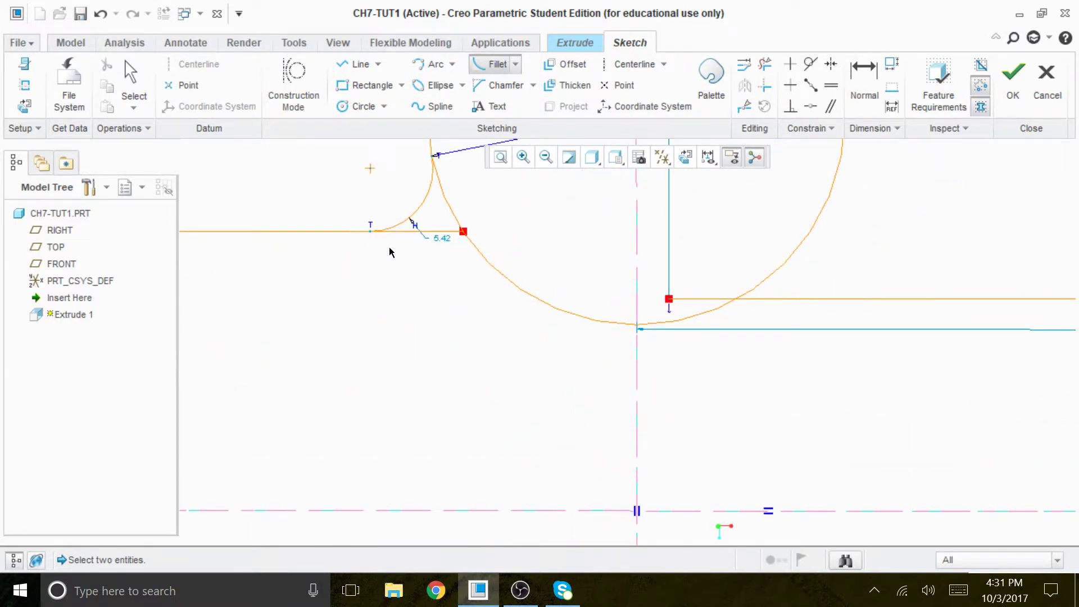
{"action": "left_click", "coordinate": [765, 63]}
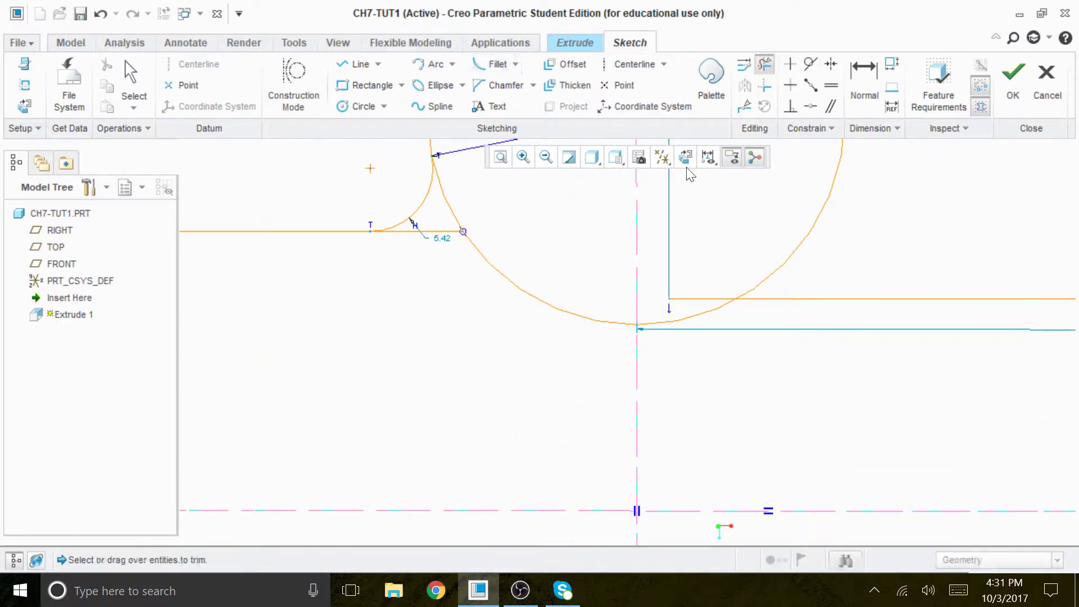
{"action": "left_click", "coordinate": [427, 231]}
{"action": "middle_click", "coordinate": [427, 281]}
- Set the radius of the fillet beside the upper circle to 9
{"action": "double_click", "coordinate": [443, 238]}
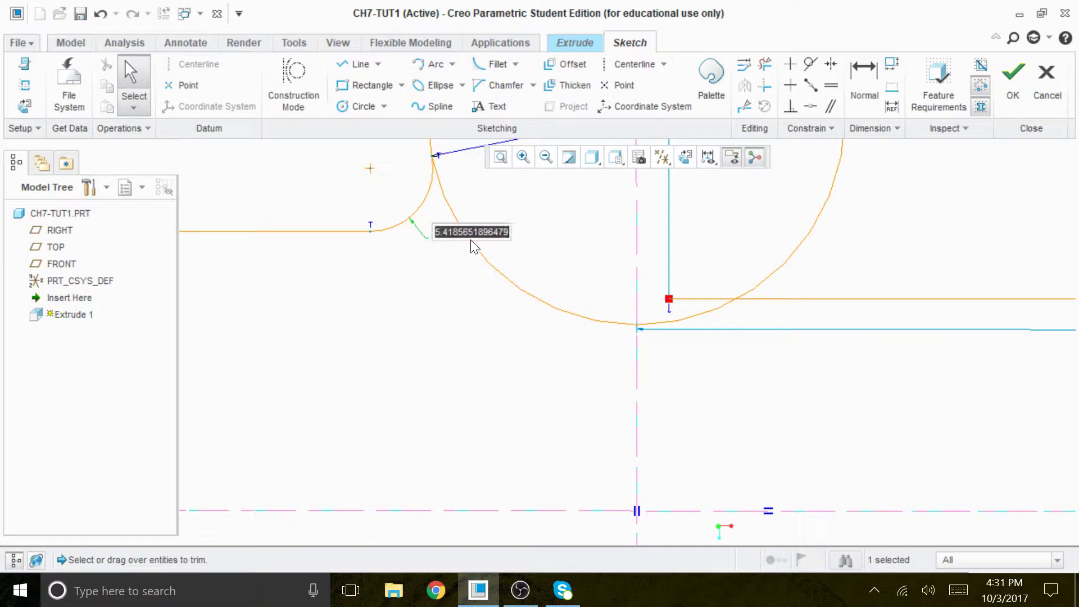
{"action": "type", "text": "9"}
{"action": "scroll", "coordinate": [472, 219], "scroll_direction": "down", "scroll_amount": 5}
{"action": "key", "text": "Return"}
{"action": "scroll", "coordinate": [597, 325], "scroll_direction": "up", "scroll_amount": 2}
{"action": "scroll", "coordinate": [586, 303], "scroll_direction": "up", "scroll_amount": 1}
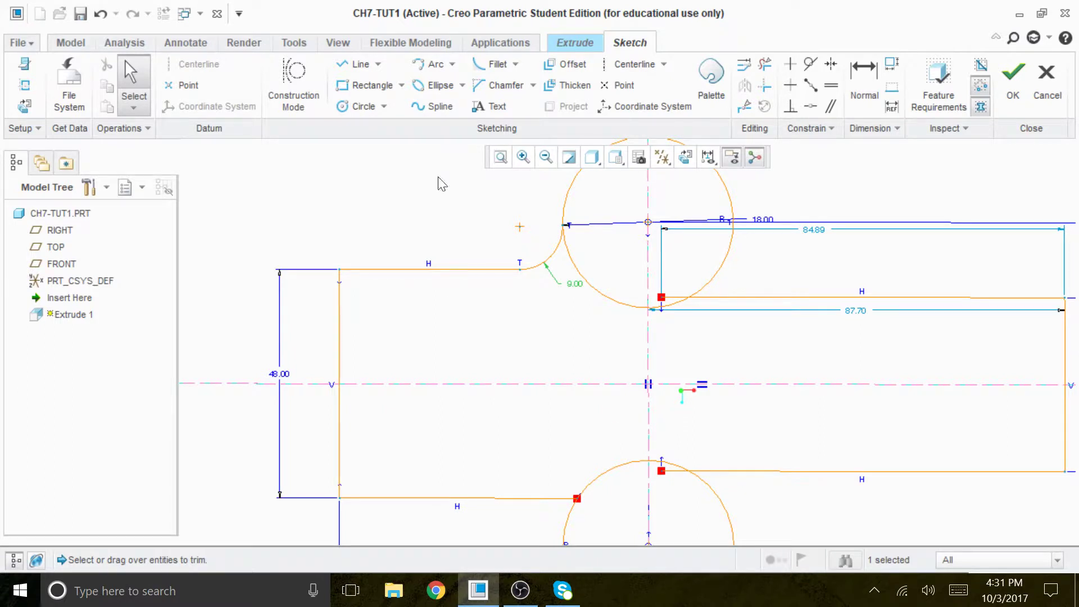
- Fillet the left rectangle's lower edge to the lower circle with a radius of about 5, and trim off the leftover edge end
{"action": "left_click", "coordinate": [494, 64]}
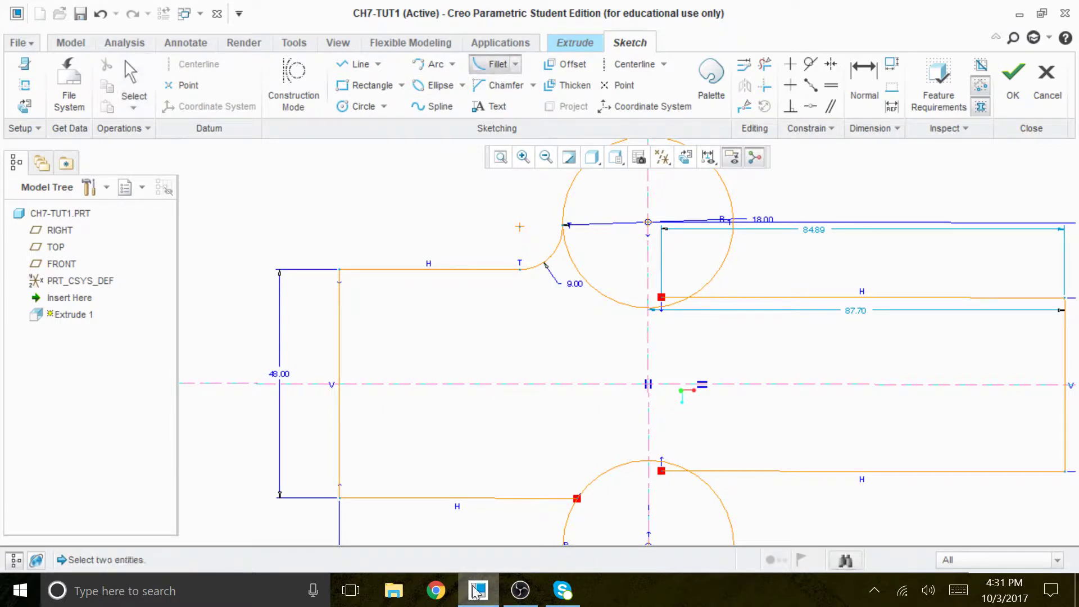
{"action": "left_click", "coordinate": [542, 499]}
{"action": "left_click", "coordinate": [565, 533]}
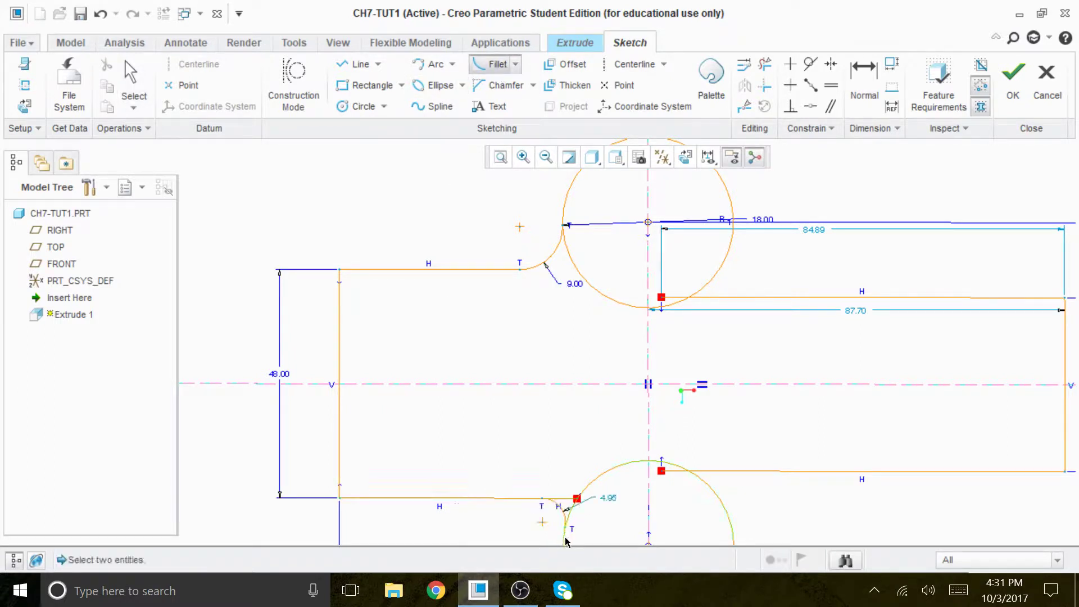
{"action": "scroll", "coordinate": [564, 523], "scroll_direction": "up", "scroll_amount": 5}
{"action": "left_click", "coordinate": [764, 63]}
{"action": "left_click", "coordinate": [585, 474]}
{"action": "scroll", "coordinate": [618, 436], "scroll_direction": "down", "scroll_amount": 2}
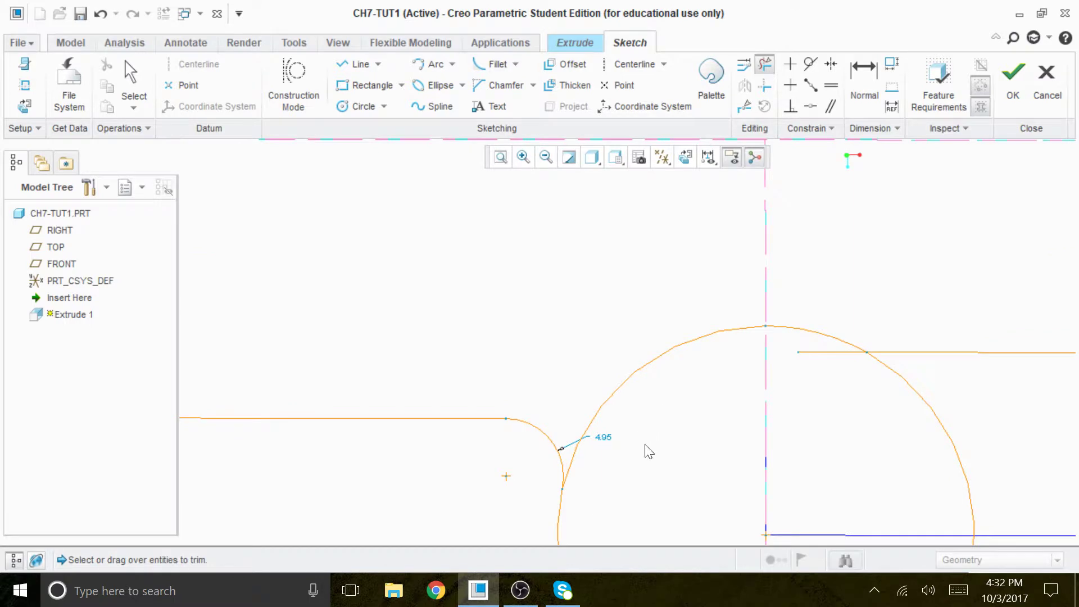
- Apply an equal constraint between the upper and lower fillets on the left side so their radii match
{"action": "middle_click_drag", "start_coordinate": [646, 332], "coordinate": [642, 306], "text": "shift"}
{"action": "scroll", "coordinate": [606, 302], "scroll_direction": "down", "scroll_amount": 6}
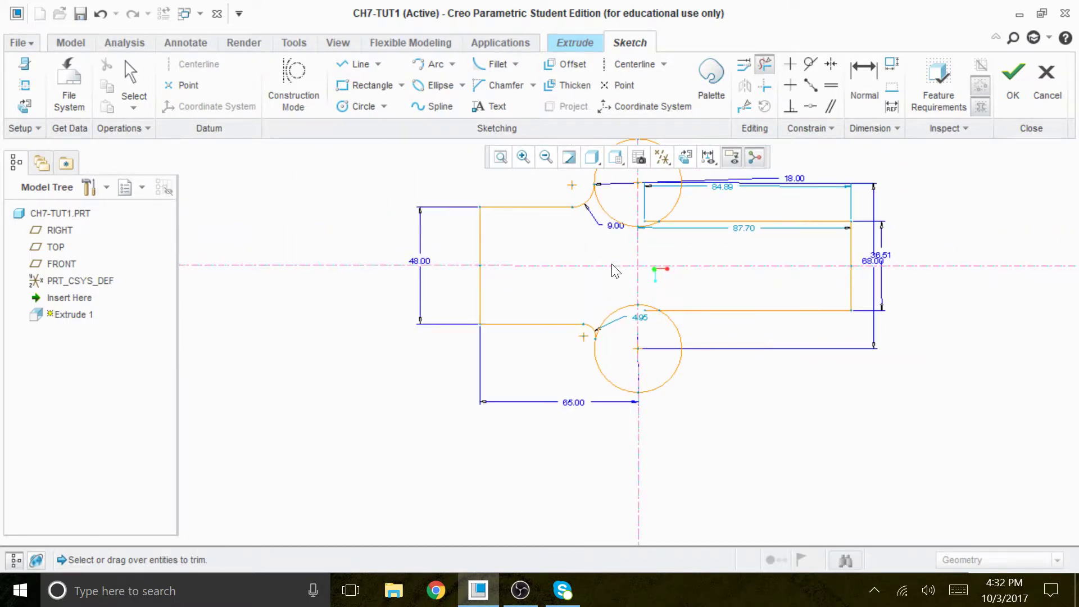
{"action": "scroll", "coordinate": [617, 225], "scroll_direction": "up", "scroll_amount": 3}
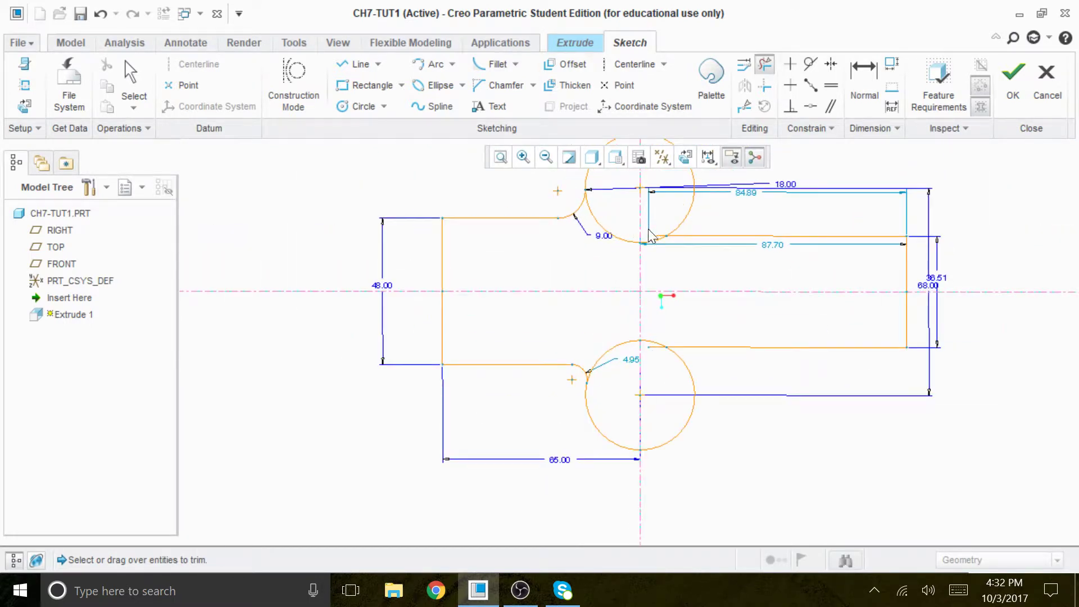
{"action": "mouse_move", "coordinate": [685, 260]}
{"action": "middle_mouse_down", "text": "shift"}
{"action": "mouse_move", "coordinate": [682, 323]}
{"action": "mouse_move", "coordinate": [630, 387]}
{"action": "mouse_move", "coordinate": [573, 326]}
{"action": "mouse_move", "coordinate": [590, 315]}
{"action": "middle_mouse_up", "text": "shift"}
{"action": "scroll", "coordinate": [566, 291], "scroll_direction": "up", "scroll_amount": 5}
{"action": "scroll", "coordinate": [564, 289], "scroll_direction": "down", "scroll_amount": 4}
{"action": "scroll", "coordinate": [522, 252], "scroll_direction": "down", "scroll_amount": 3}
{"action": "scroll", "coordinate": [517, 199], "scroll_direction": "up", "scroll_amount": 6}
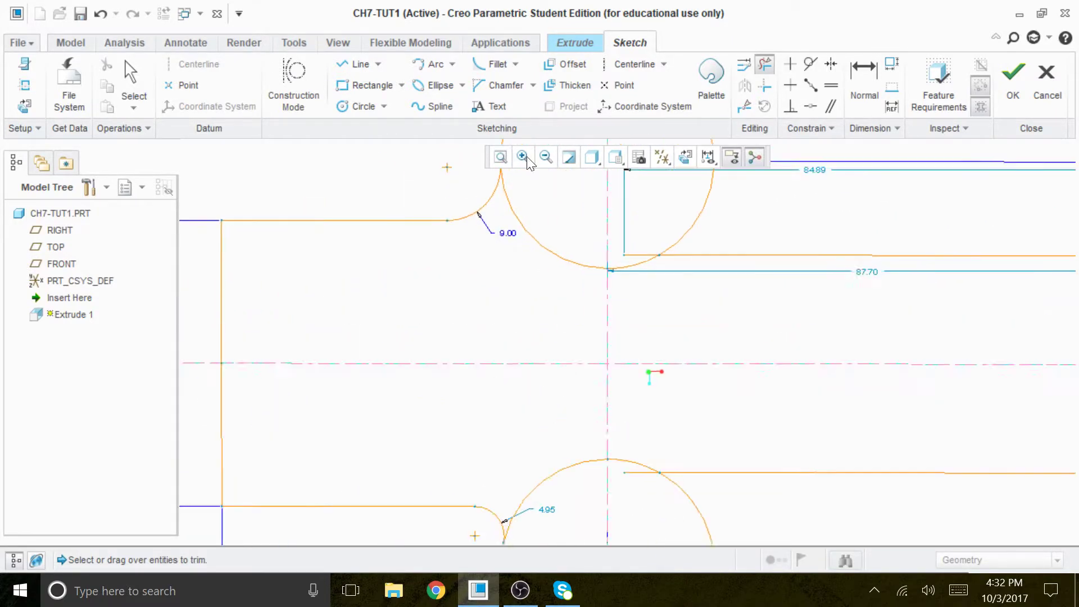
{"action": "left_click", "coordinate": [830, 86]}
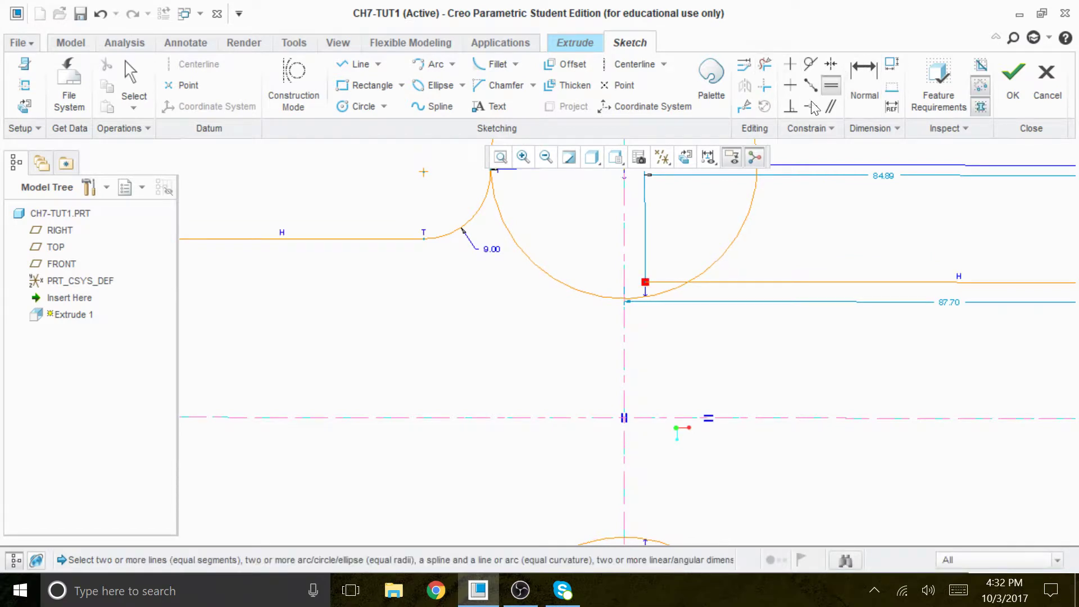
{"action": "left_click", "coordinate": [458, 231]}
{"action": "scroll", "coordinate": [495, 289], "scroll_direction": "down", "scroll_amount": 3}
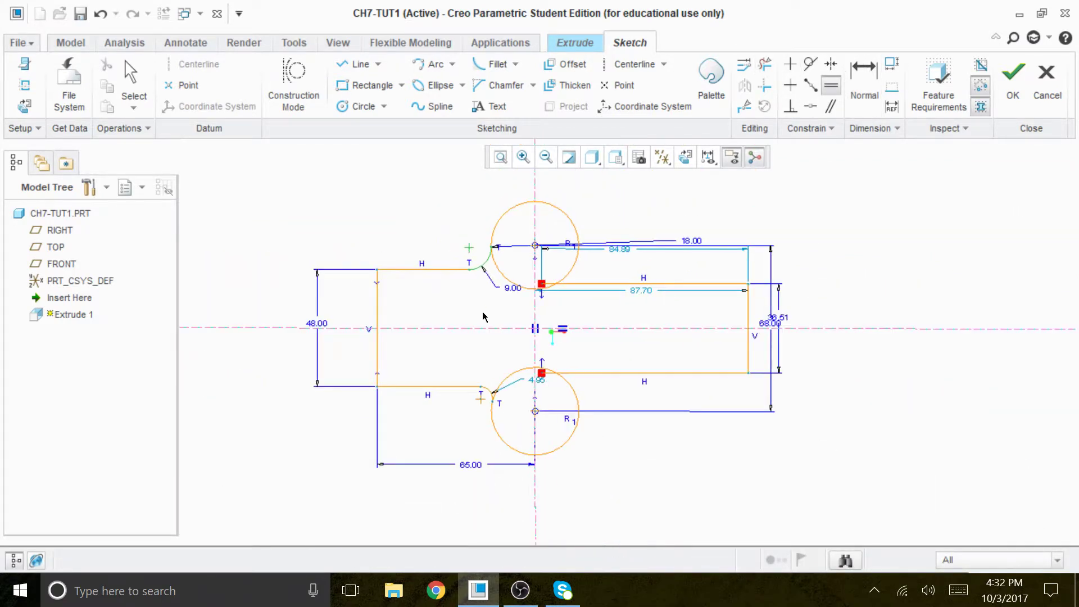
{"action": "scroll", "coordinate": [482, 375], "scroll_direction": "up", "scroll_amount": 7}
{"action": "scroll", "coordinate": [542, 349], "scroll_direction": "down", "scroll_amount": 2}
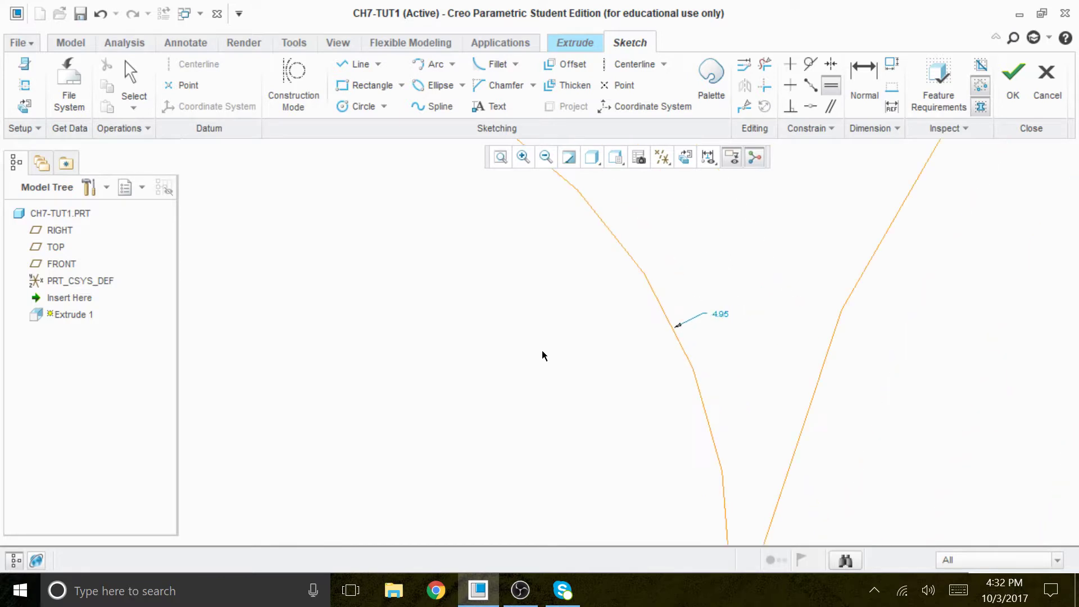
{"action": "scroll", "coordinate": [601, 263], "scroll_direction": "down", "scroll_amount": 6}
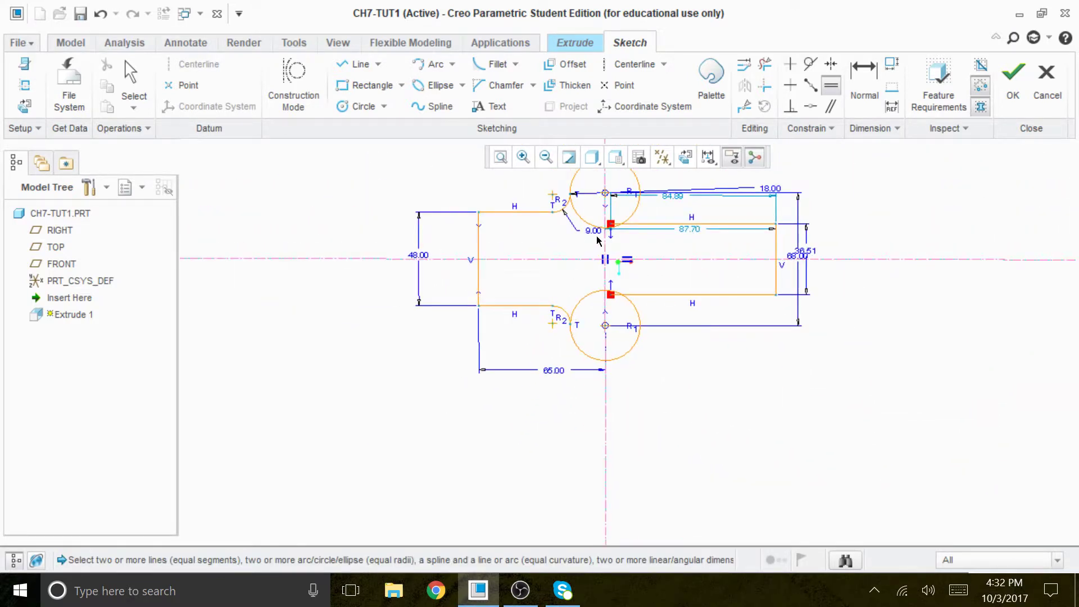
- Trim away the inner left arcs of both circles, from each fillet to the vertical centerline
{"action": "scroll", "coordinate": [610, 223], "scroll_direction": "up", "scroll_amount": 5}
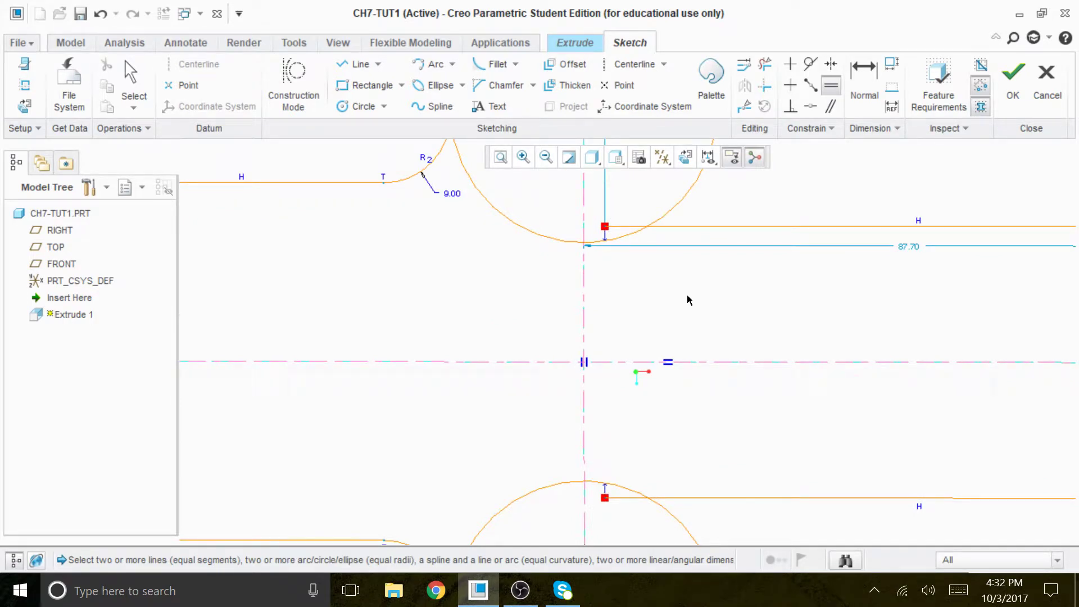
{"action": "scroll", "coordinate": [688, 299], "scroll_direction": "down", "scroll_amount": 3}
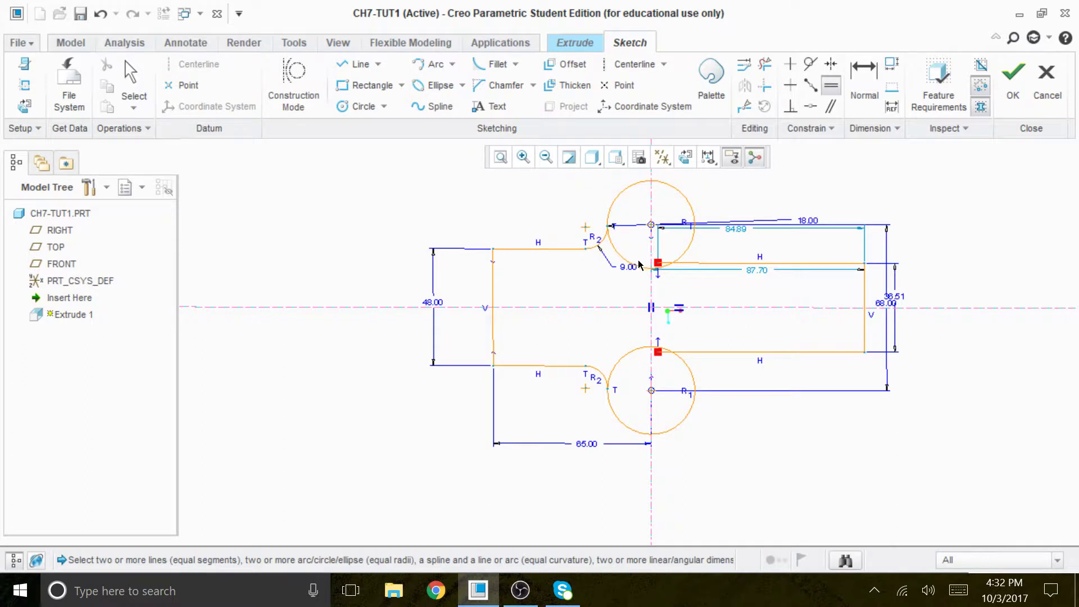
{"action": "left_click", "coordinate": [764, 64]}
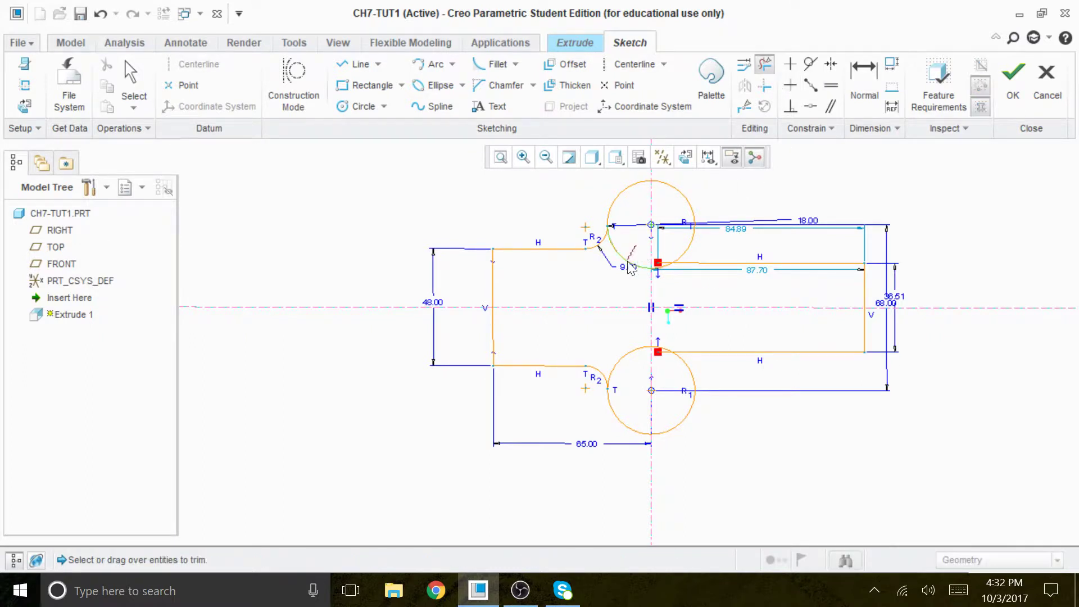
{"action": "left_click_drag", "start_coordinate": [630, 262], "coordinate": [630, 265]}
{"action": "left_click_drag", "start_coordinate": [627, 338], "coordinate": [630, 377]}
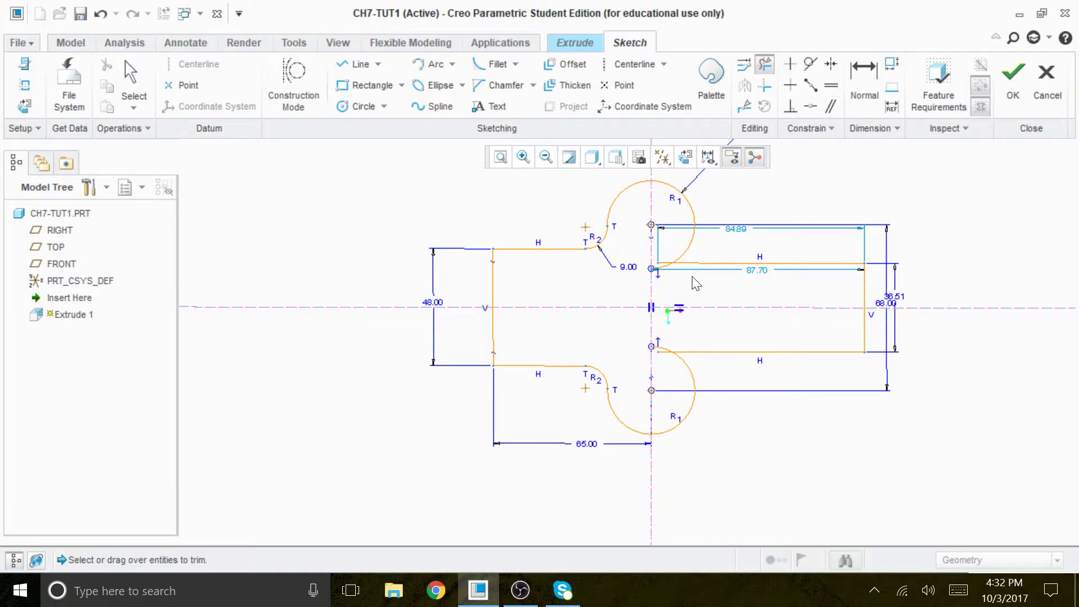
- Fillet the upper circle to the right rectangle's upper edge with a radius of about 7.8
{"action": "left_click", "coordinate": [685, 157]}
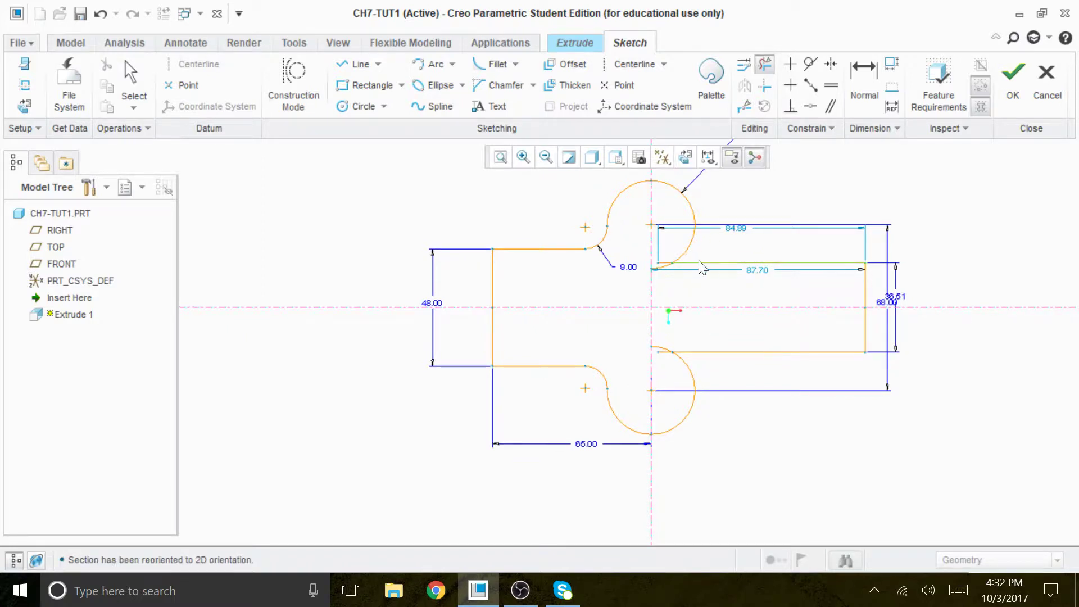
{"action": "left_click", "coordinate": [493, 65]}
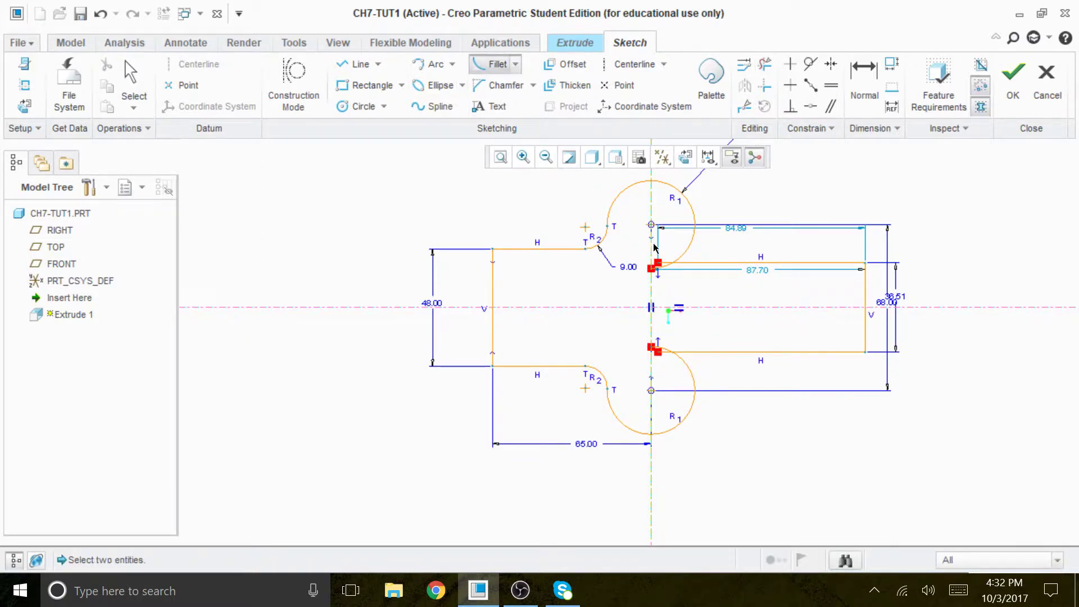
{"action": "left_click", "coordinate": [695, 242]}
{"action": "left_click", "coordinate": [706, 263]}
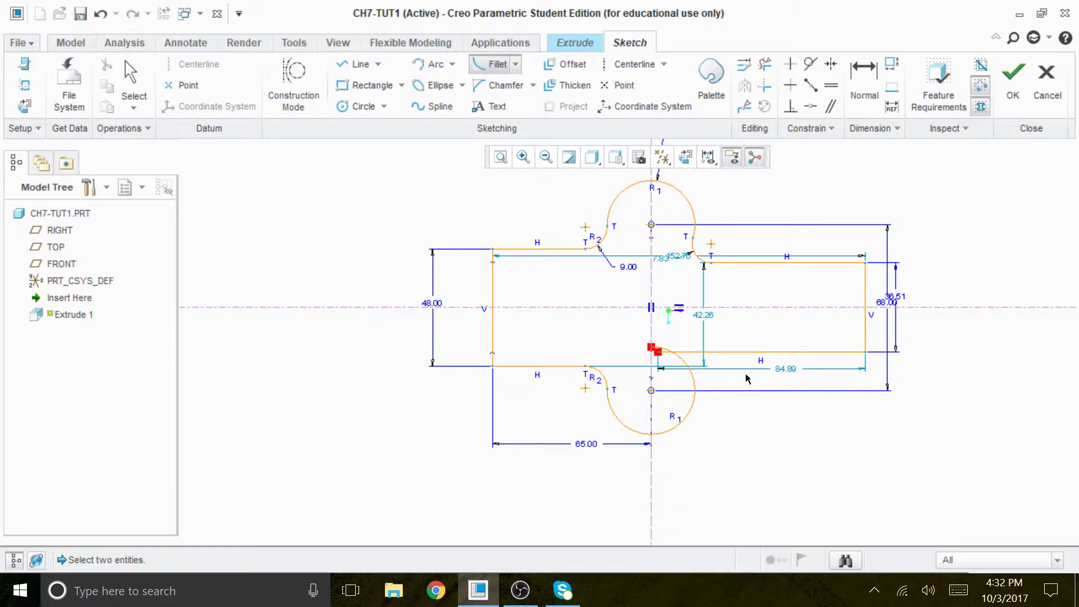
- Set the radius of the upper right fillet to 15
{"action": "scroll", "coordinate": [699, 264], "scroll_direction": "up", "scroll_amount": 4}
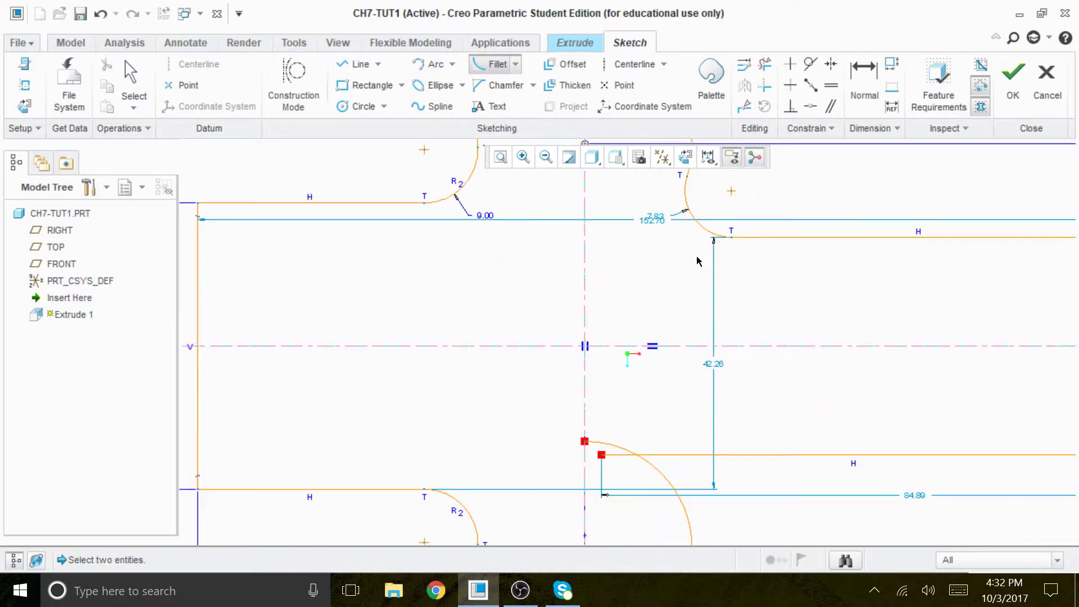
{"action": "scroll", "coordinate": [675, 219], "scroll_direction": "up", "scroll_amount": 4}
{"action": "scroll", "coordinate": [668, 253], "scroll_direction": "down", "scroll_amount": 3}
{"action": "scroll", "coordinate": [678, 233], "scroll_direction": "down", "scroll_amount": 4}
{"action": "scroll", "coordinate": [682, 236], "scroll_direction": "up", "scroll_amount": 4}
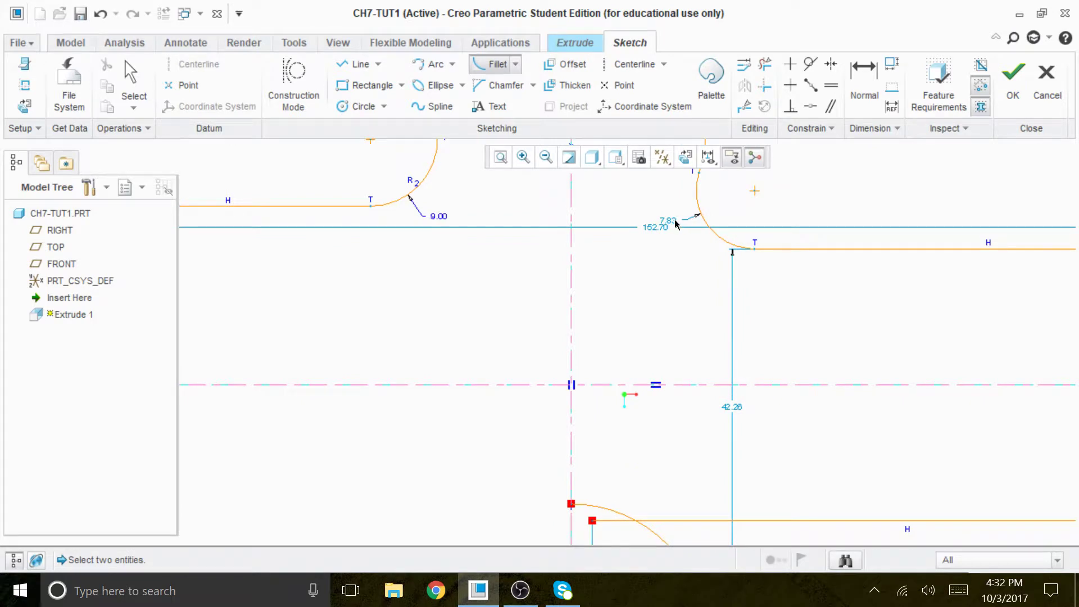
{"action": "middle_click", "coordinate": [663, 280]}
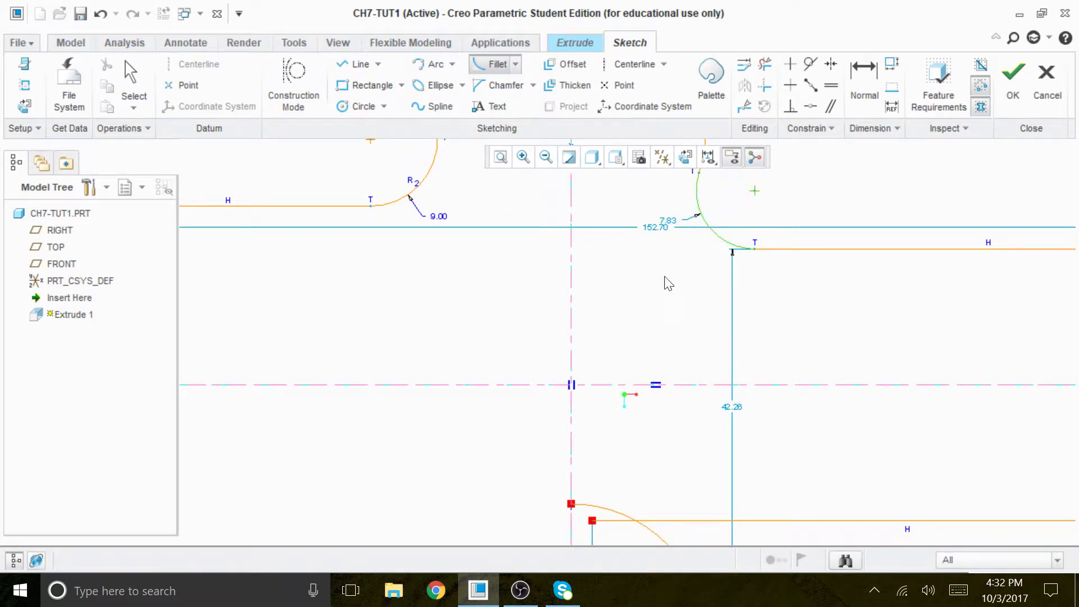
{"action": "double_click", "coordinate": [668, 222]}
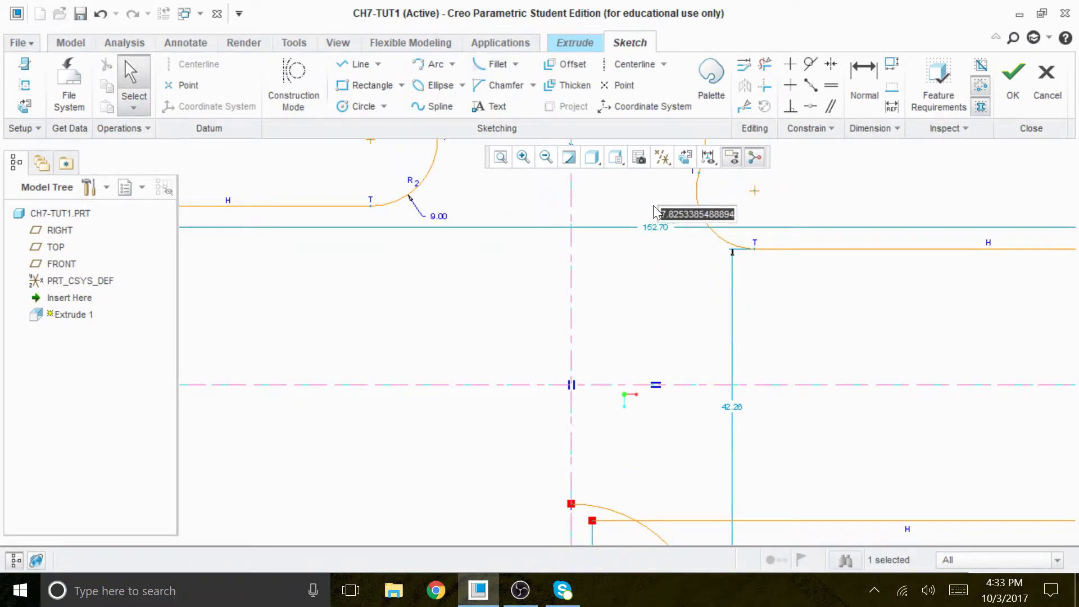
{"action": "key", "text": "BackSpace"}
{"action": "type", "text": "15"}
{"action": "key", "text": "Return"}
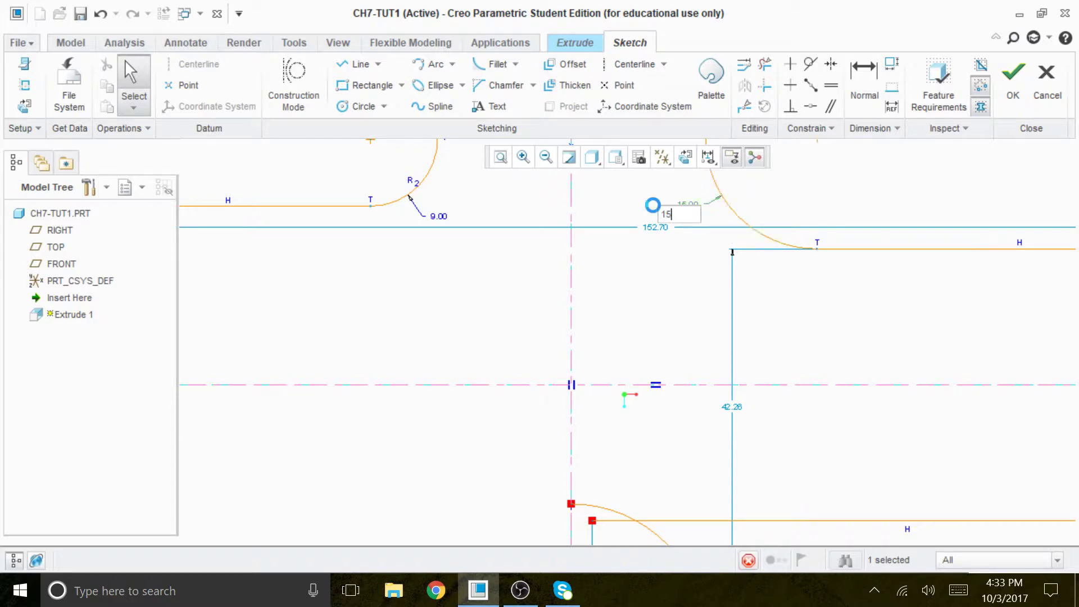
- Fillet the lower circle to the right rectangle's lower edge with a radius of about 7.2
{"action": "scroll", "coordinate": [681, 340], "scroll_direction": "down", "scroll_amount": 2}
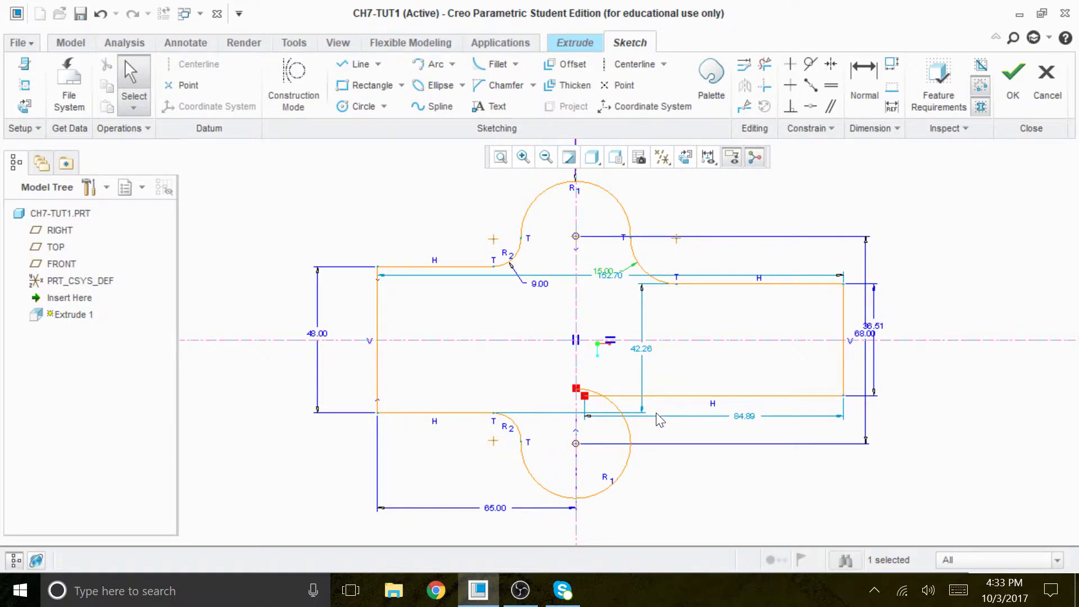
{"action": "left_click", "coordinate": [496, 66]}
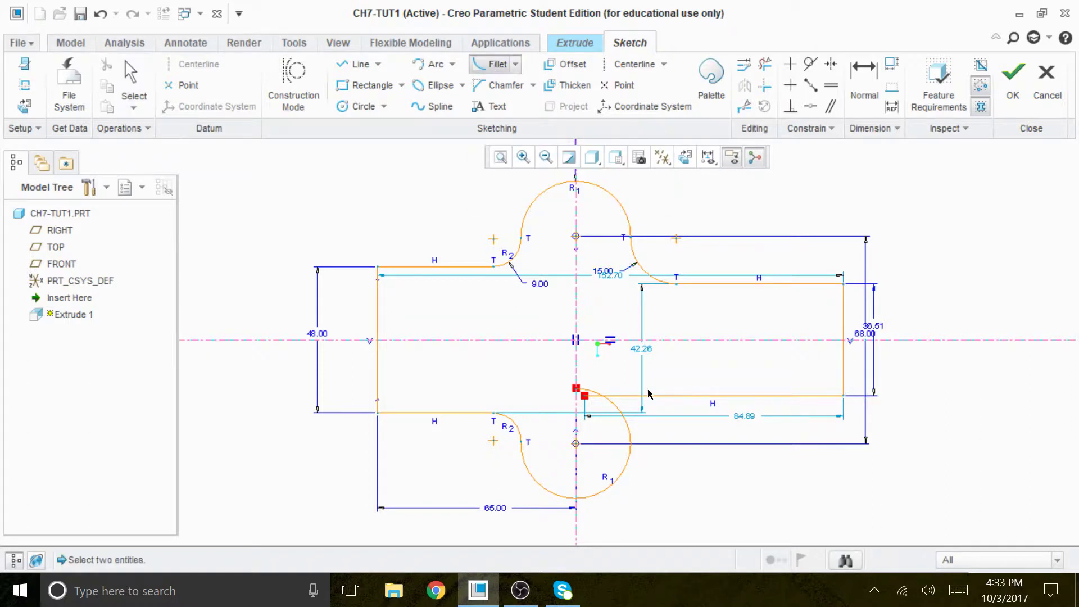
{"action": "left_click", "coordinate": [630, 444]}
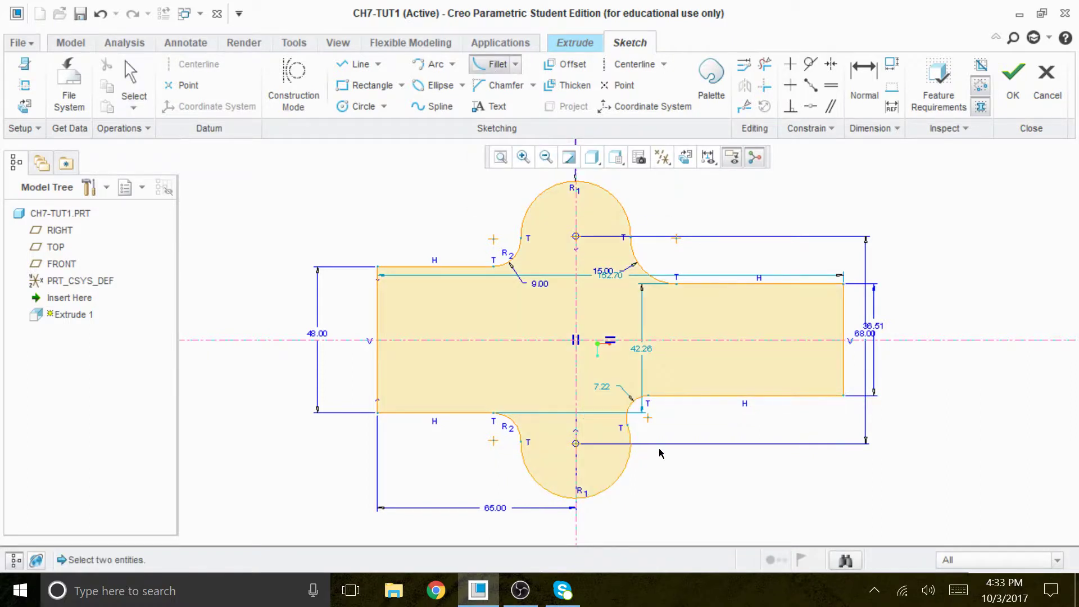
- Apply an equal constraint between the upper and lower fillets on the right side so their radii match
{"action": "scroll", "coordinate": [614, 415], "scroll_direction": "up", "scroll_amount": 2}
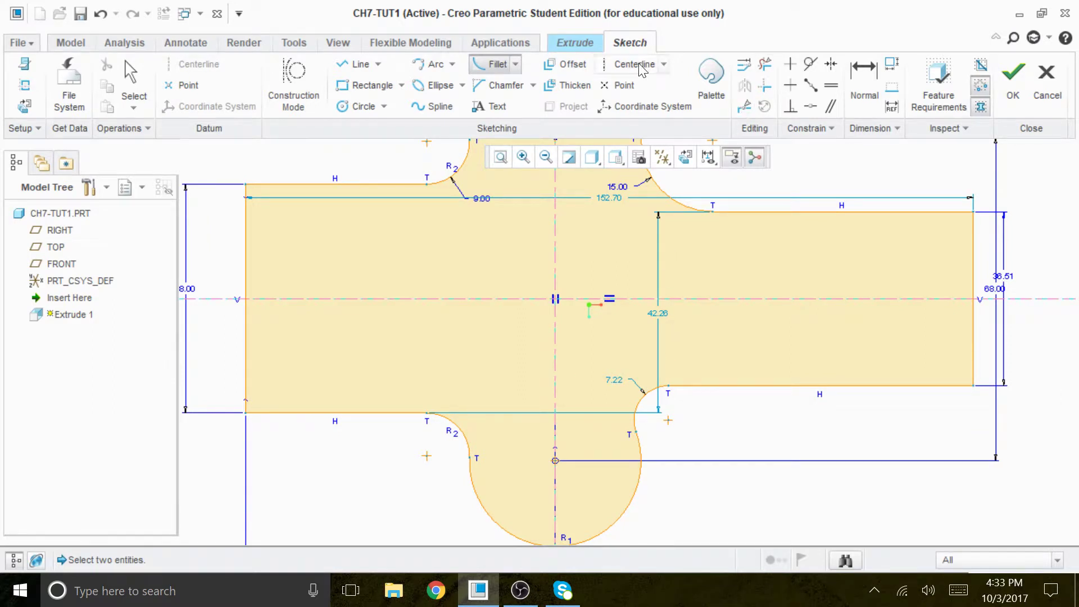
{"action": "left_click", "coordinate": [831, 87]}
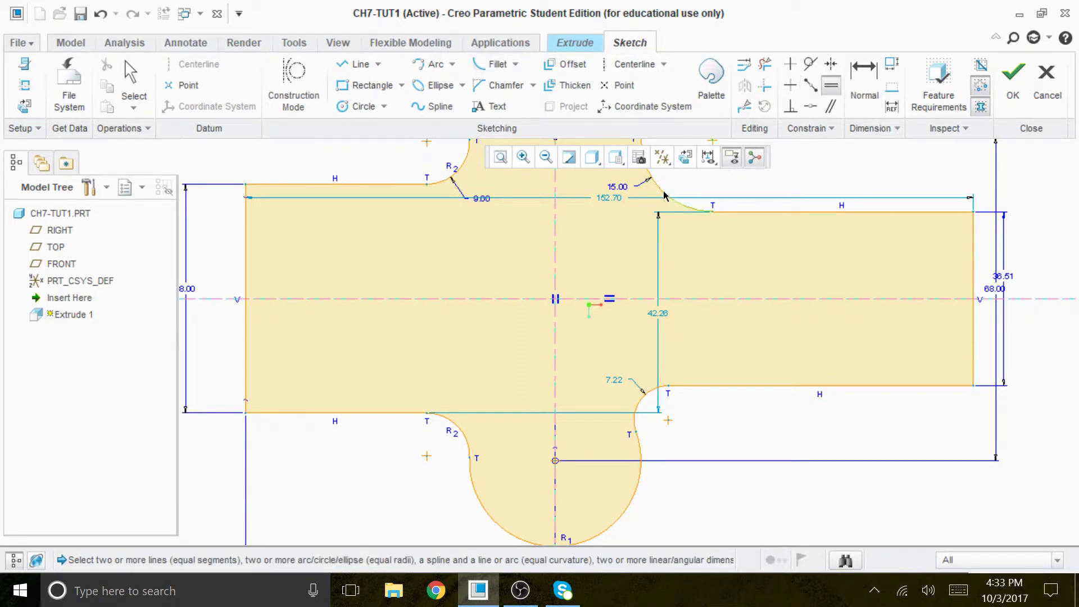
{"action": "left_click", "coordinate": [653, 395]}
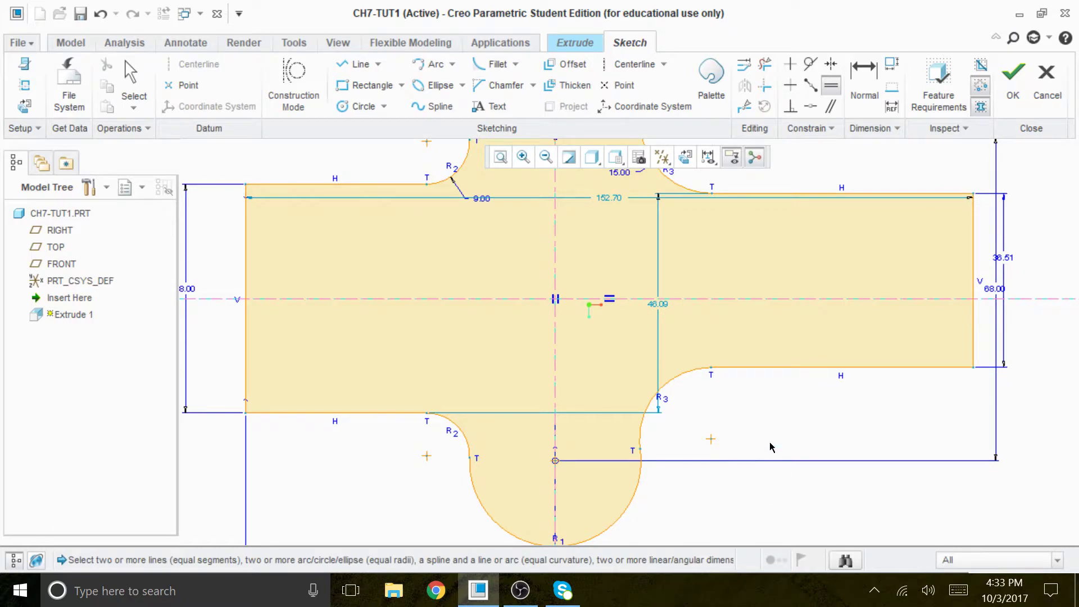
- Move the 68 circle-spacing dimension farther out, clear of the right edge's height dimension
{"action": "scroll", "coordinate": [770, 451], "scroll_direction": "down", "scroll_amount": 5}
{"action": "scroll", "coordinate": [763, 430], "scroll_direction": "up", "scroll_amount": 3}
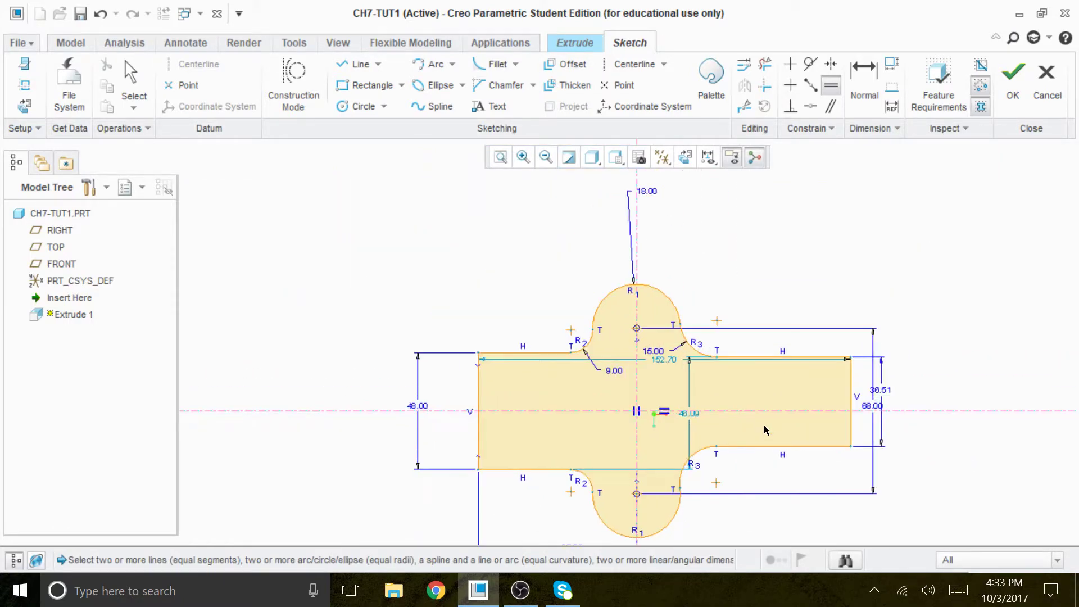
{"action": "scroll", "coordinate": [787, 366], "scroll_direction": "down", "scroll_amount": 2}
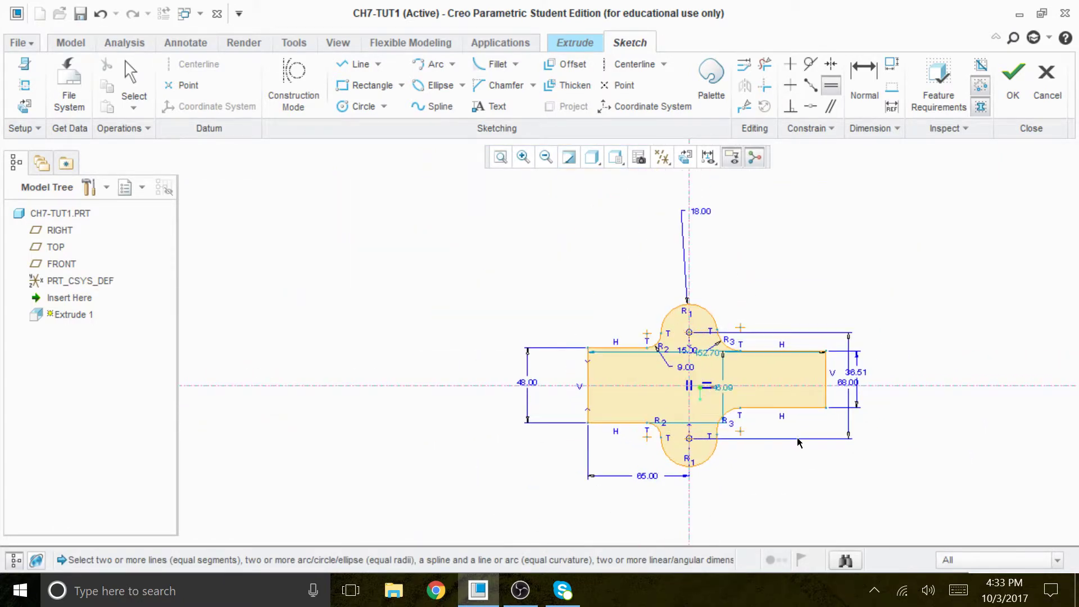
{"action": "scroll", "coordinate": [796, 436], "scroll_direction": "up", "scroll_amount": 1}
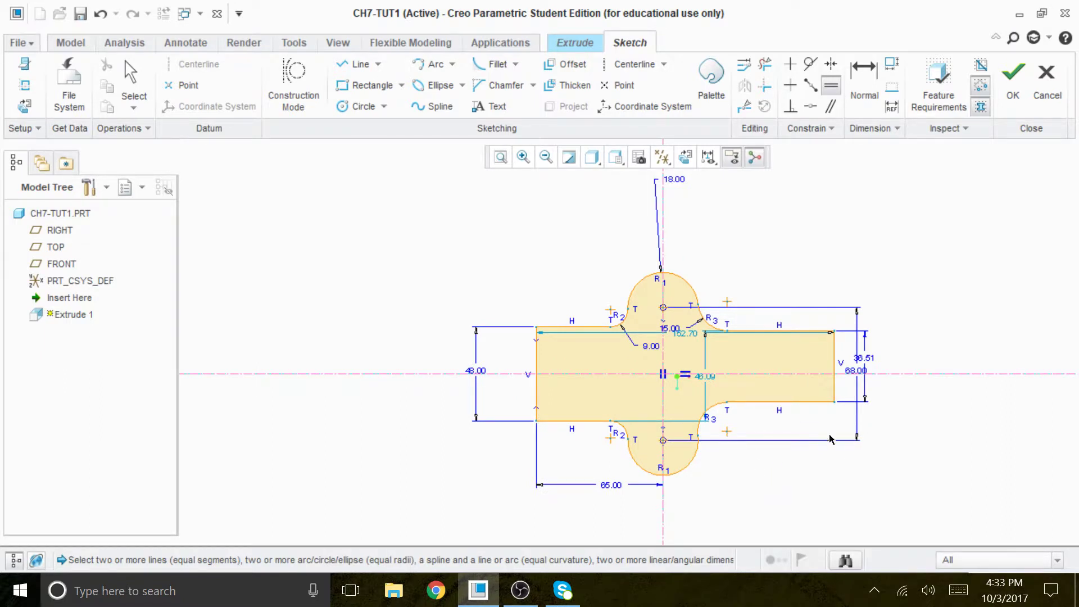
{"action": "scroll", "coordinate": [856, 413], "scroll_direction": "up", "scroll_amount": 1}
{"action": "left_click", "coordinate": [852, 364]}
{"action": "left_click", "coordinate": [909, 348]}
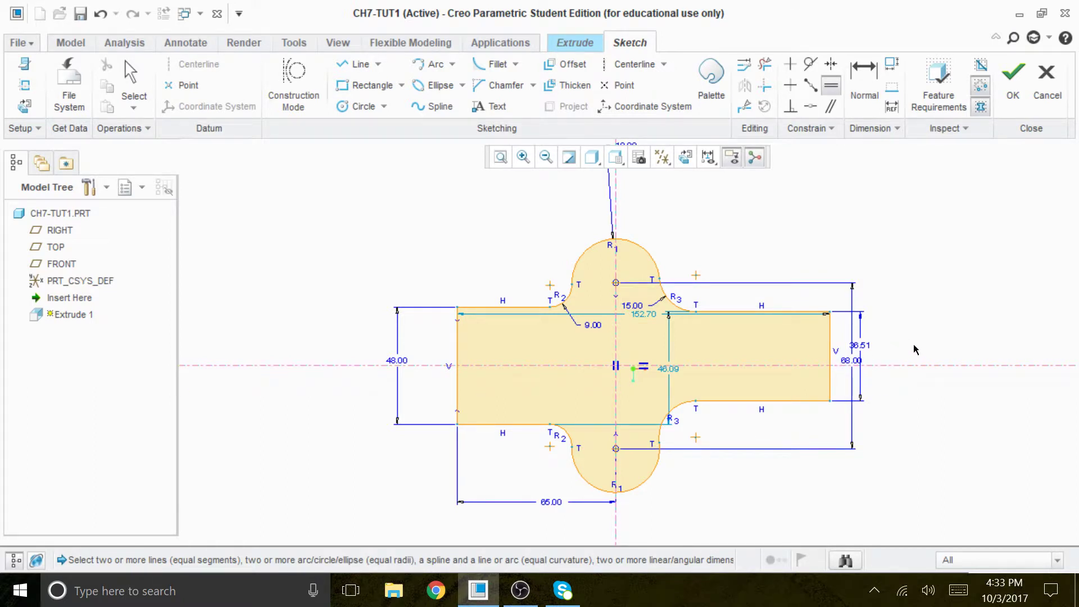
{"action": "scroll", "coordinate": [915, 349], "scroll_direction": "down", "scroll_amount": 1}
{"action": "middle_click", "coordinate": [912, 349]}
{"action": "left_click_drag", "start_coordinate": [896, 358], "coordinate": [941, 345]}
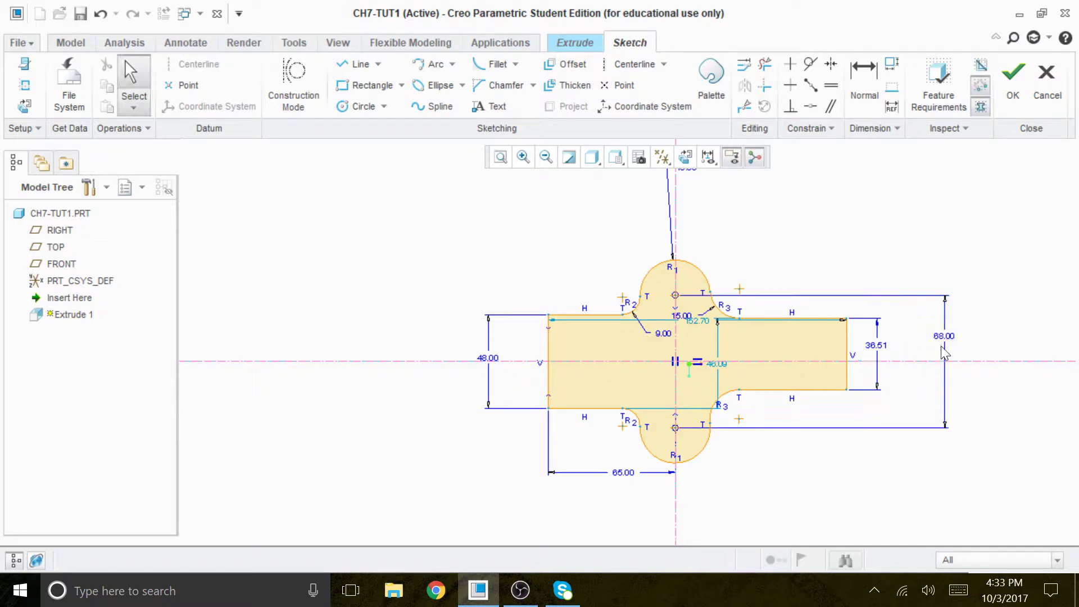
- Set the height of the profile's right vertical edge to 36
{"action": "double_click", "coordinate": [876, 345]}
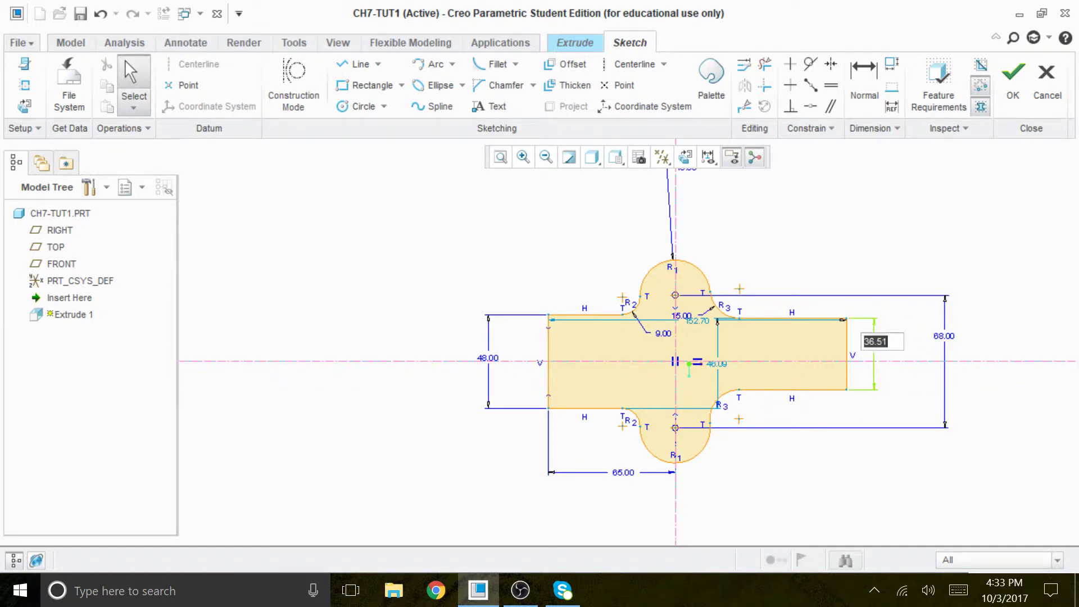
{"action": "type", "text": "36"}
{"action": "key", "text": "Return"}
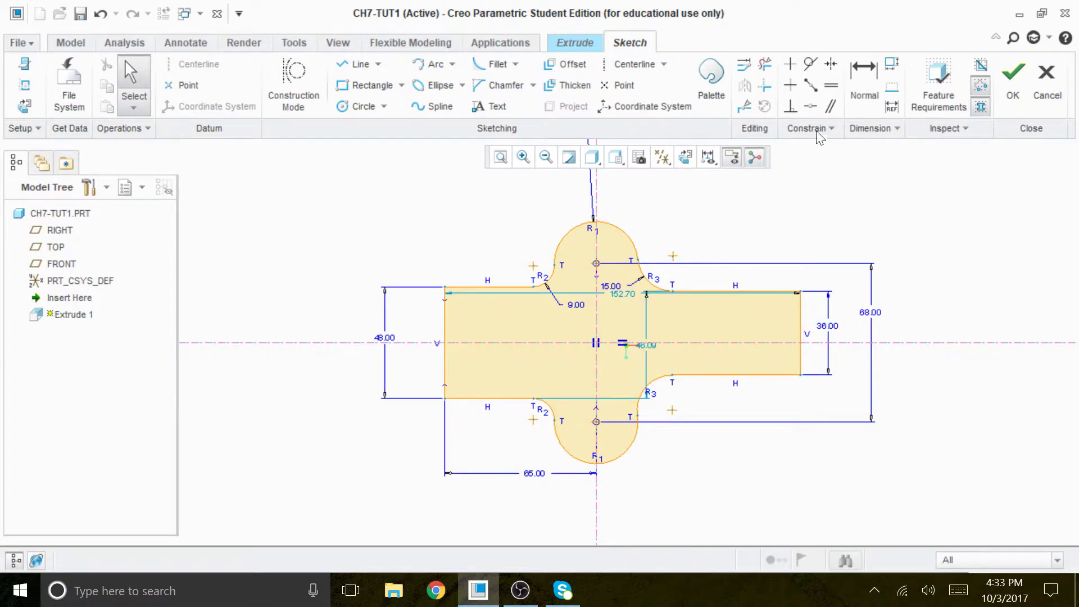
- Dimension the overall length between the profile's left and right vertical edges as 108, placed below the profile
{"action": "left_click", "coordinate": [863, 76]}
{"action": "left_click", "coordinate": [801, 368]}
{"action": "left_click", "coordinate": [446, 383]}
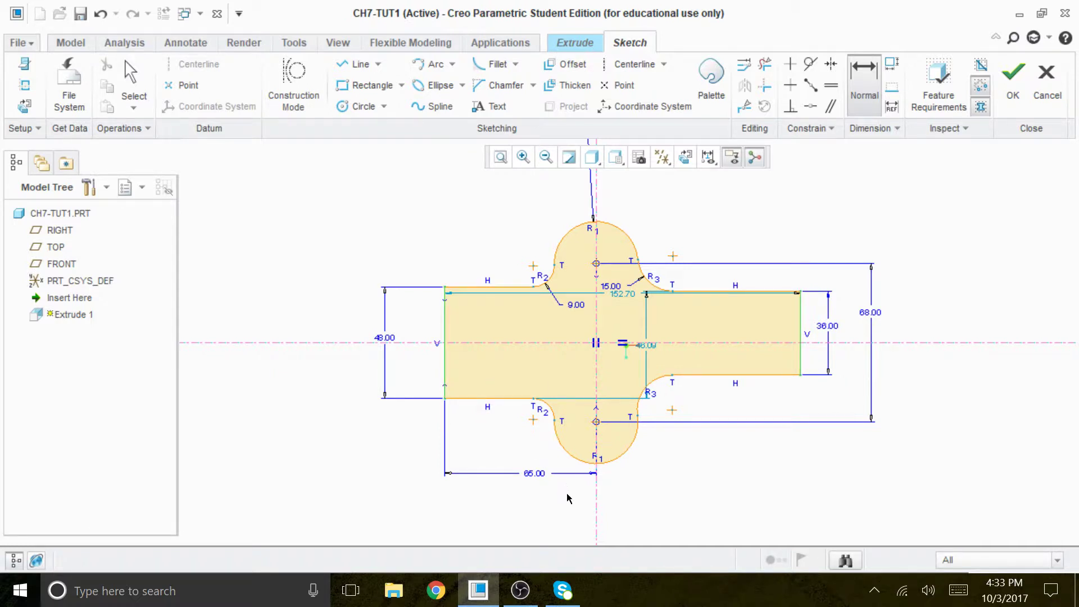
{"action": "middle_click", "coordinate": [567, 495]}
{"action": "type", "text": "108"}
{"action": "key", "text": "Return"}
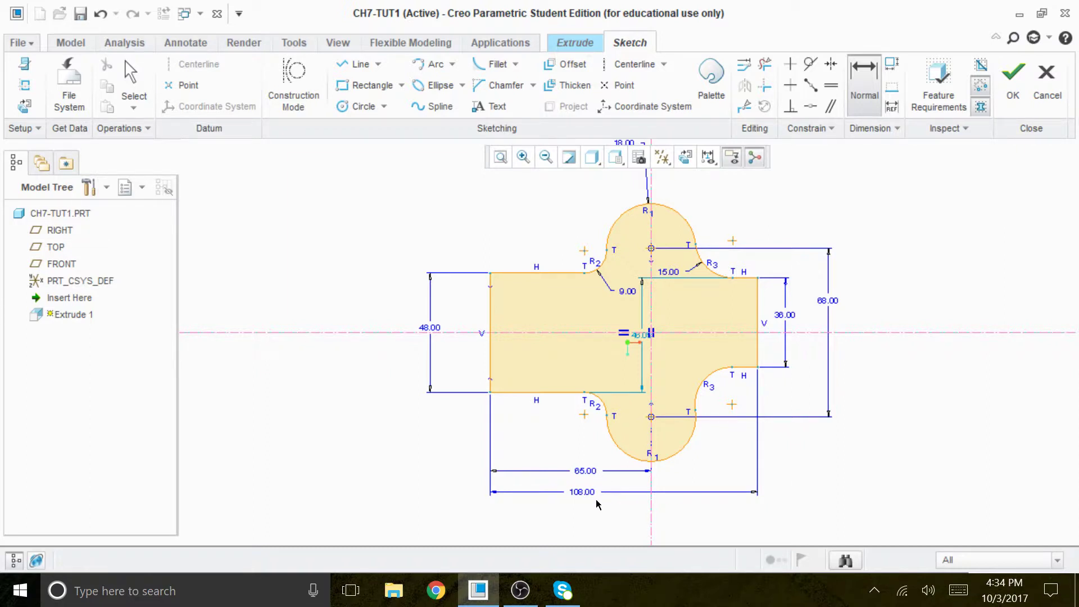
- Make the two endpoints of the right vertical edge symmetric about the horizontal centerline
{"action": "scroll", "coordinate": [697, 326], "scroll_direction": "down", "scroll_amount": 1}
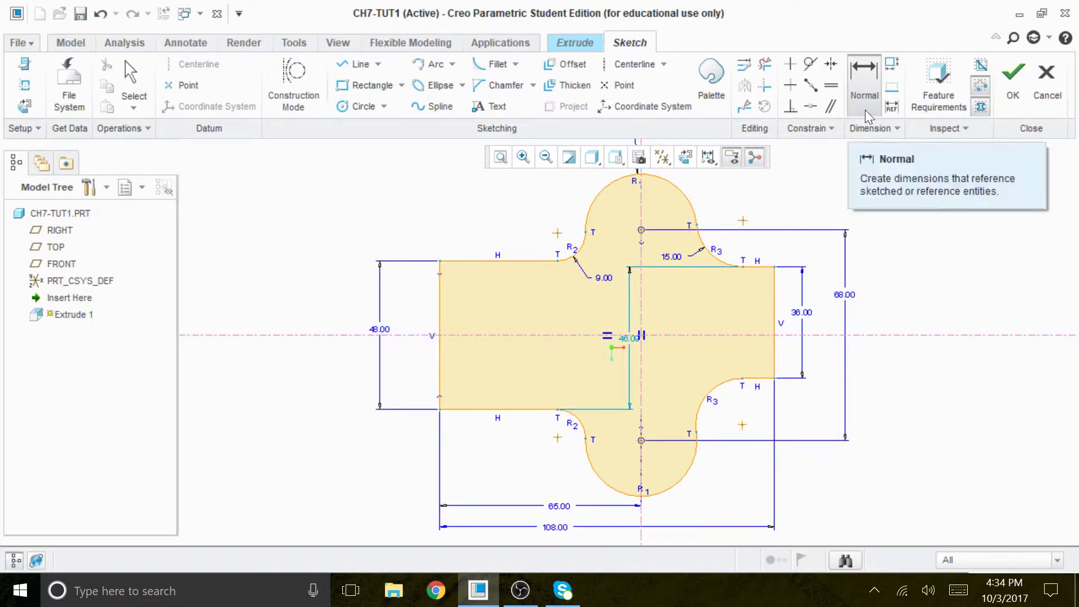
{"action": "left_click", "coordinate": [831, 64]}
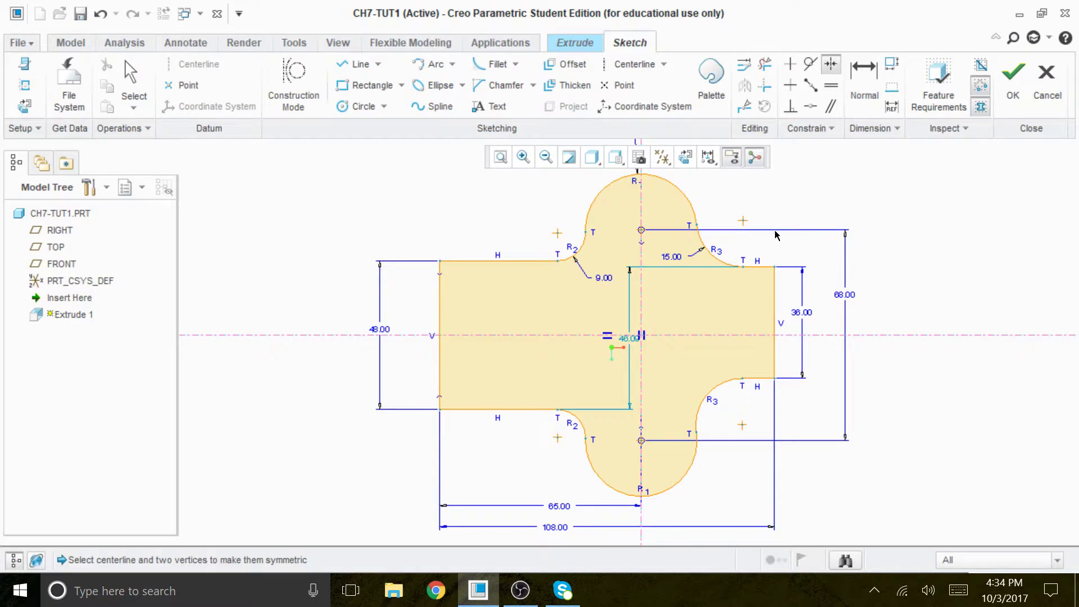
{"action": "left_click", "coordinate": [774, 267]}
{"action": "left_click", "coordinate": [775, 378]}
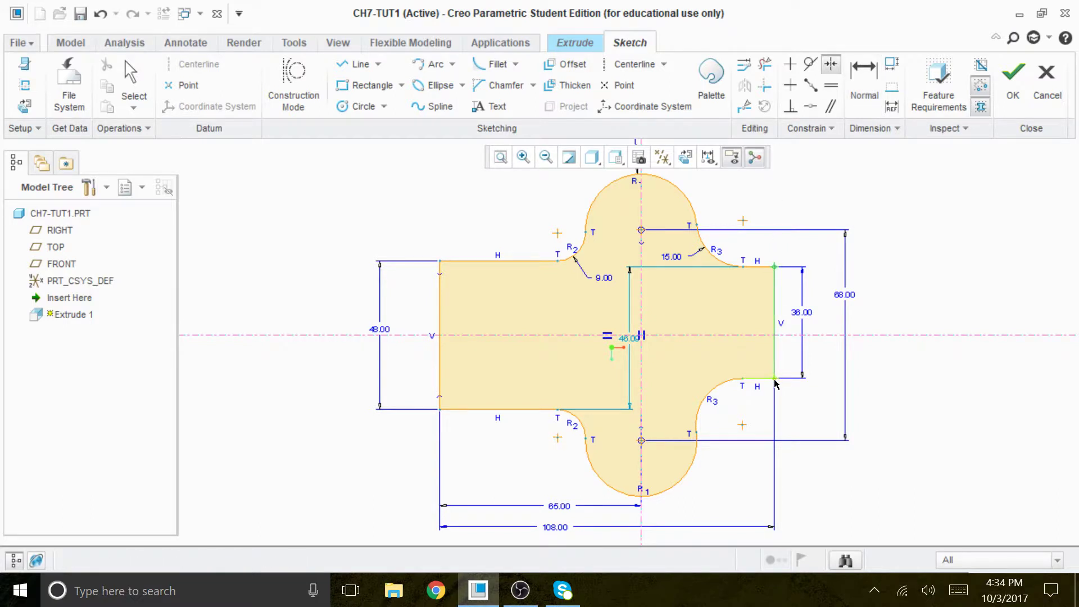
{"action": "left_click", "coordinate": [755, 339]}
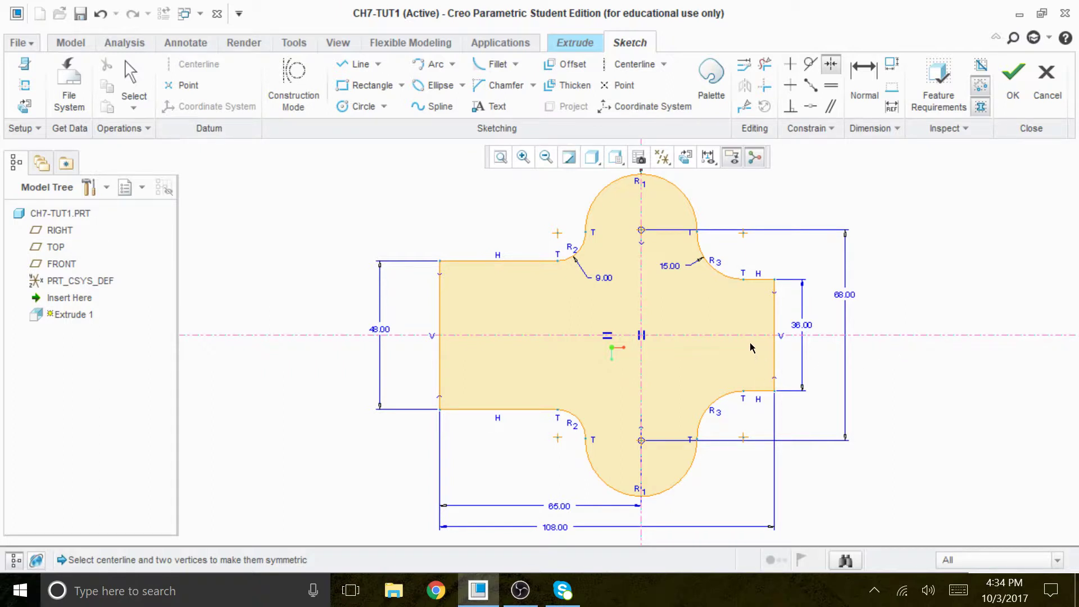
{"action": "middle_click", "coordinate": [911, 278]}
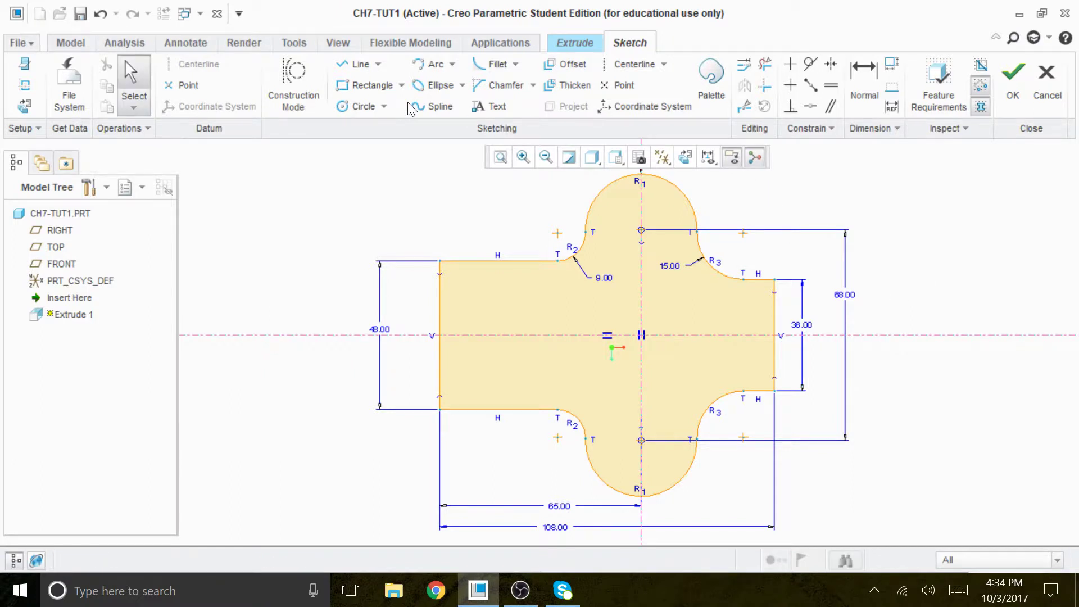
- Draw two equal circles about 14 in diameter, centered on the upper and lower arc centers
{"action": "left_click", "coordinate": [364, 107]}
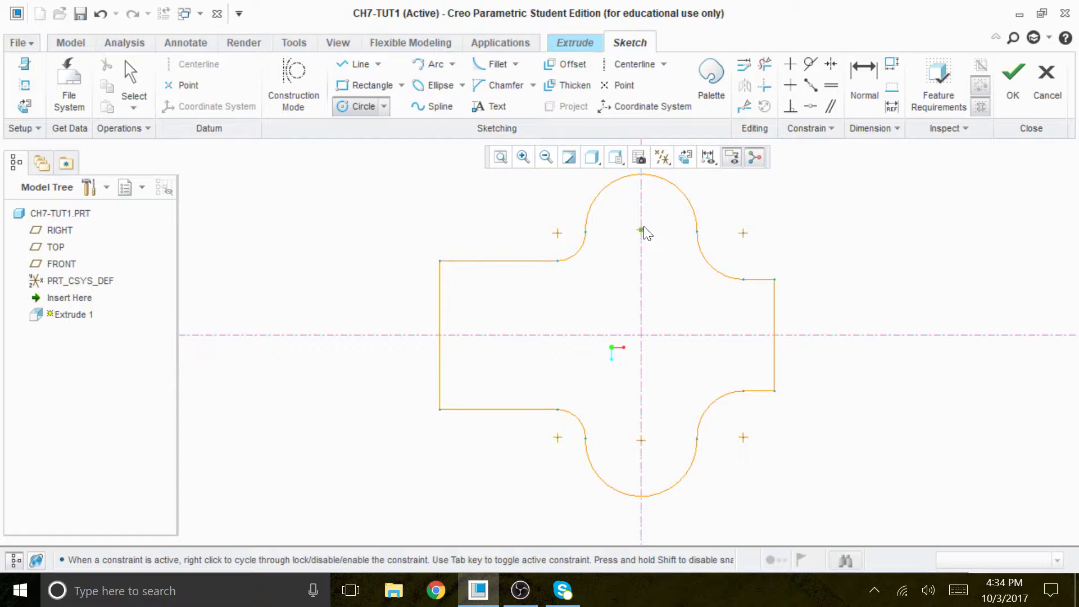
{"action": "left_click", "coordinate": [641, 230]}
{"action": "left_click", "coordinate": [663, 248]}
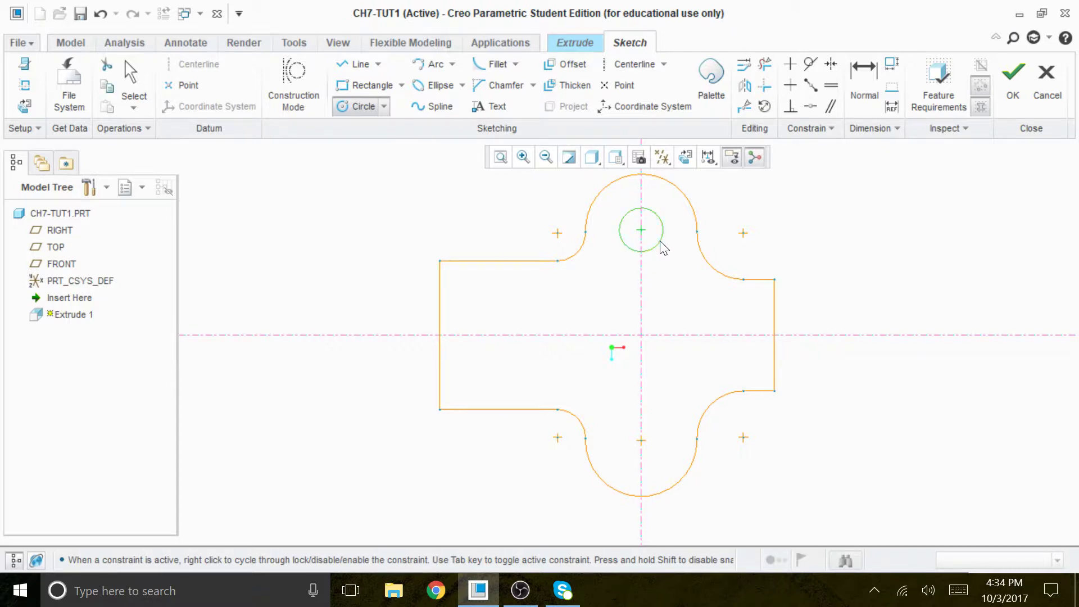
{"action": "left_click", "coordinate": [641, 440]}
{"action": "left_click", "coordinate": [661, 450]}
{"action": "middle_click", "coordinate": [833, 421]}
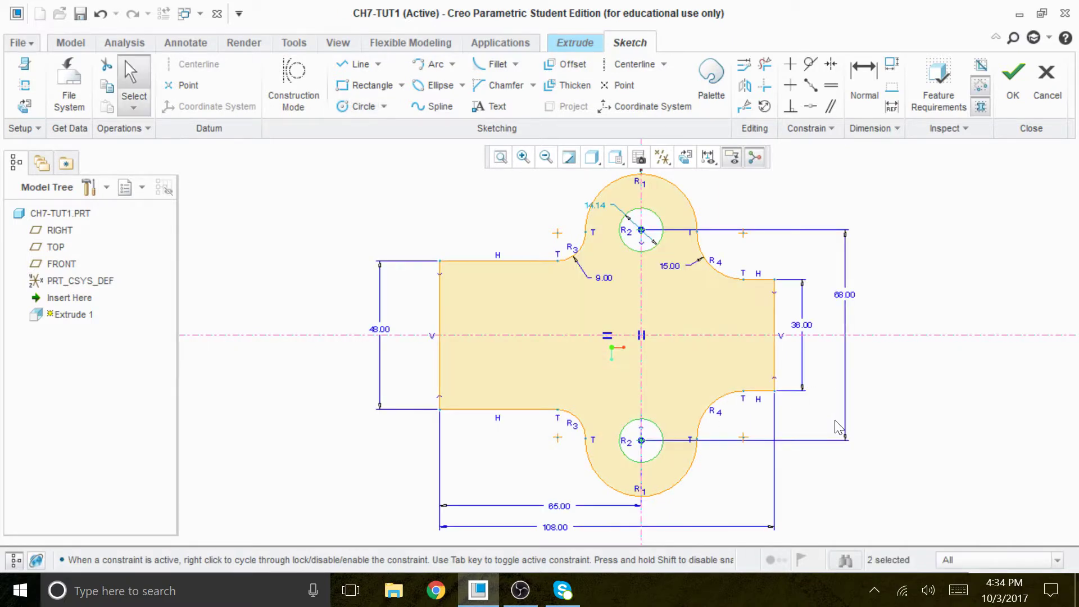
- Set the diameter of the two equal hole circles to 16
{"action": "double_click", "coordinate": [598, 205]}
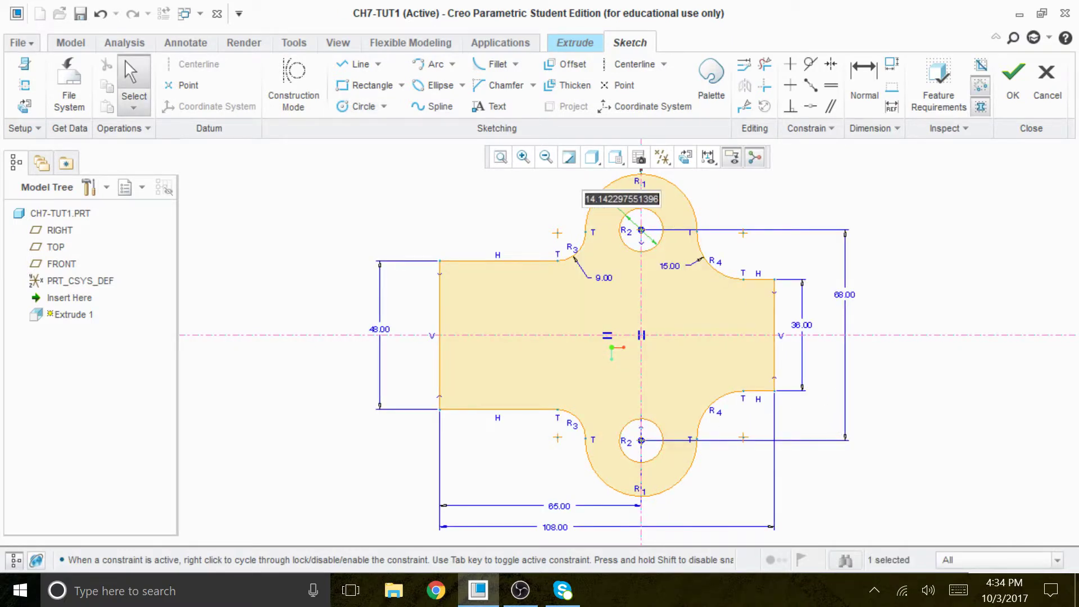
{"action": "type", "text": "16"}
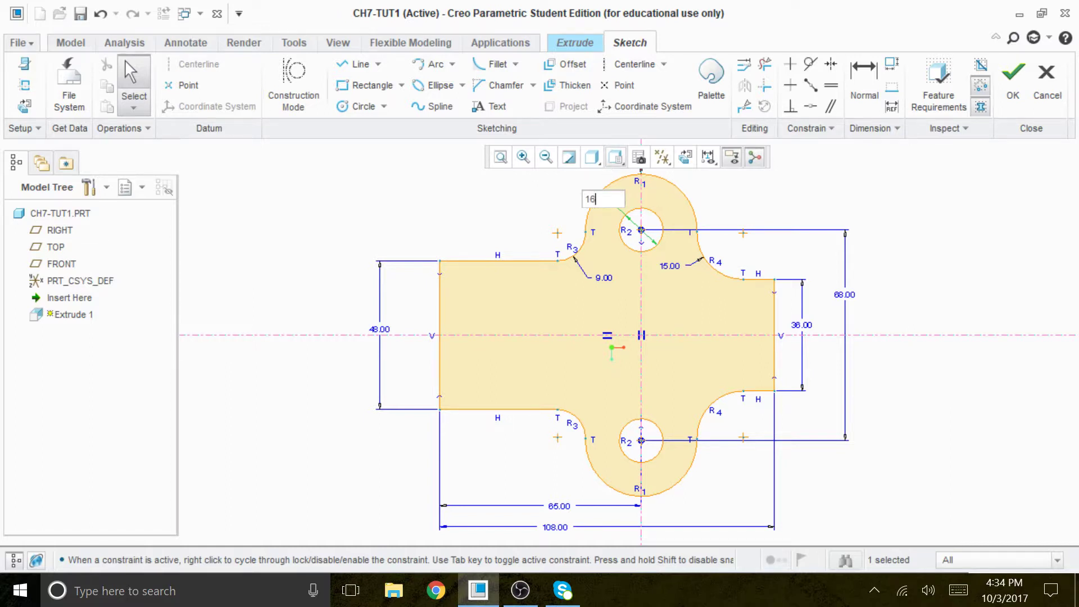
{"action": "key", "text": "Return"}
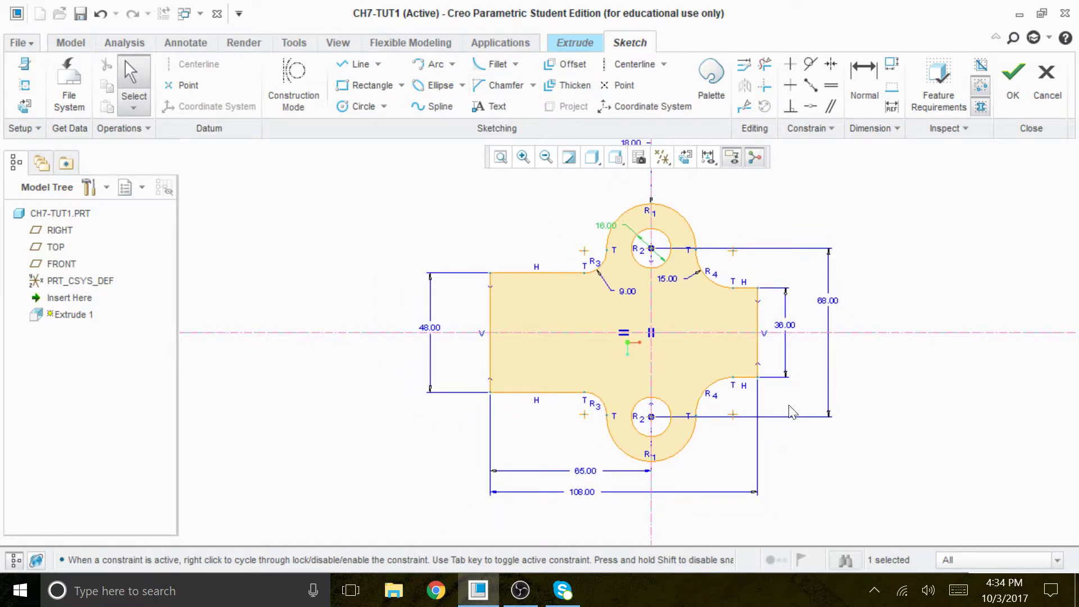
{"action": "scroll", "coordinate": [786, 413], "scroll_direction": "up", "scroll_amount": 1}
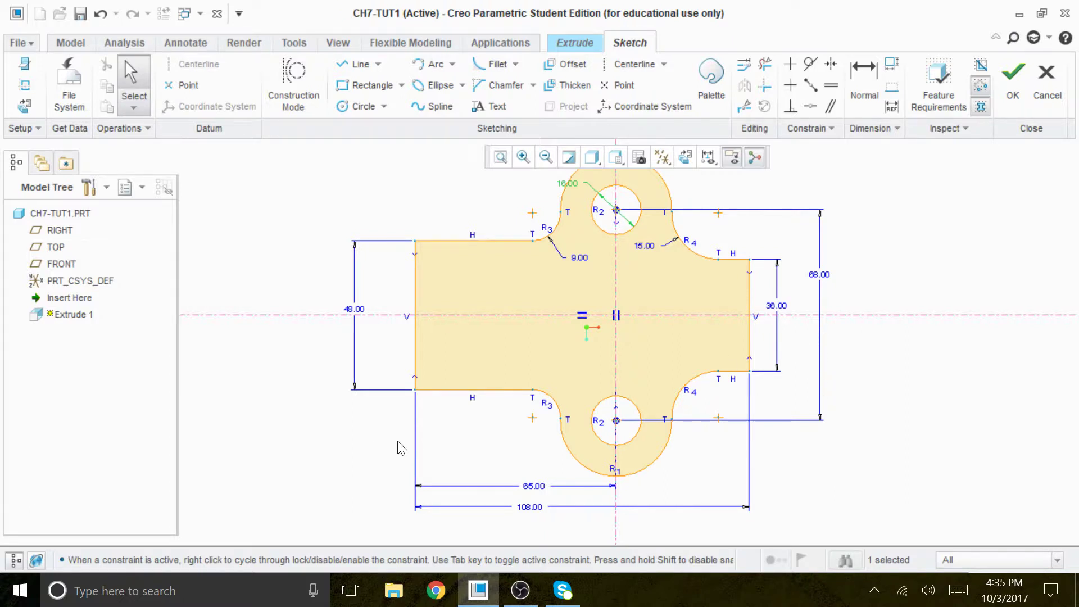
- Finish the base profile sketch and extrude it to a depth of 9
{"action": "left_click", "coordinate": [1012, 79]}
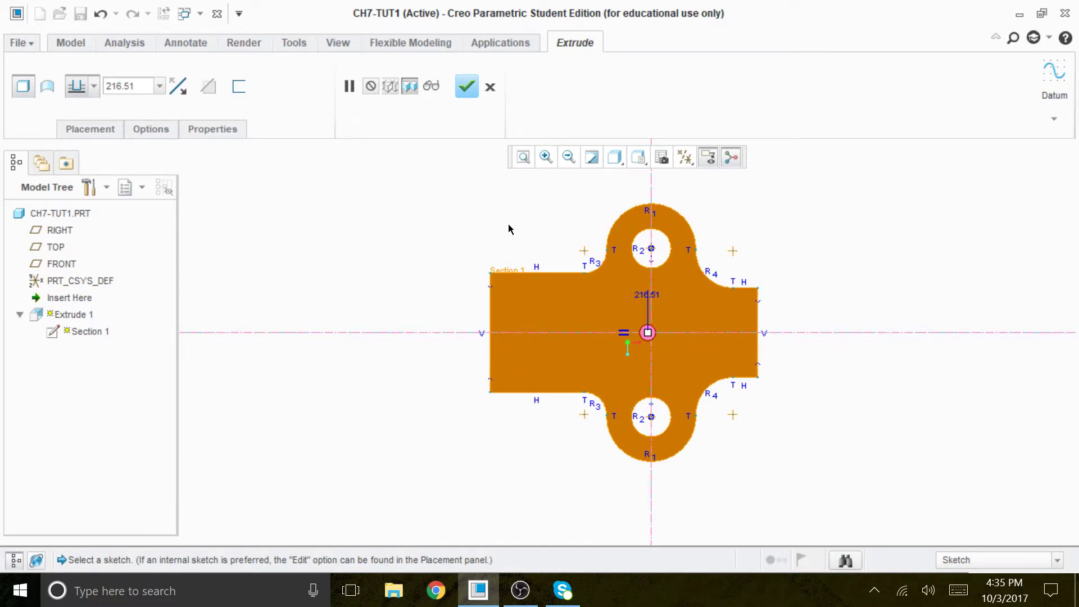
{"action": "left_click", "coordinate": [122, 86]}
{"action": "type", "text": "9"}
{"action": "key", "text": "Return"}
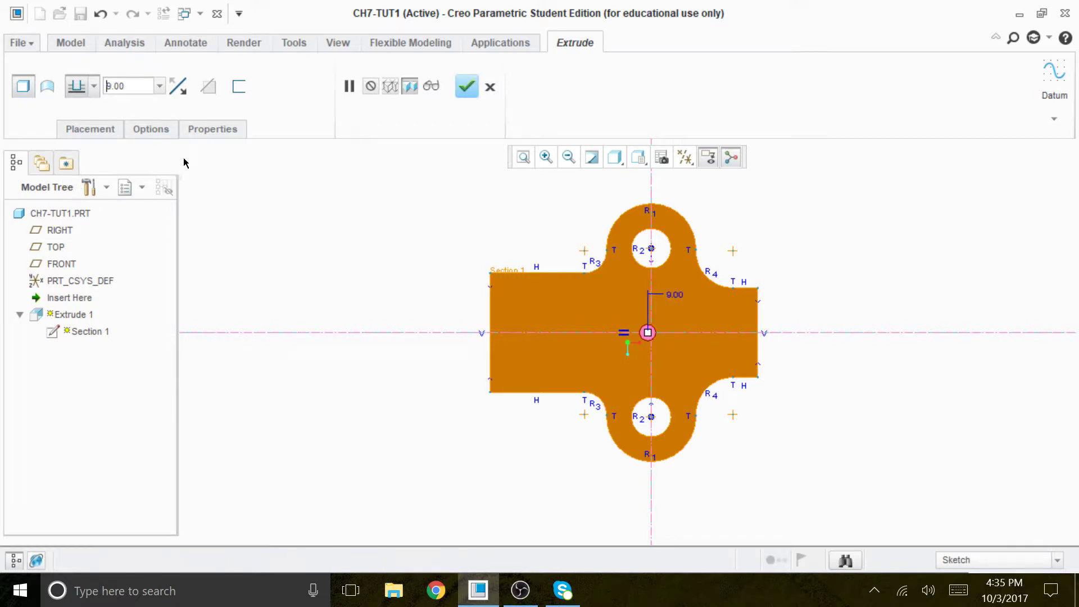
{"action": "scroll", "coordinate": [247, 203], "scroll_direction": "up", "scroll_amount": 1}
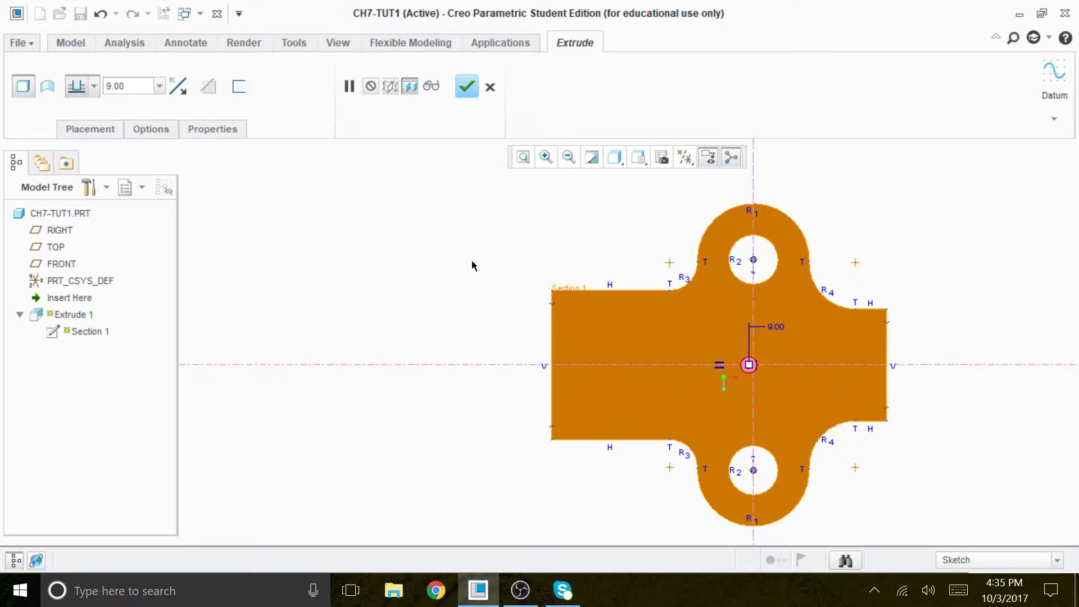
{"action": "key", "text": "ctrl+d"}
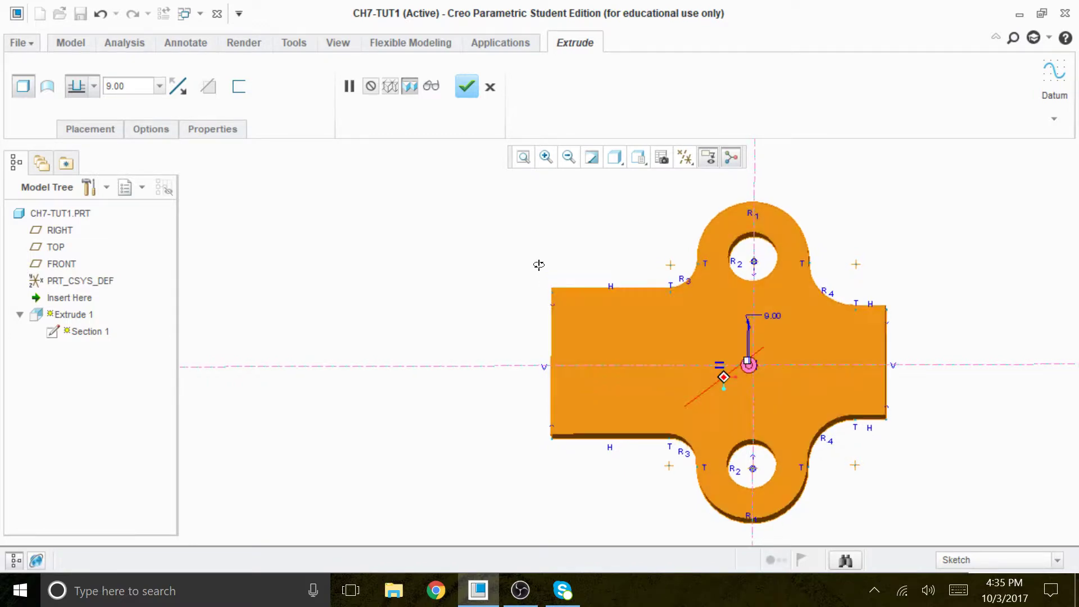
{"action": "left_click", "coordinate": [466, 88]}
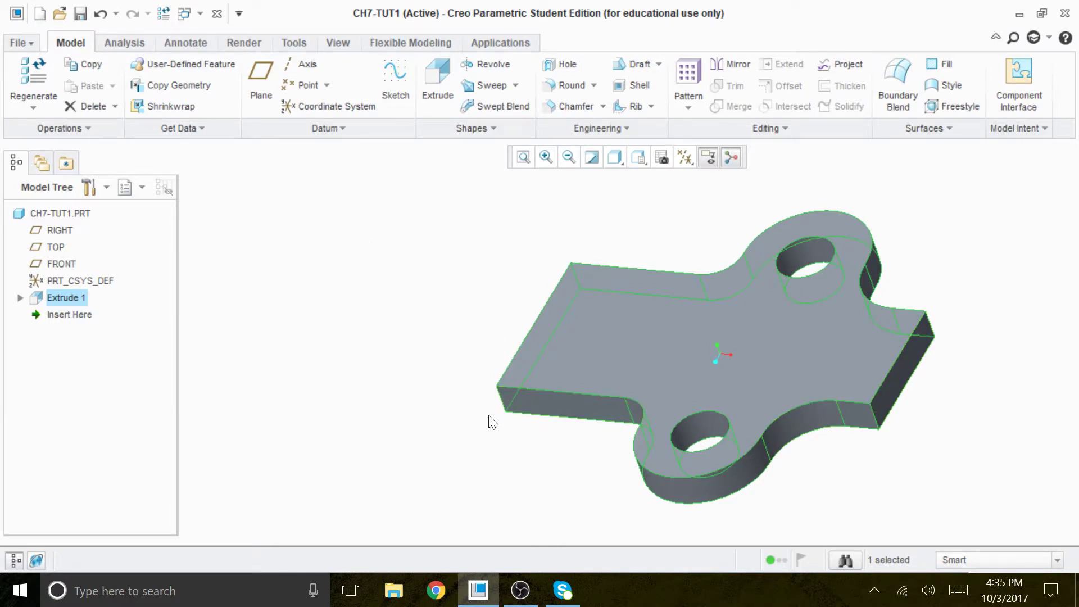
- Start a second extrusion with its sketch on the flat end face of the plate's narrower end
{"action": "scroll", "coordinate": [406, 395], "scroll_direction": "up", "scroll_amount": 2}
{"action": "scroll", "coordinate": [724, 444], "scroll_direction": "down", "scroll_amount": 1}
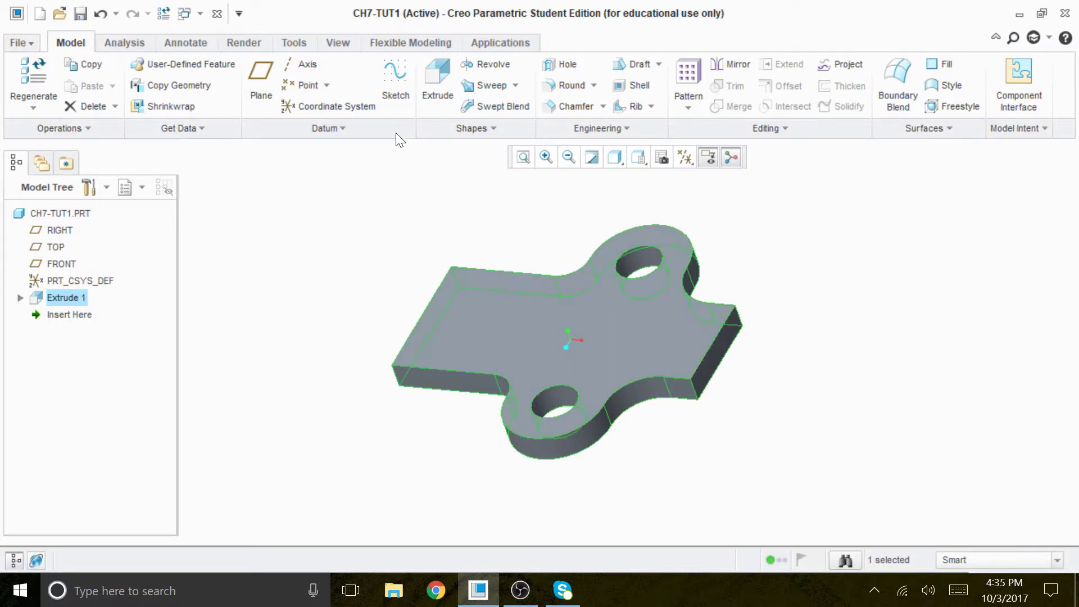
{"action": "left_click", "coordinate": [441, 73]}
{"action": "left_click", "coordinate": [89, 129]}
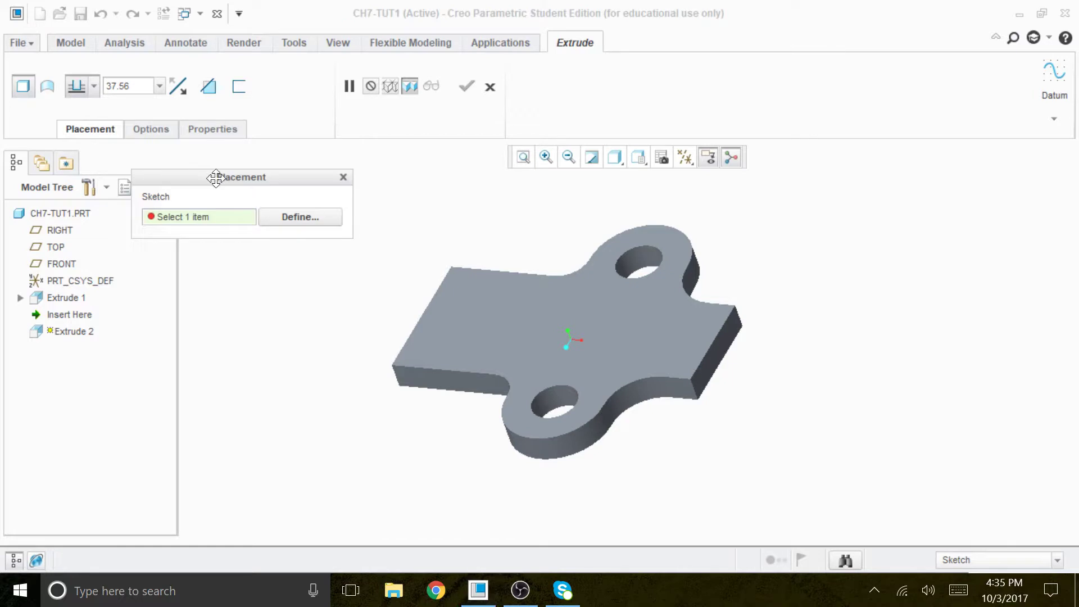
{"action": "left_click", "coordinate": [298, 216]}
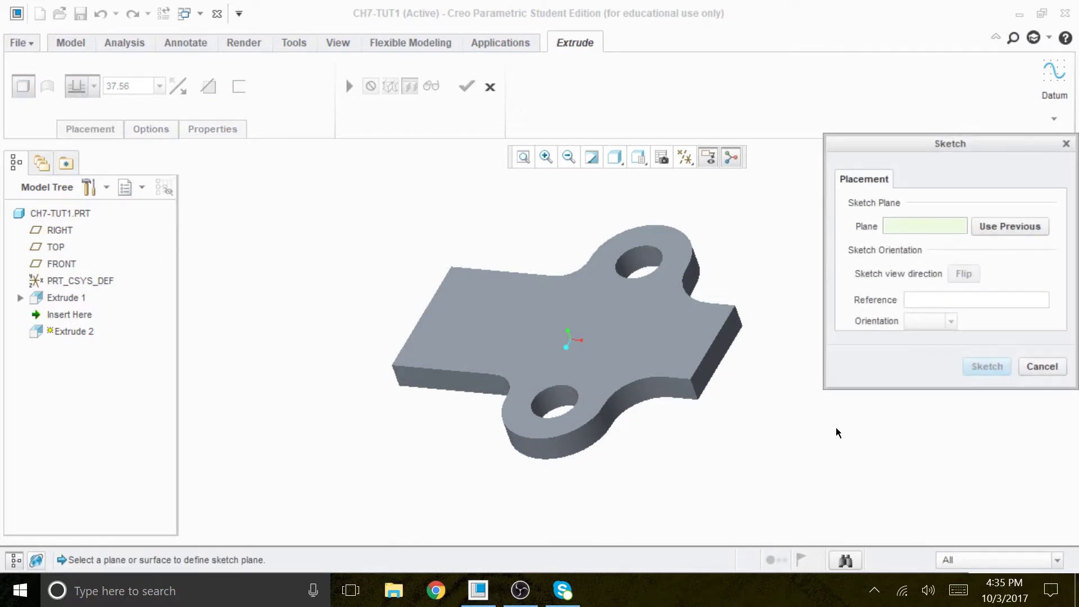
{"action": "left_click", "coordinate": [710, 366]}
{"action": "left_click", "coordinate": [988, 366]}
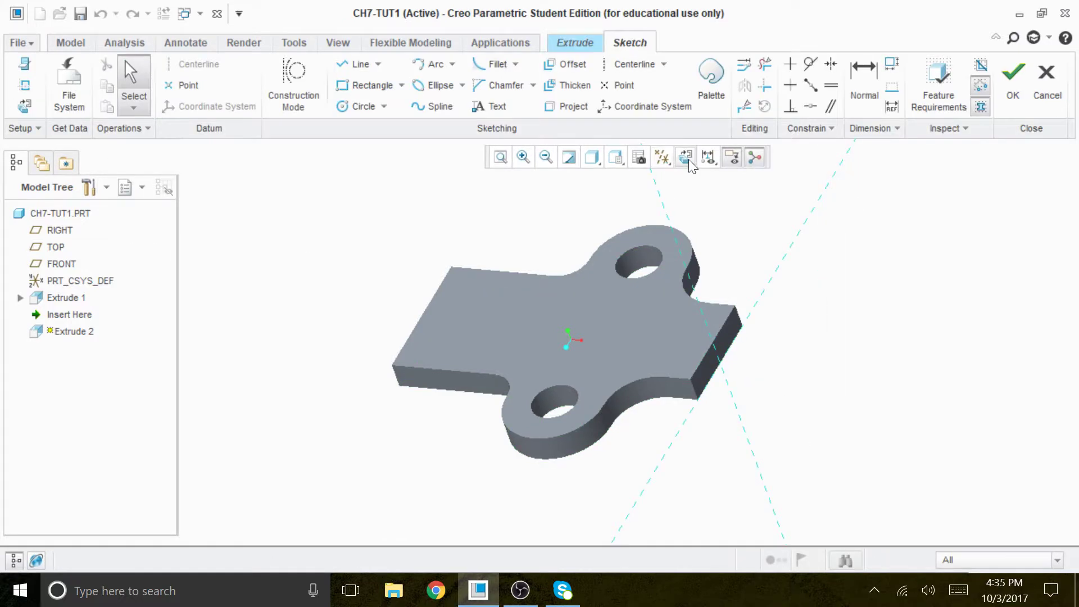
- Orient the view square to the sketch plane and set the display style to No Hidden
{"action": "left_click", "coordinate": [685, 157]}
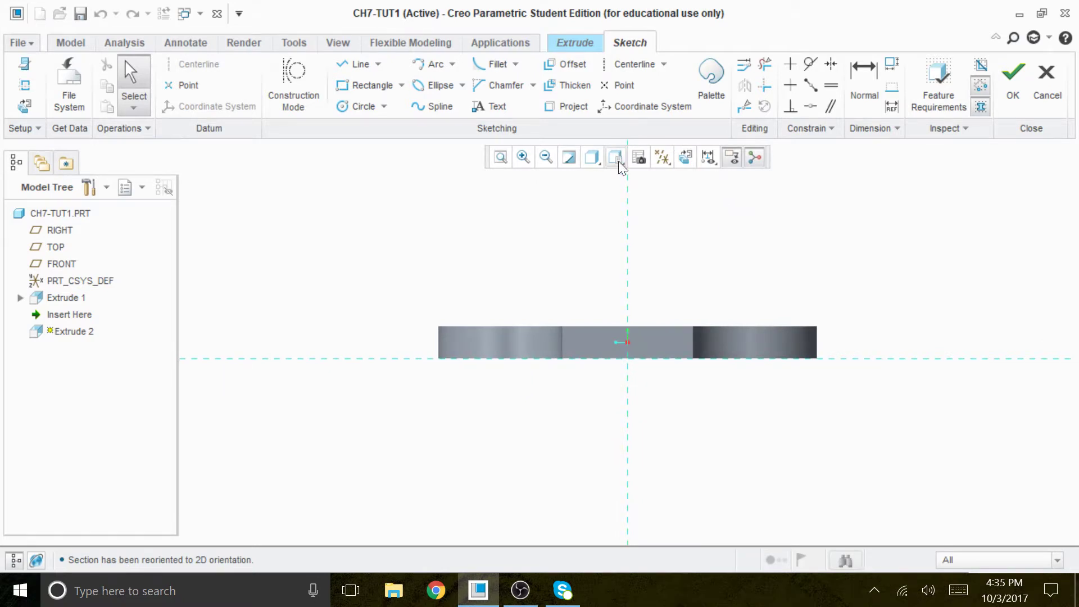
{"action": "left_click", "coordinate": [591, 157]}
{"action": "left_click", "coordinate": [505, 235]}
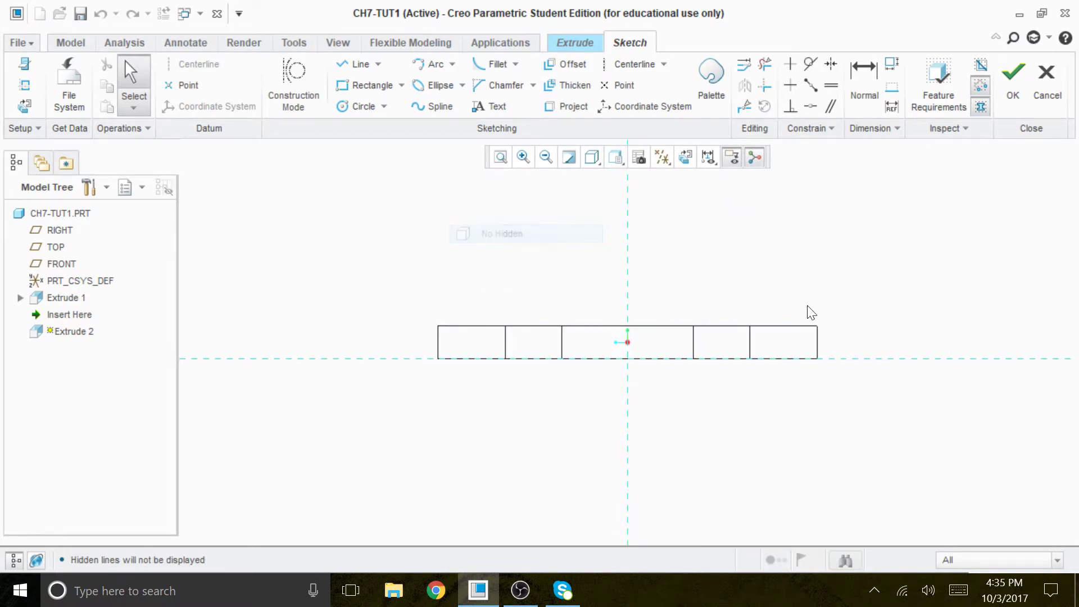
- Add the end face's upper edge and its two vertical side edges as sketch references
{"action": "right_click", "coordinate": [941, 204]}
{"action": "left_click", "coordinate": [881, 233]}
{"action": "left_click", "coordinate": [682, 326]}
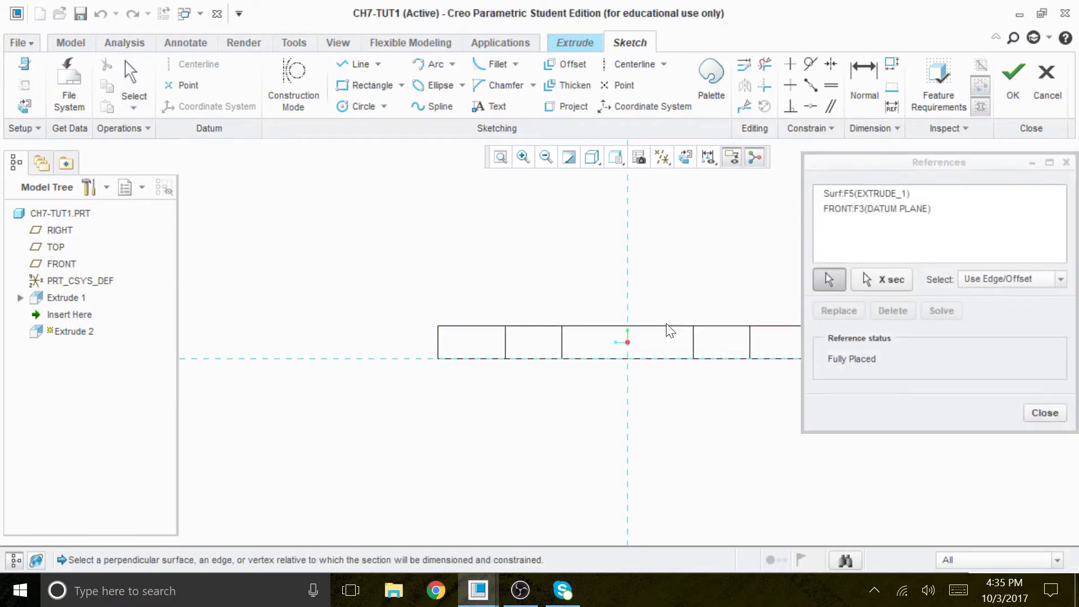
{"action": "left_click", "coordinate": [561, 345]}
{"action": "left_click", "coordinate": [694, 351]}
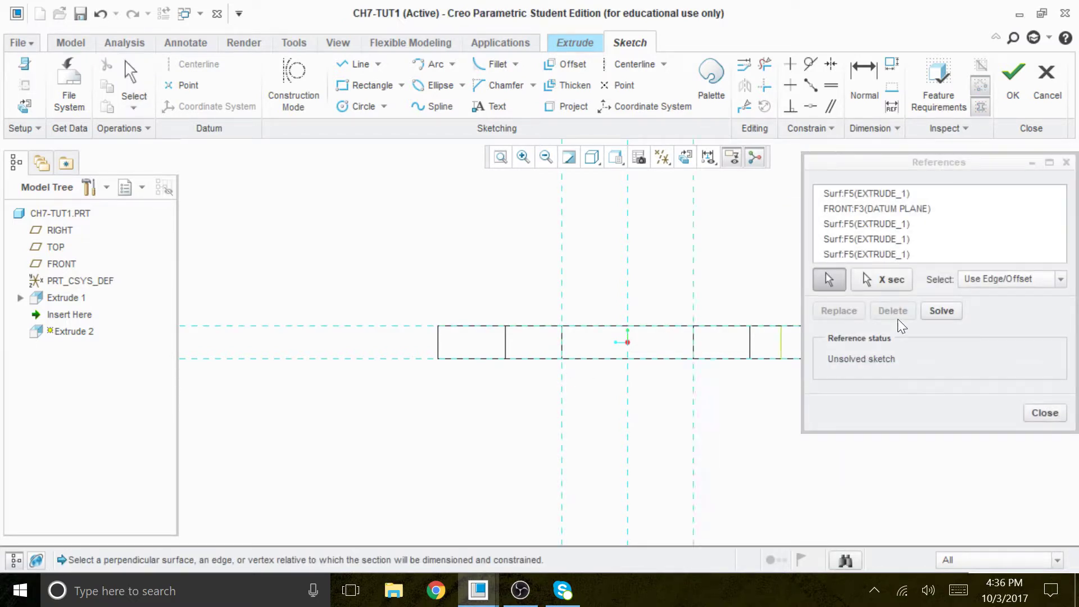
{"action": "left_click", "coordinate": [956, 311]}
{"action": "left_click", "coordinate": [1037, 411]}
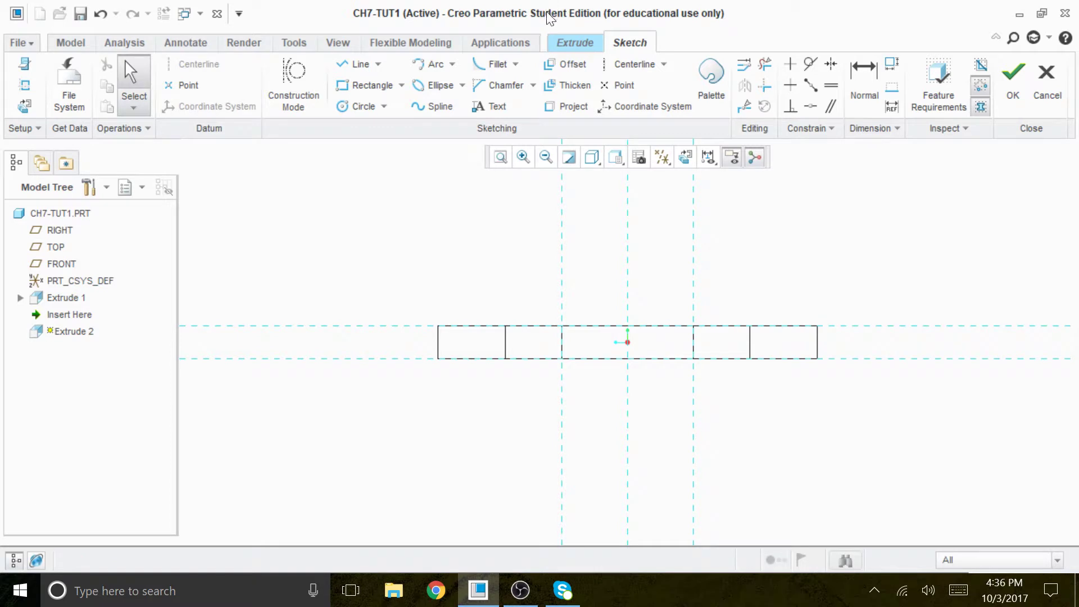
- Draw a rectangle about 33 high upward from the plate's upper edge, spanning the two vertical side references
{"action": "left_click", "coordinate": [368, 85]}
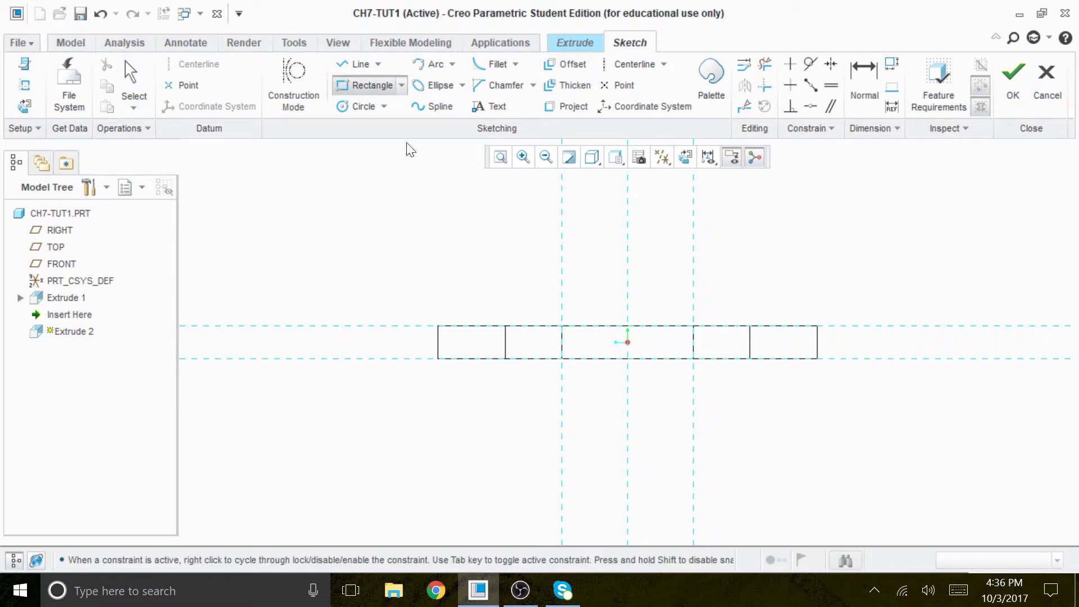
{"action": "left_click", "coordinate": [562, 325]}
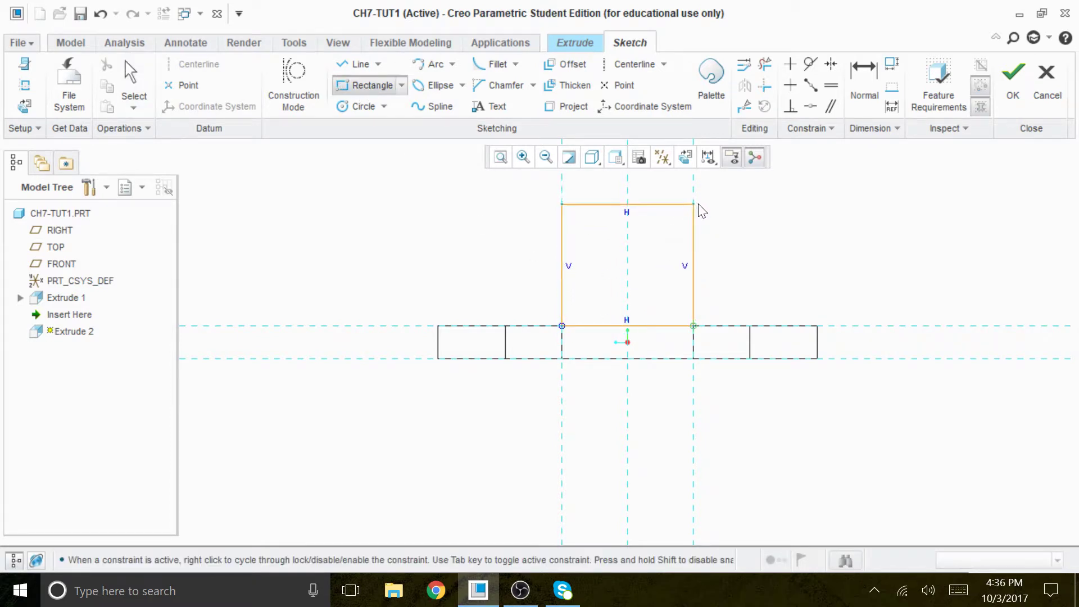
{"action": "left_click", "coordinate": [698, 204]}
- Dimension the height from the plate's bottom edge to the rectangle's top edge as 30
{"action": "left_click", "coordinate": [866, 76]}
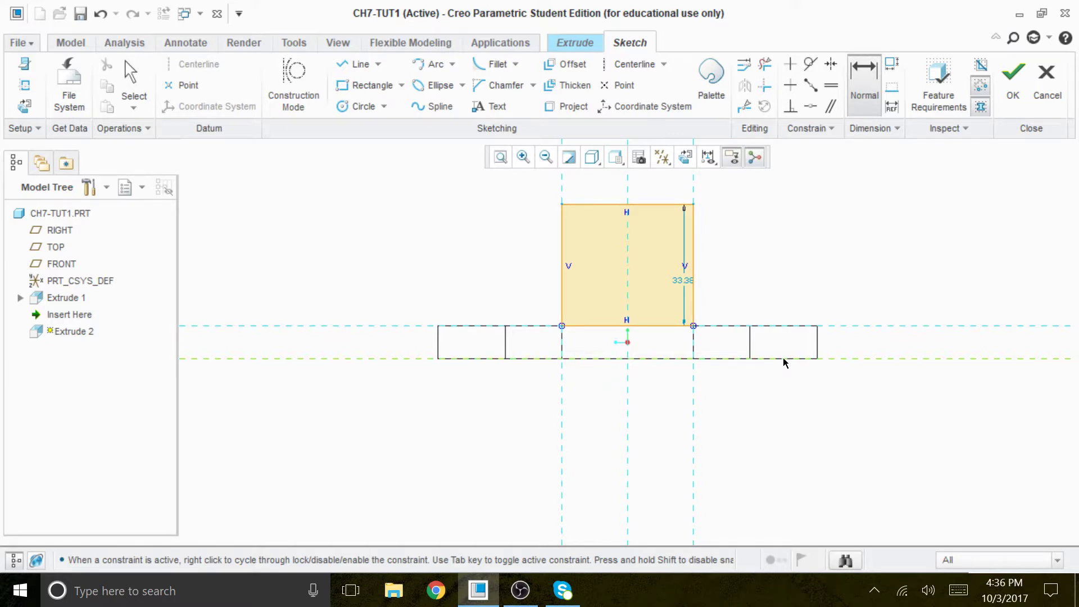
{"action": "left_click", "coordinate": [652, 204]}
{"action": "middle_click", "coordinate": [881, 255]}
{"action": "type", "text": "30"}
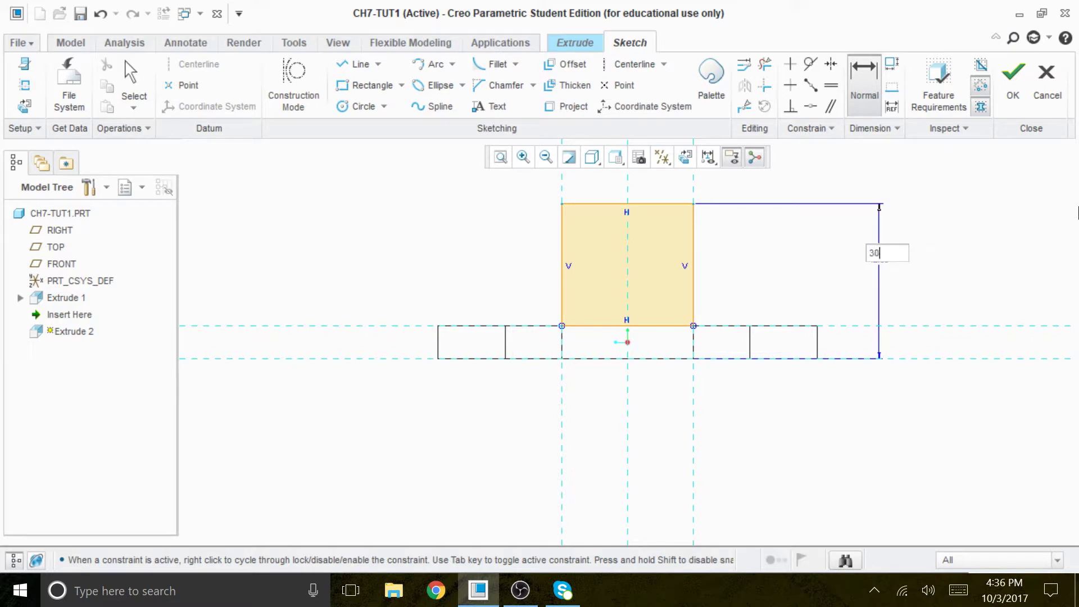
{"action": "key", "text": "Return"}
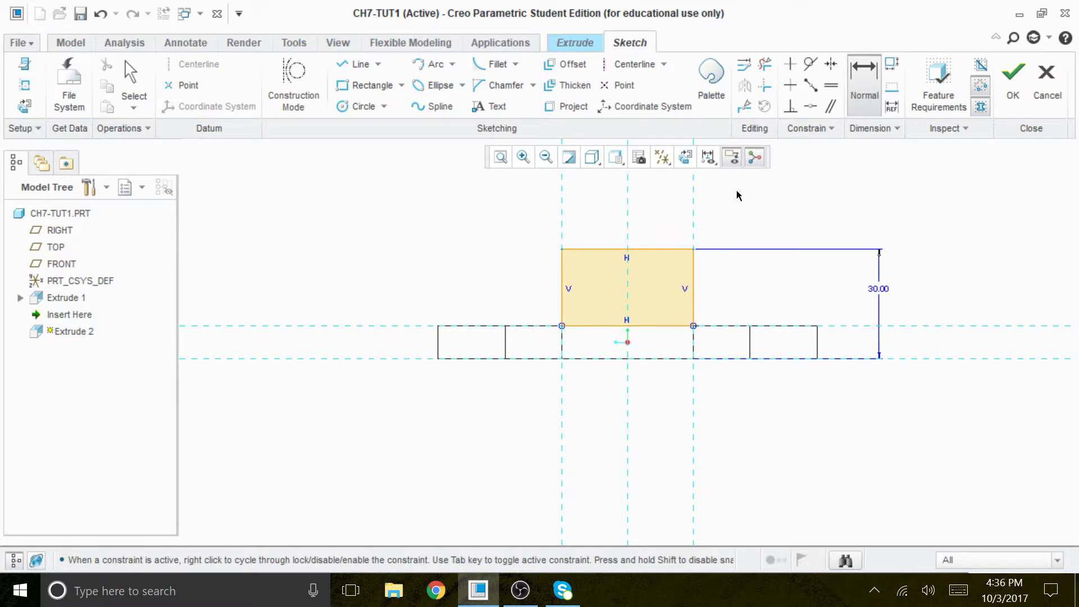
- Draw a semicircular arc above the rectangle between its two top corners, tangent to the vertical side
{"action": "scroll", "coordinate": [723, 301], "scroll_direction": "down", "scroll_amount": 1}
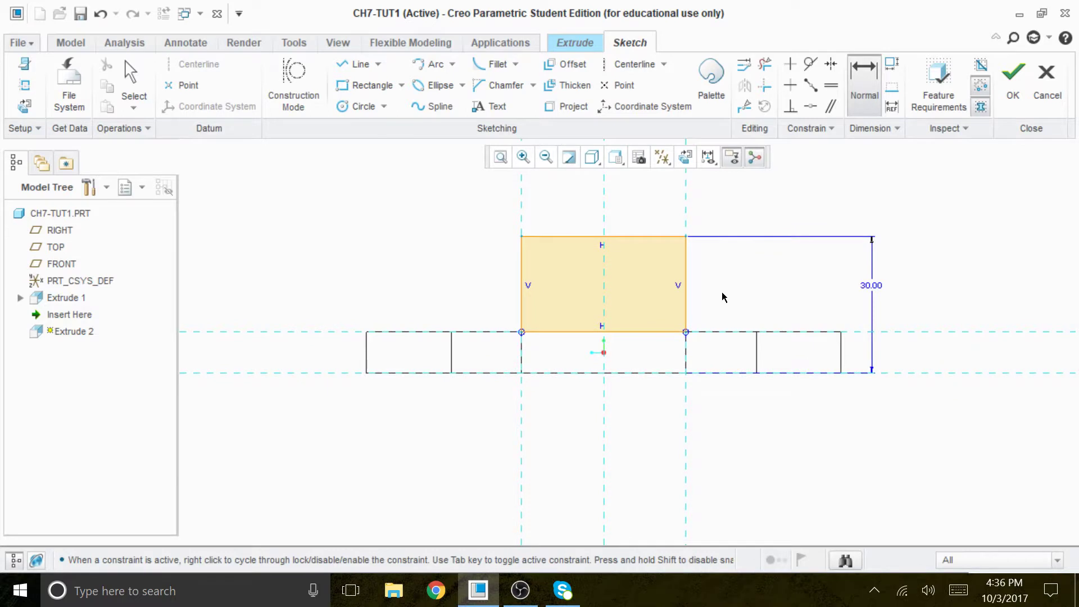
{"action": "left_click", "coordinate": [431, 64]}
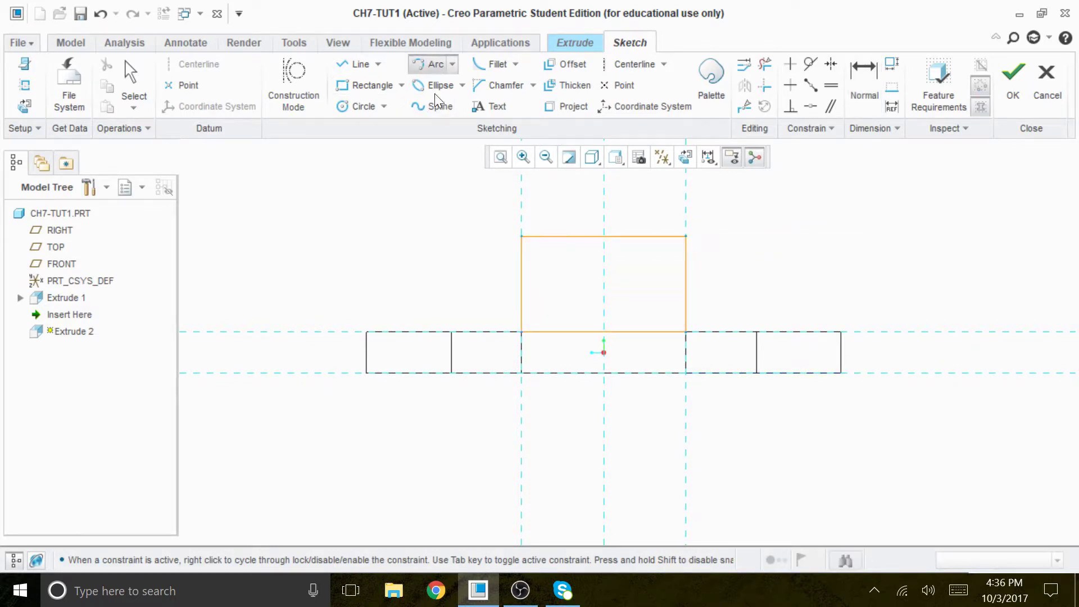
{"action": "left_click", "coordinate": [521, 237]}
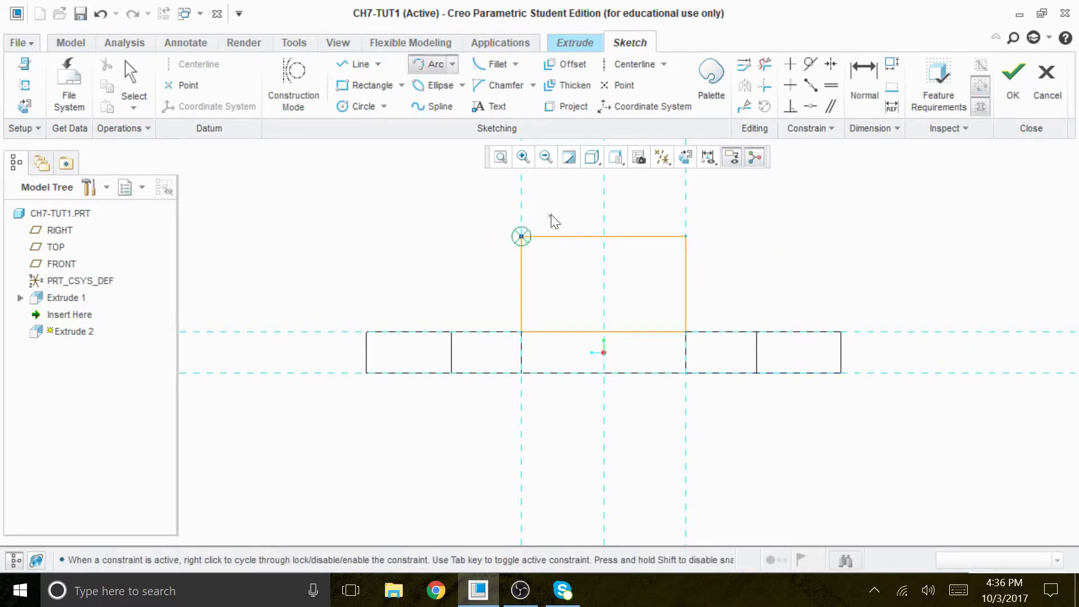
{"action": "left_click", "coordinate": [686, 237]}
{"action": "left_click", "coordinate": [686, 220]}
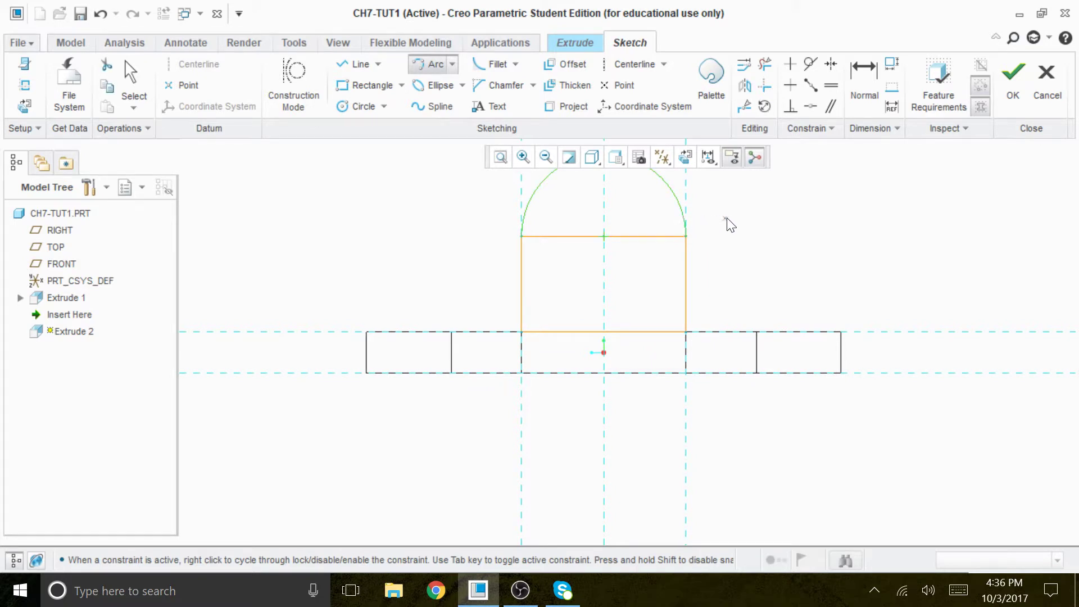
{"action": "middle_click", "coordinate": [805, 245]}
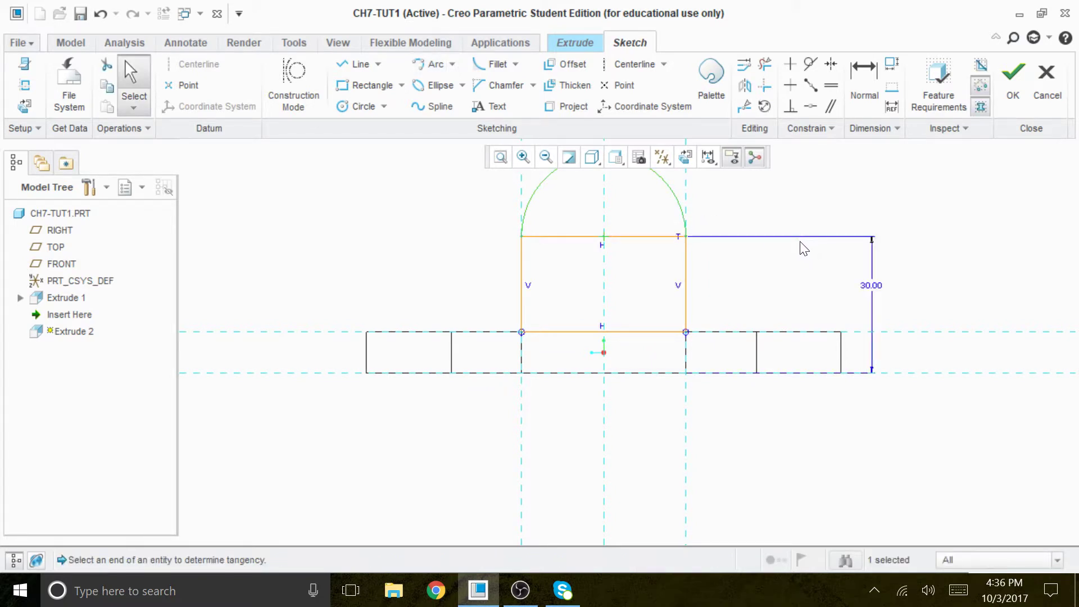
- Trim away the rectangle's top line beneath the arc to leave one round-topped outline
{"action": "scroll", "coordinate": [596, 411], "scroll_direction": "down", "scroll_amount": 4}
{"action": "scroll", "coordinate": [614, 309], "scroll_direction": "up", "scroll_amount": 3}
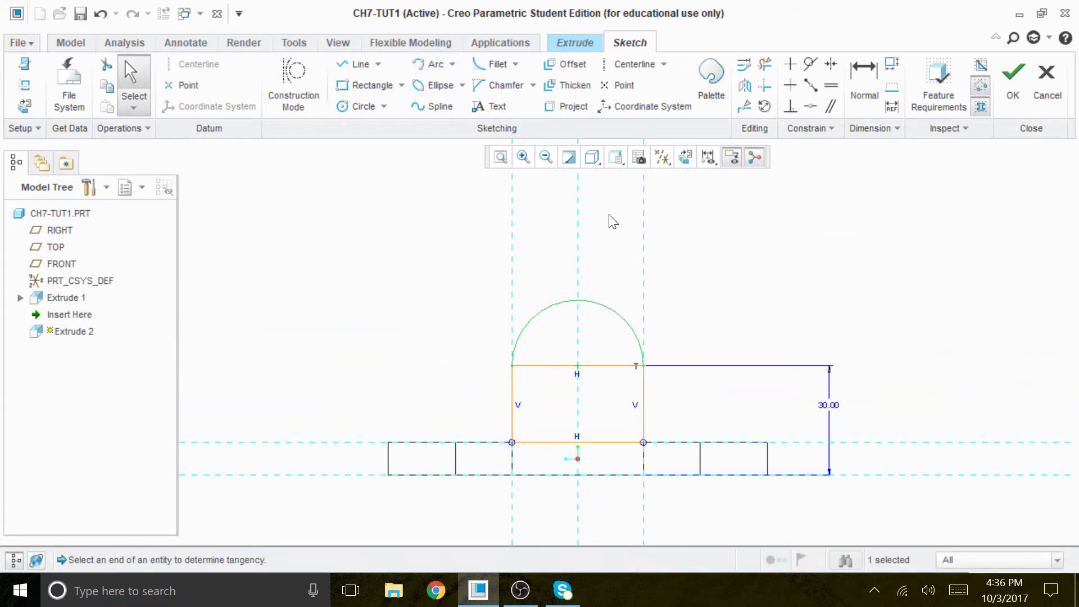
{"action": "left_click", "coordinate": [762, 67]}
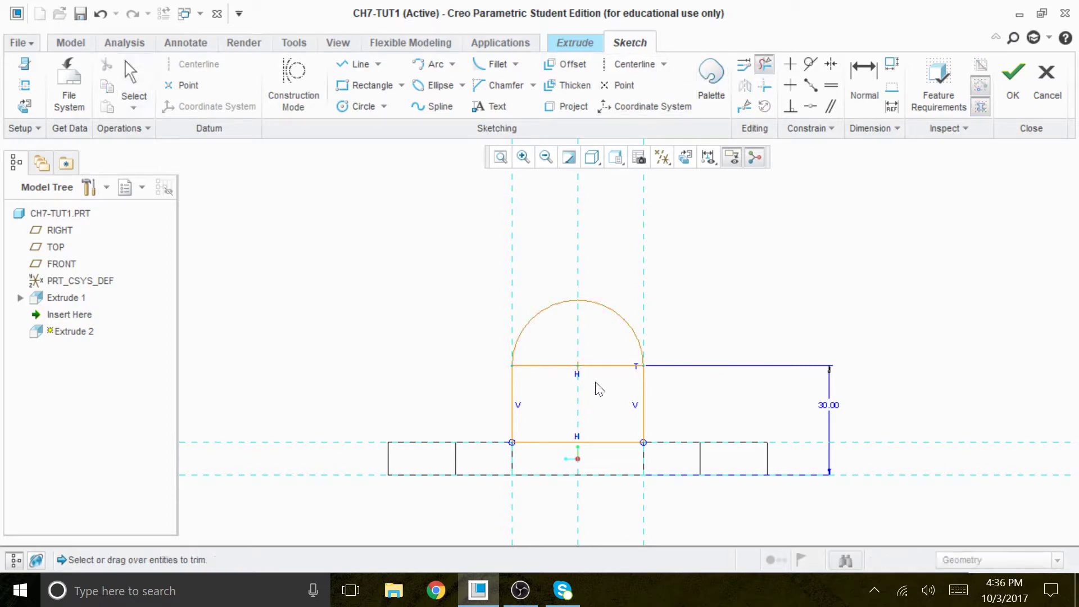
{"action": "left_click", "coordinate": [541, 365]}
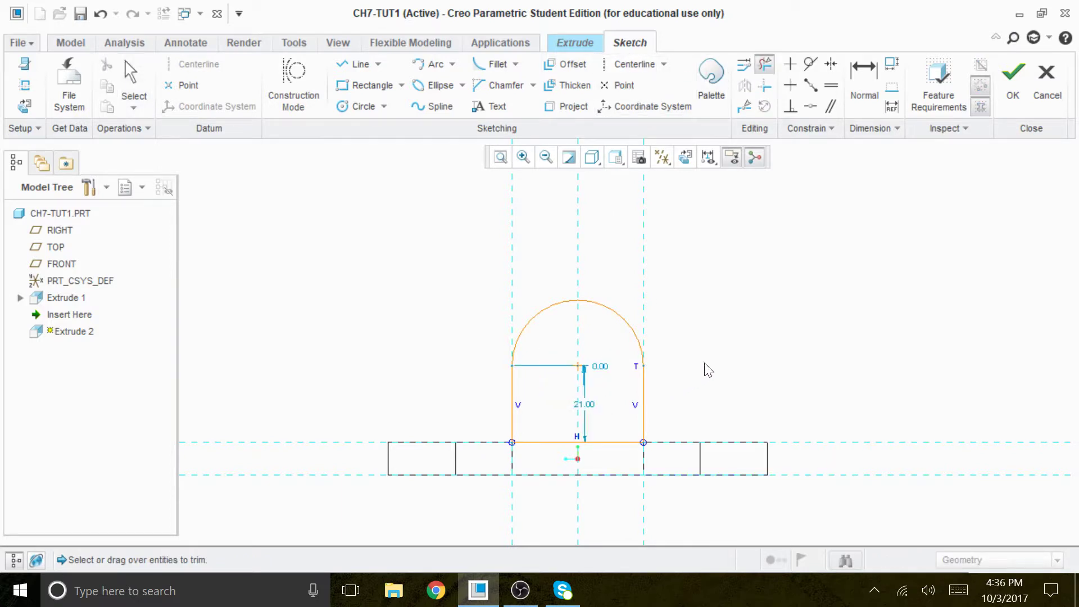
- Dimension the height from the plate's bottom edge to the arc's center as 30
{"action": "left_click", "coordinate": [866, 64]}
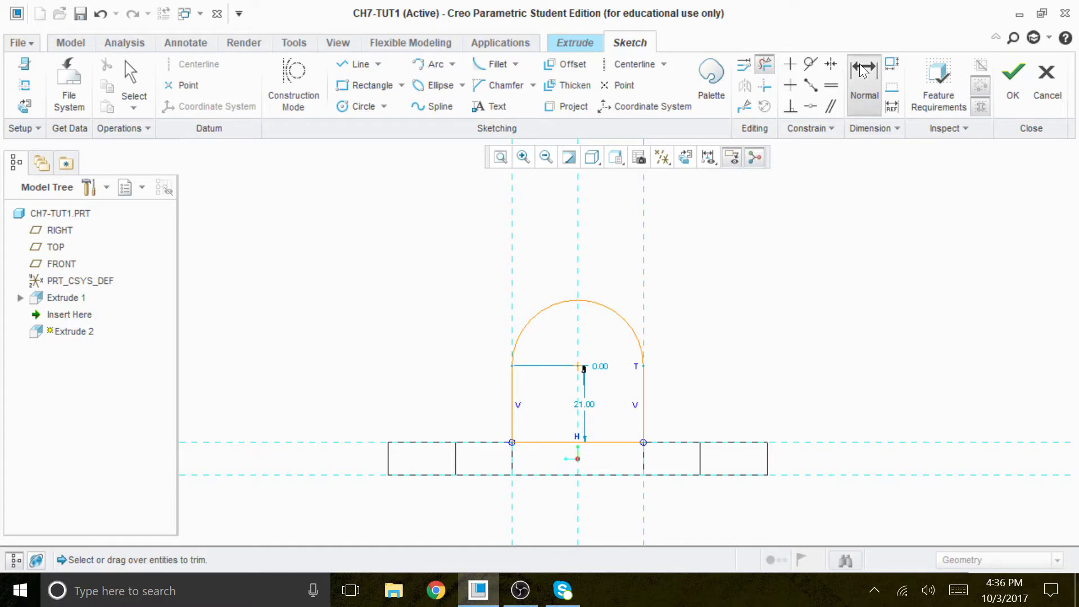
{"action": "left_click", "coordinate": [579, 367]}
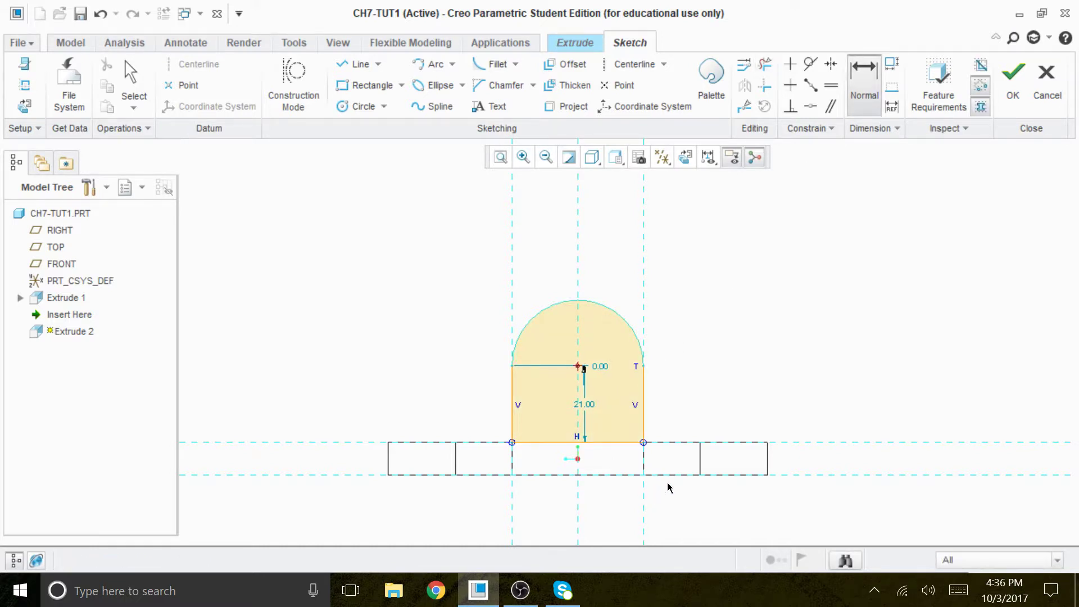
{"action": "middle_click", "coordinate": [831, 381]}
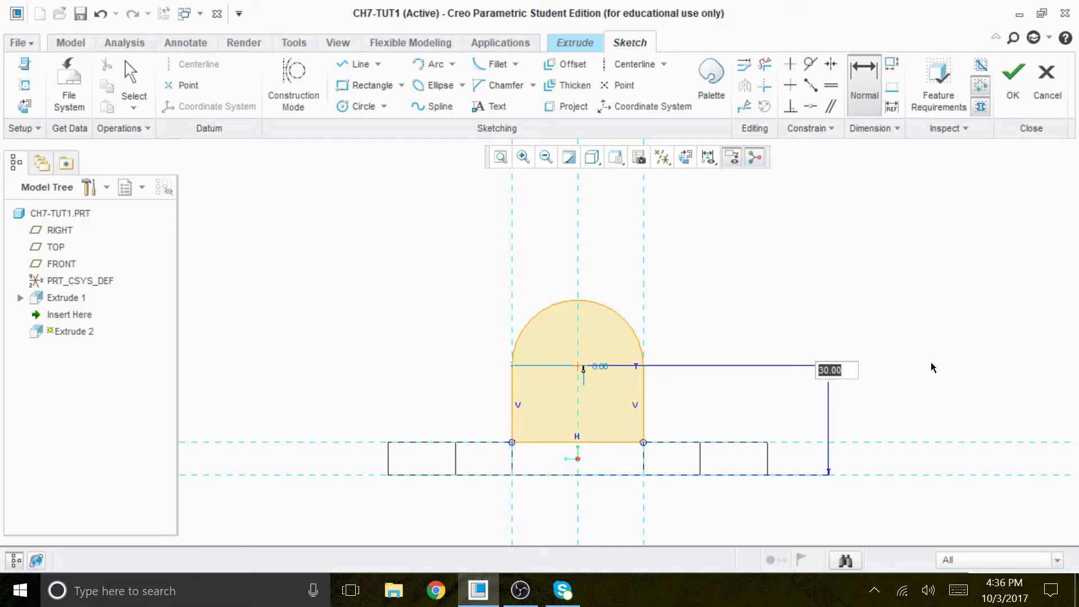
{"action": "key", "text": "Return"}
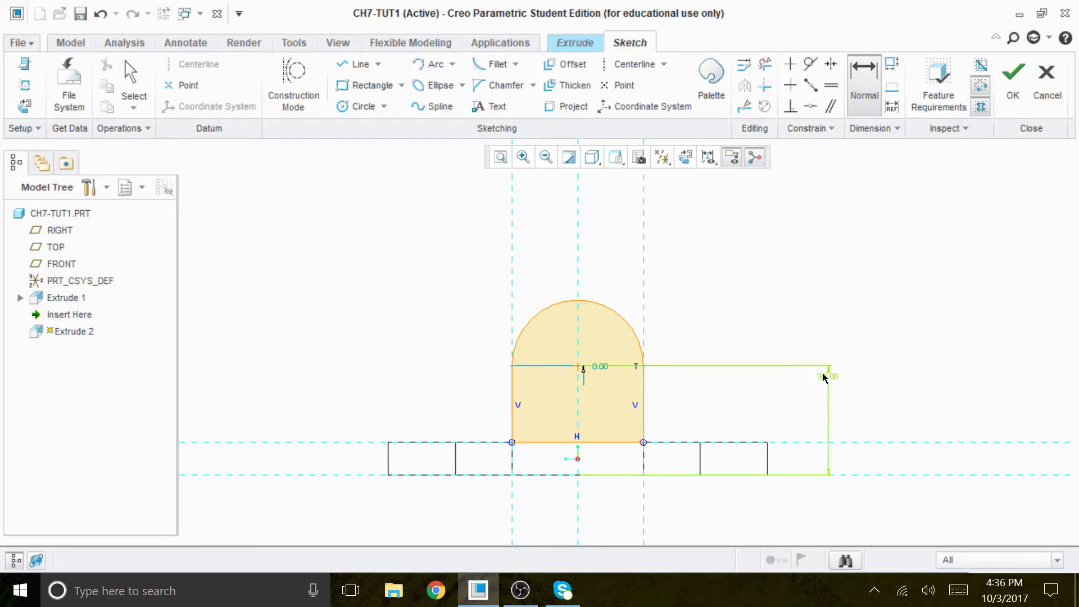
{"action": "key", "text": "ctrl+d"}
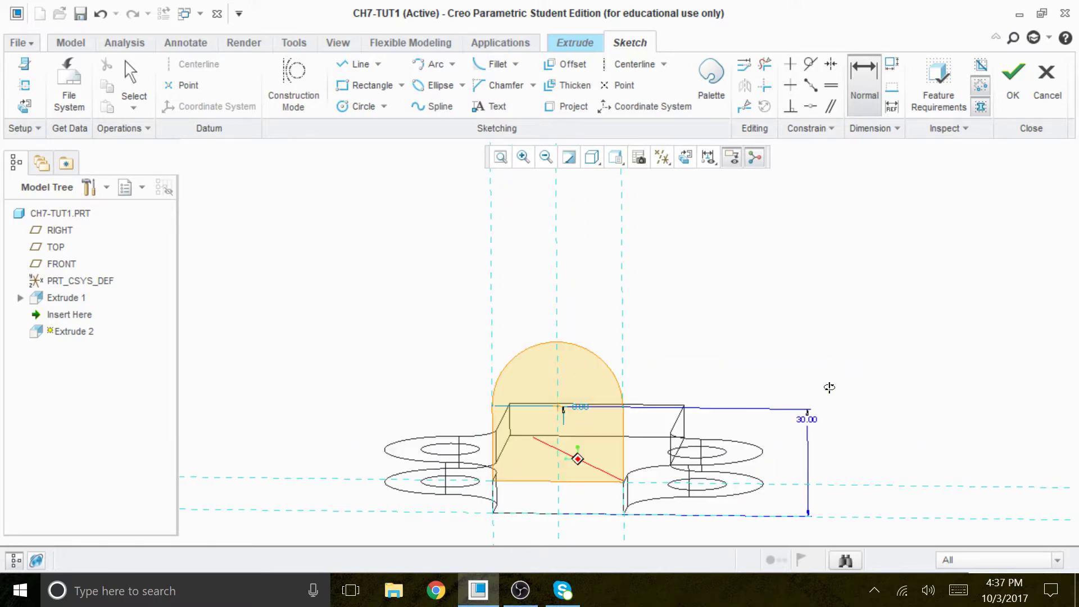
{"action": "left_click", "coordinate": [687, 158]}
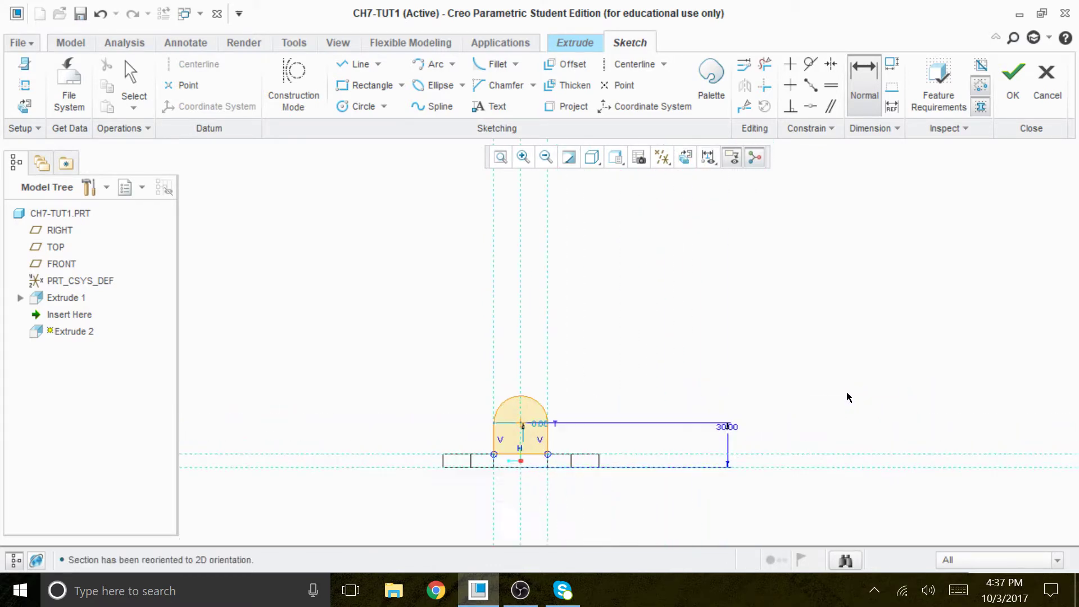
{"action": "left_click", "coordinate": [524, 158]}
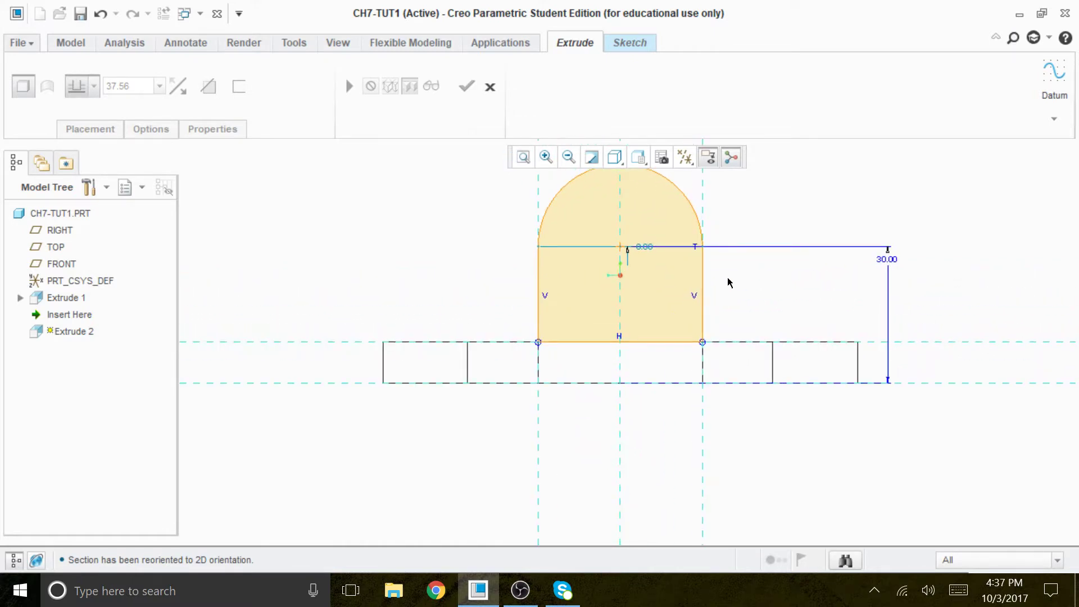
{"action": "scroll", "coordinate": [729, 284], "scroll_direction": "down", "scroll_amount": 1}
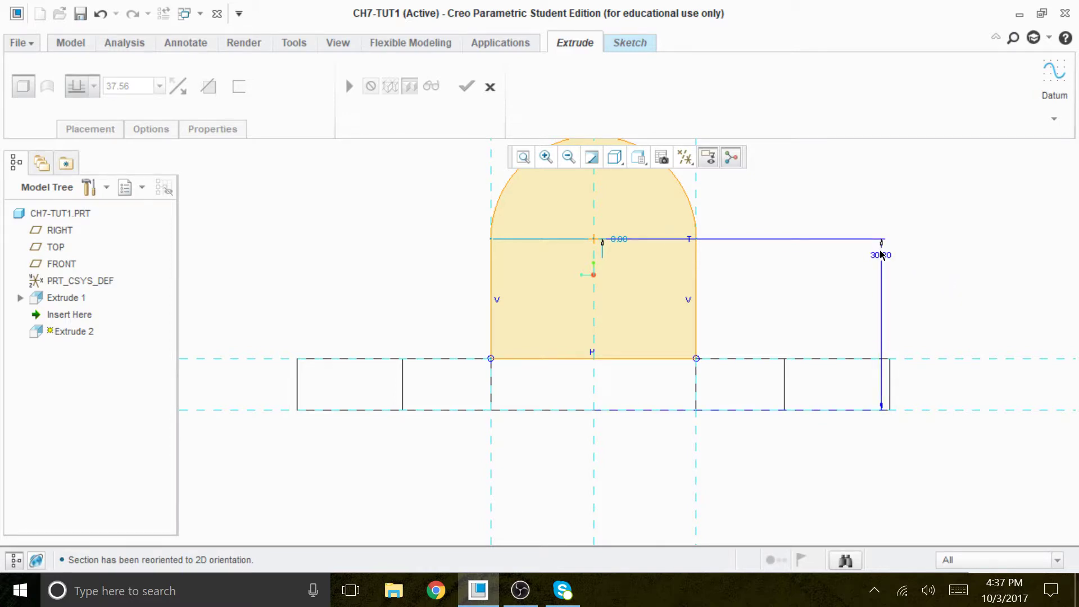
- Constrain the arc tangent to the outline's left vertical side and move the 30 height dimension farther from the plate
{"action": "middle_click_drag", "start_coordinate": [884, 263], "coordinate": [865, 258]}
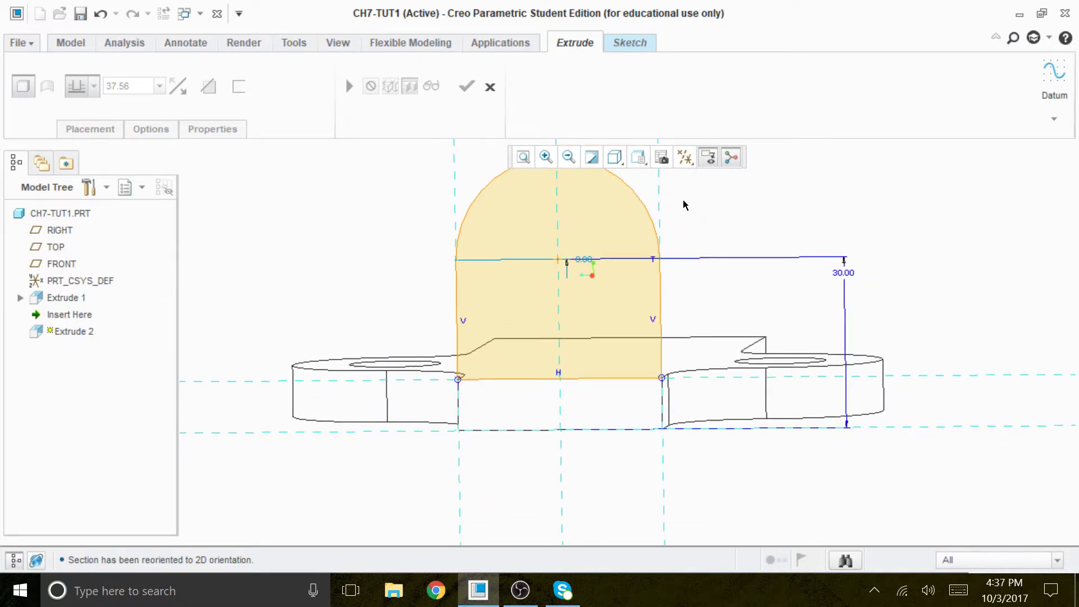
{"action": "scroll", "coordinate": [652, 183], "scroll_direction": "up", "scroll_amount": 5}
{"action": "scroll", "coordinate": [687, 189], "scroll_direction": "down", "scroll_amount": 2}
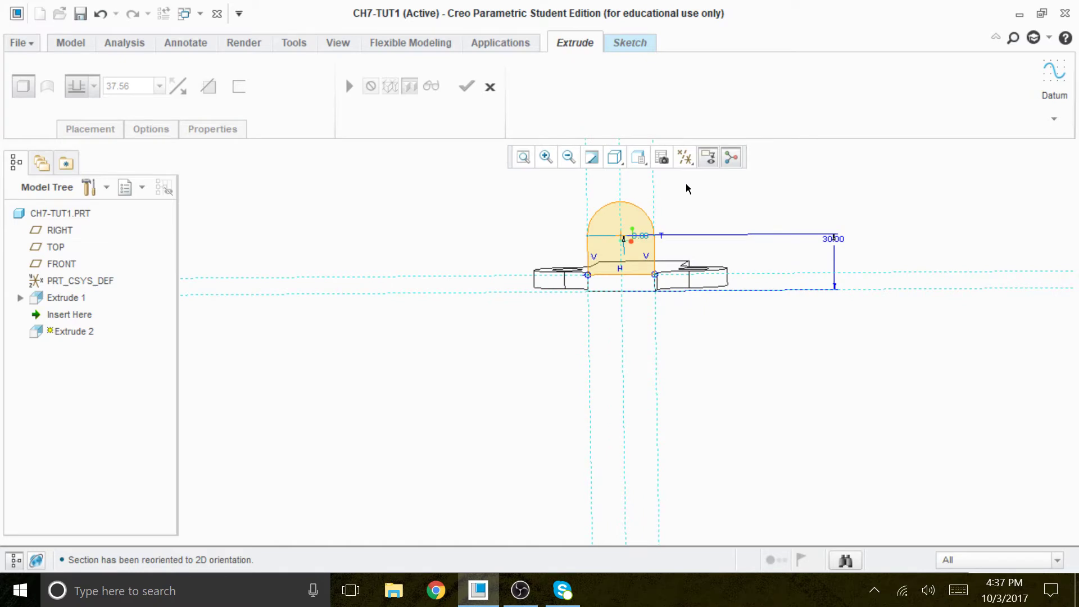
{"action": "left_click", "coordinate": [632, 42]}
{"action": "left_click", "coordinate": [686, 157]}
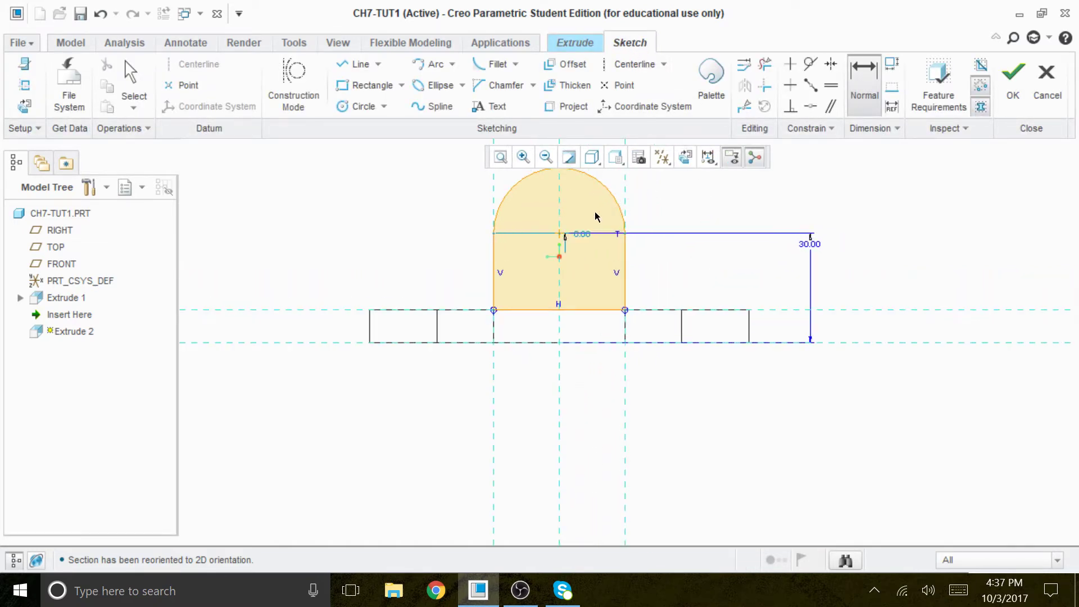
{"action": "scroll", "coordinate": [596, 217], "scroll_direction": "down", "scroll_amount": 2}
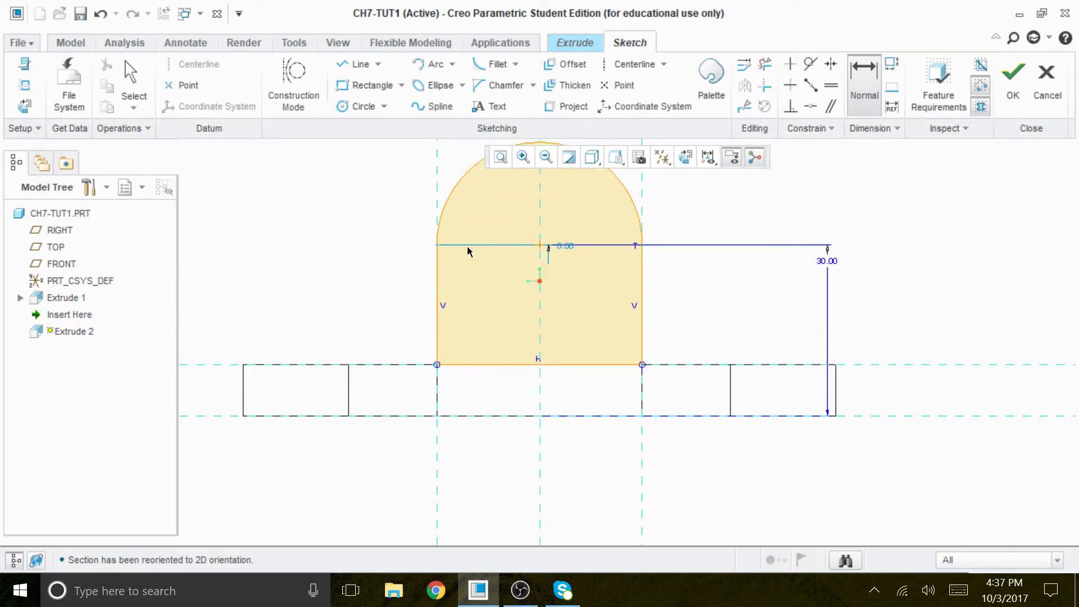
{"action": "left_click", "coordinate": [809, 63]}
{"action": "left_click", "coordinate": [440, 280]}
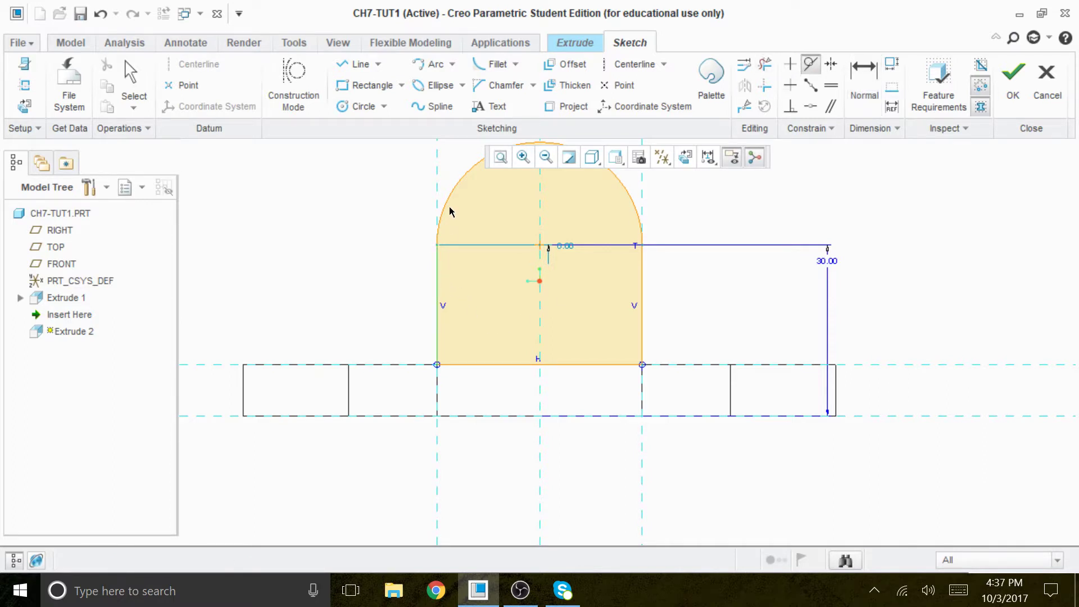
{"action": "left_click", "coordinate": [446, 204]}
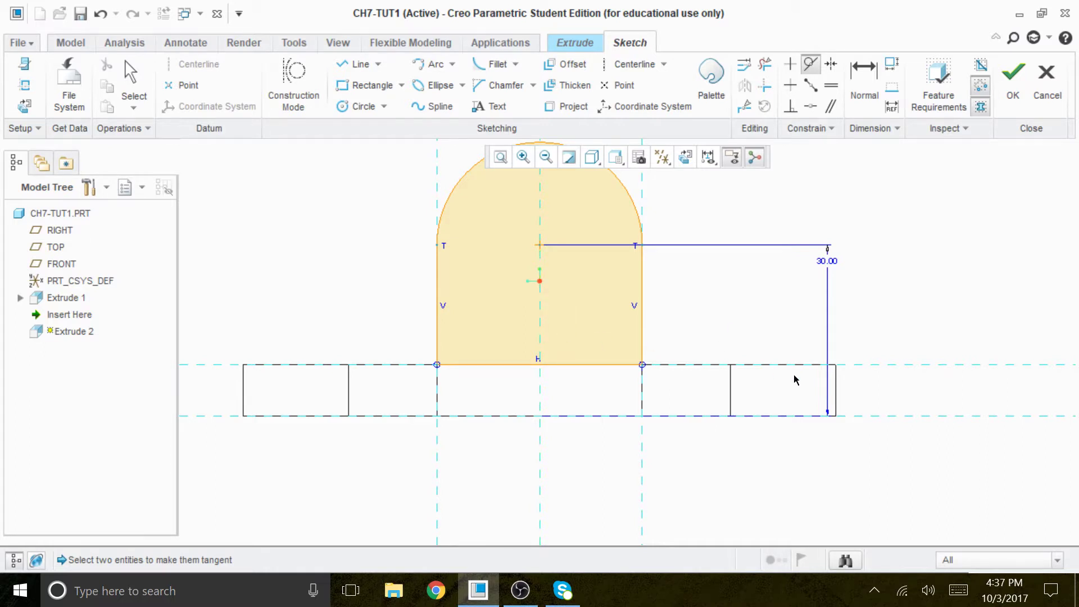
{"action": "middle_click", "coordinate": [690, 307]}
{"action": "left_click_drag", "start_coordinate": [826, 261], "coordinate": [885, 310]}
- Try to dimension the radius of the arc on top of the outline
{"action": "scroll", "coordinate": [602, 306], "scroll_direction": "down", "scroll_amount": 5}
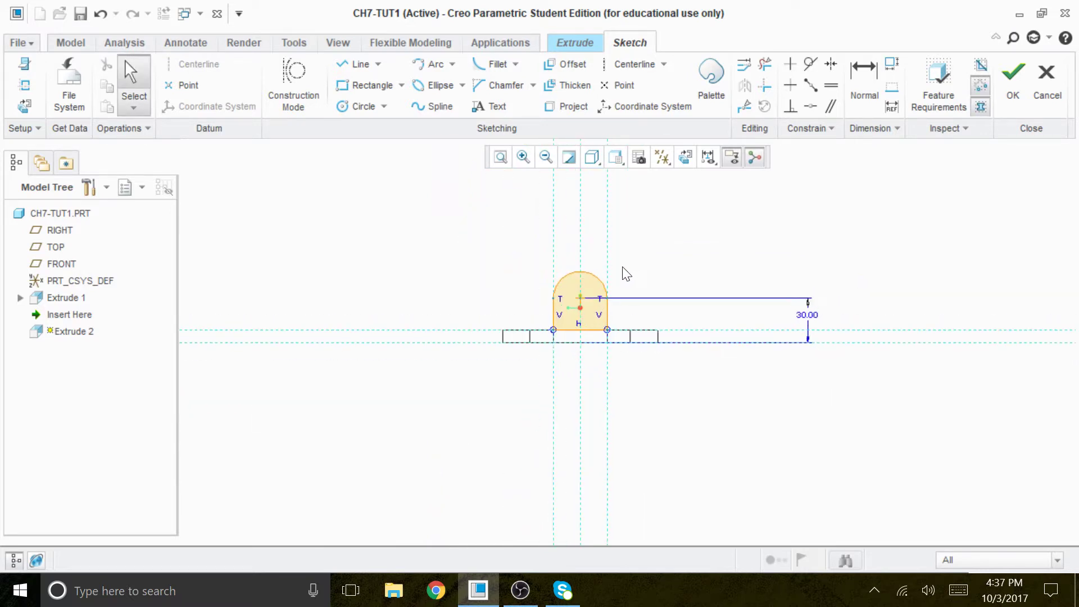
{"action": "scroll", "coordinate": [605, 278], "scroll_direction": "up", "scroll_amount": 5}
{"action": "left_click", "coordinate": [862, 79]}
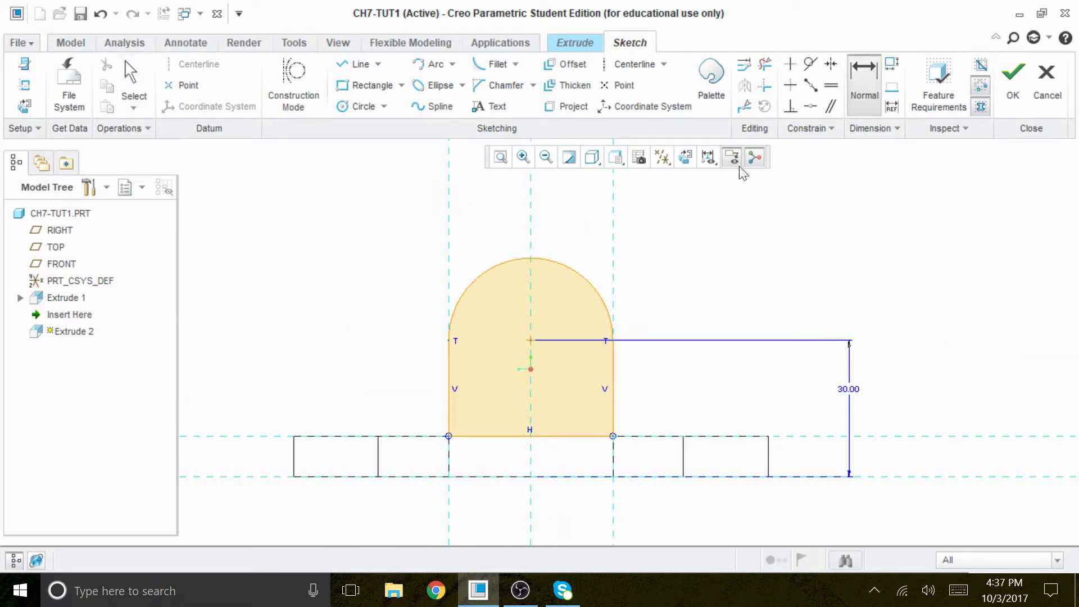
{"action": "middle_click", "coordinate": [622, 249]}
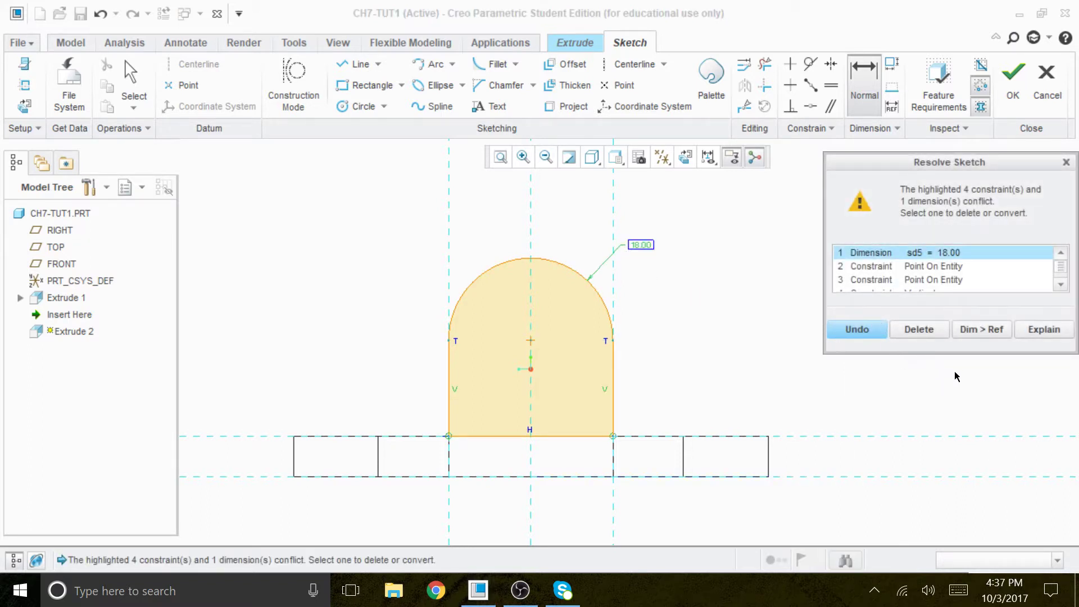
{"action": "left_click", "coordinate": [856, 327]}
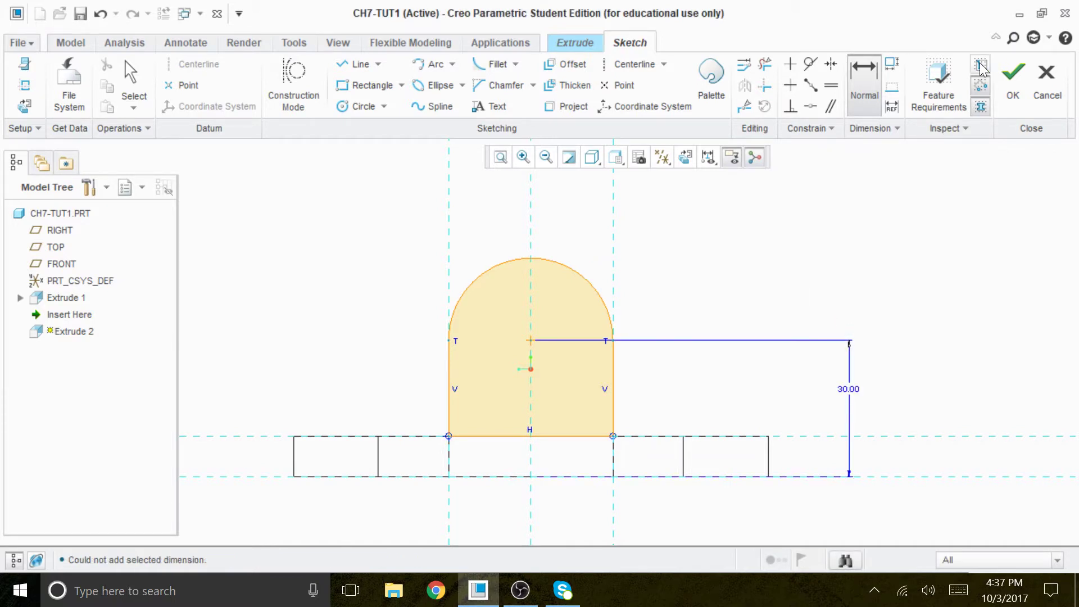
- Finish the section sketch and switch the model to shaded display to check the extrusion preview at an angle
{"action": "left_click", "coordinate": [1011, 79]}
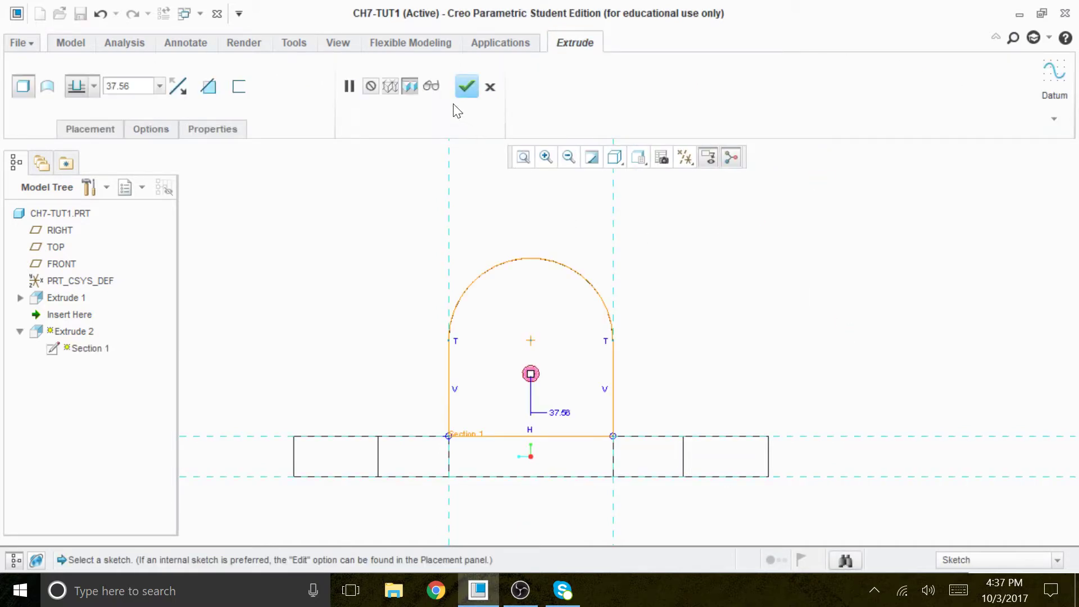
{"action": "left_click", "coordinate": [618, 162]}
{"action": "left_click", "coordinate": [518, 216]}
{"action": "middle_click_drag", "start_coordinate": [708, 342], "coordinate": [742, 386]}
{"action": "left_click", "coordinate": [770, 410]}
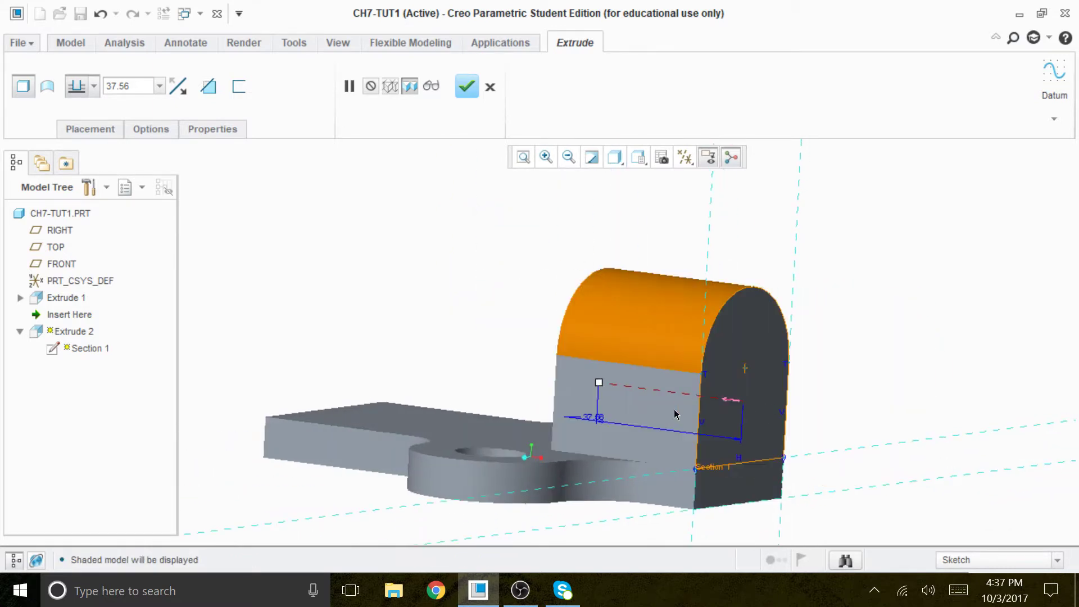
- Reopen the extrusion's section sketch and draw a circle about 14 in diameter at the arc's center
{"action": "left_click", "coordinate": [100, 130]}
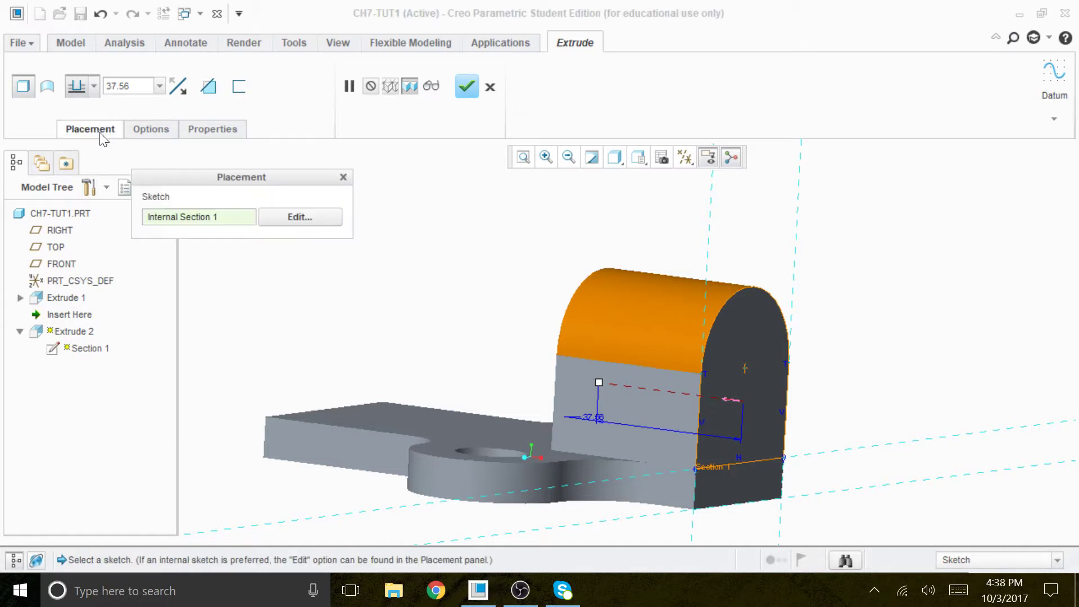
{"action": "left_click", "coordinate": [284, 217]}
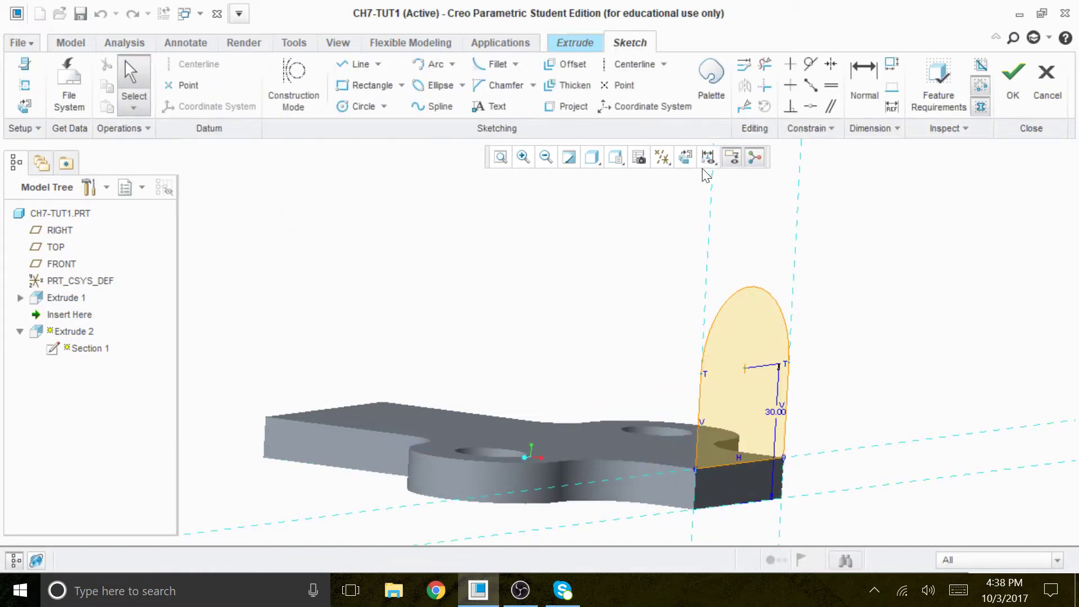
{"action": "left_click", "coordinate": [684, 158]}
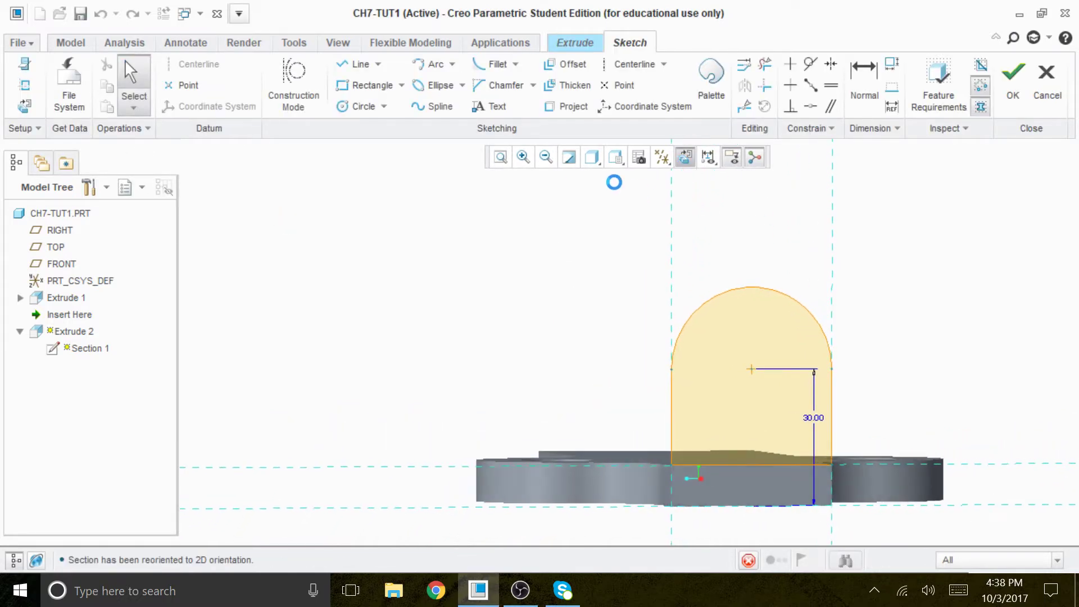
{"action": "left_click", "coordinate": [360, 107]}
{"action": "left_click", "coordinate": [745, 369]}
{"action": "left_click", "coordinate": [775, 377]}
{"action": "middle_click", "coordinate": [907, 350]}
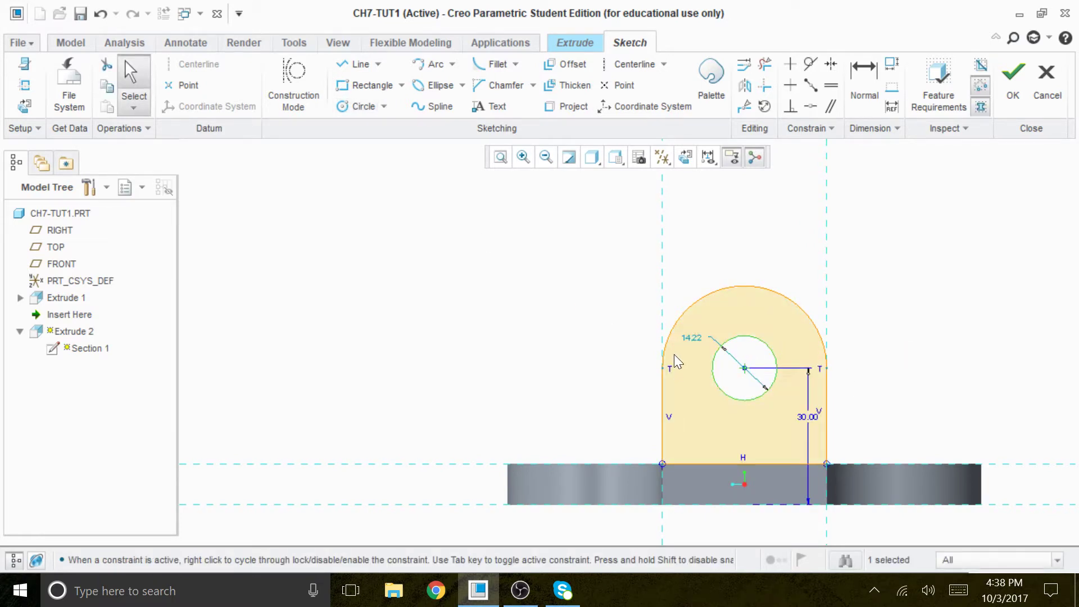
- Set the circle's diameter to 16 and finish the section sketch
{"action": "double_click", "coordinate": [689, 337]}
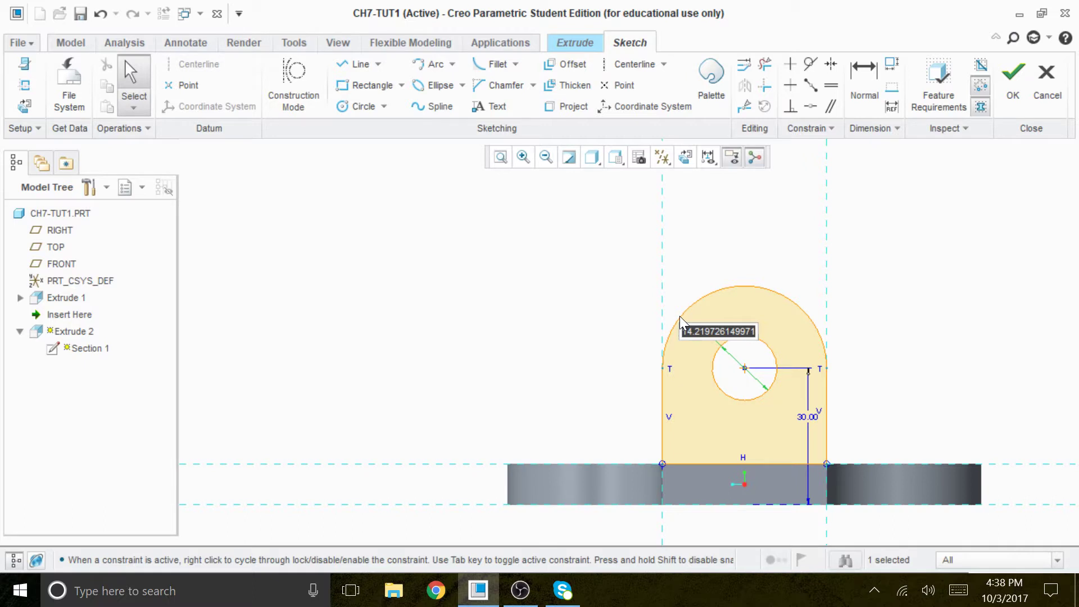
{"action": "type", "text": "16"}
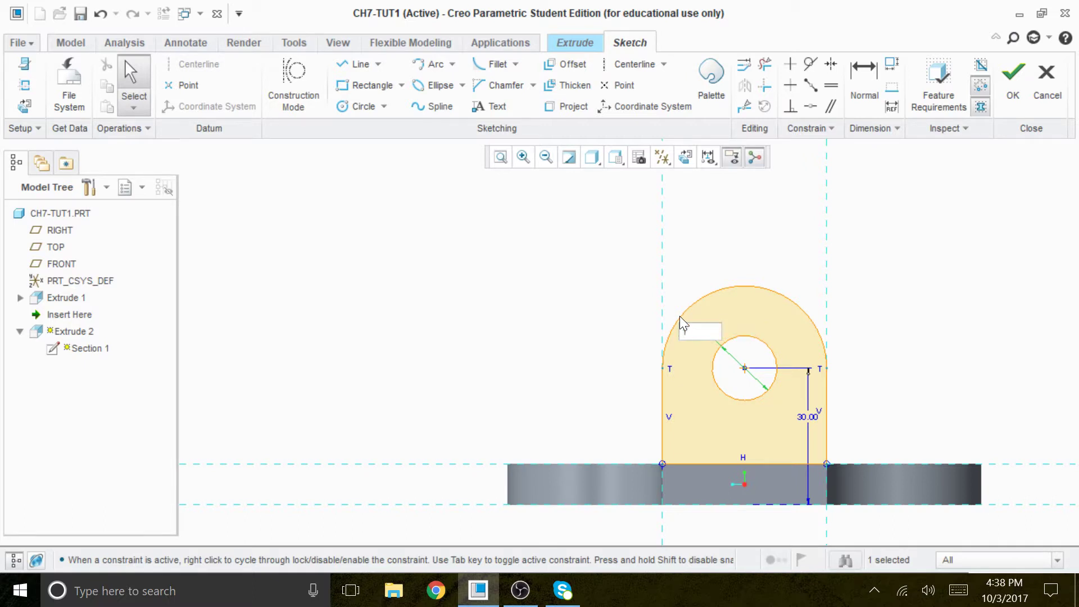
{"action": "key", "text": "Return"}
{"action": "left_click", "coordinate": [916, 341]}
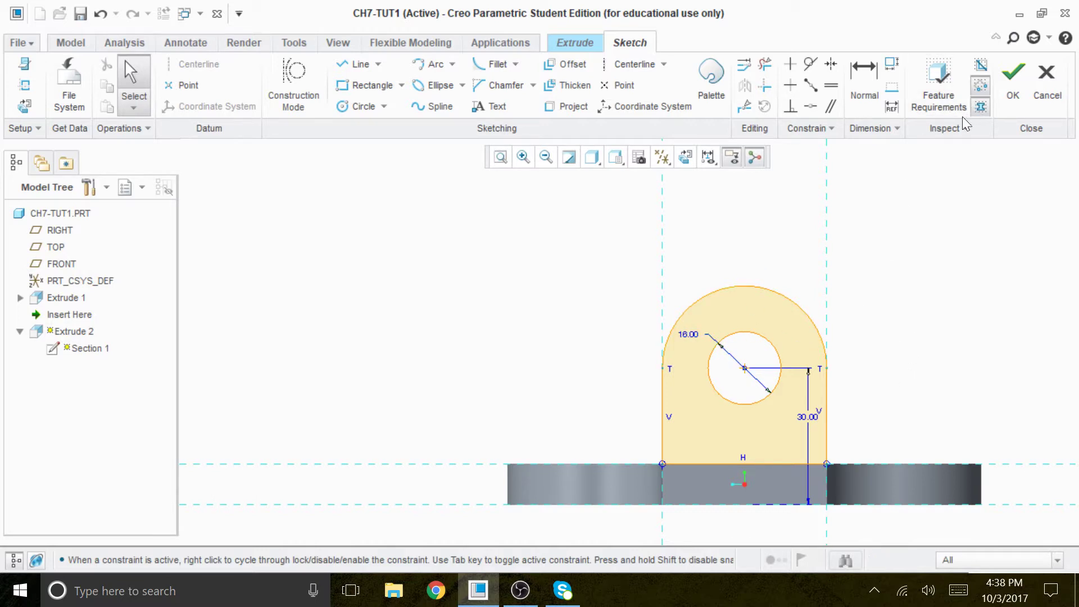
{"action": "left_click", "coordinate": [1012, 79]}
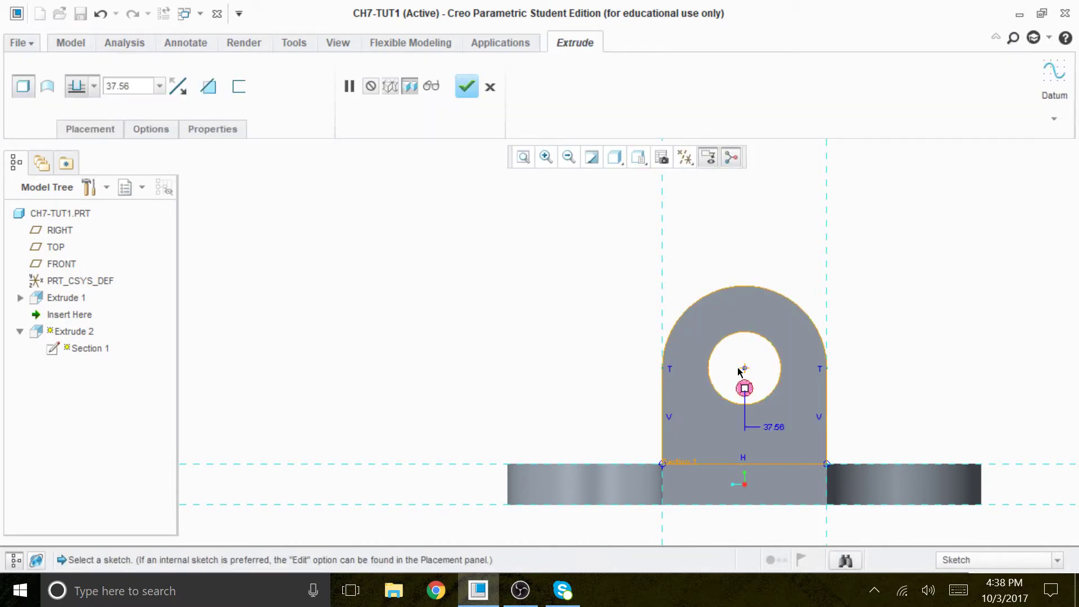
- Set the upright's extrusion depth to 9 and complete the feature
{"action": "double_click", "coordinate": [803, 433]}
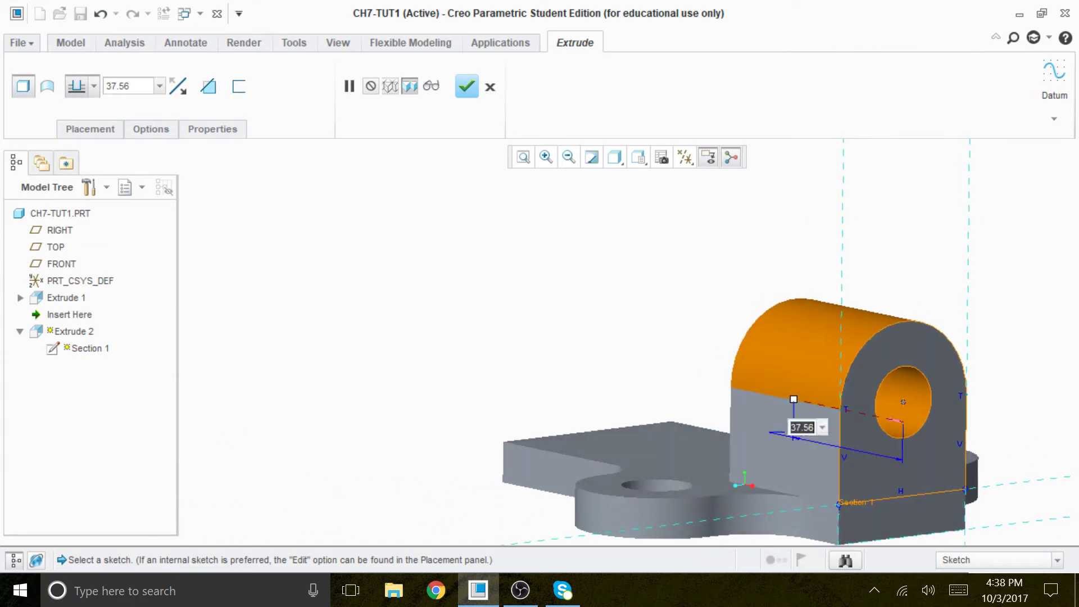
{"action": "type", "text": "9"}
{"action": "key", "text": "Return"}
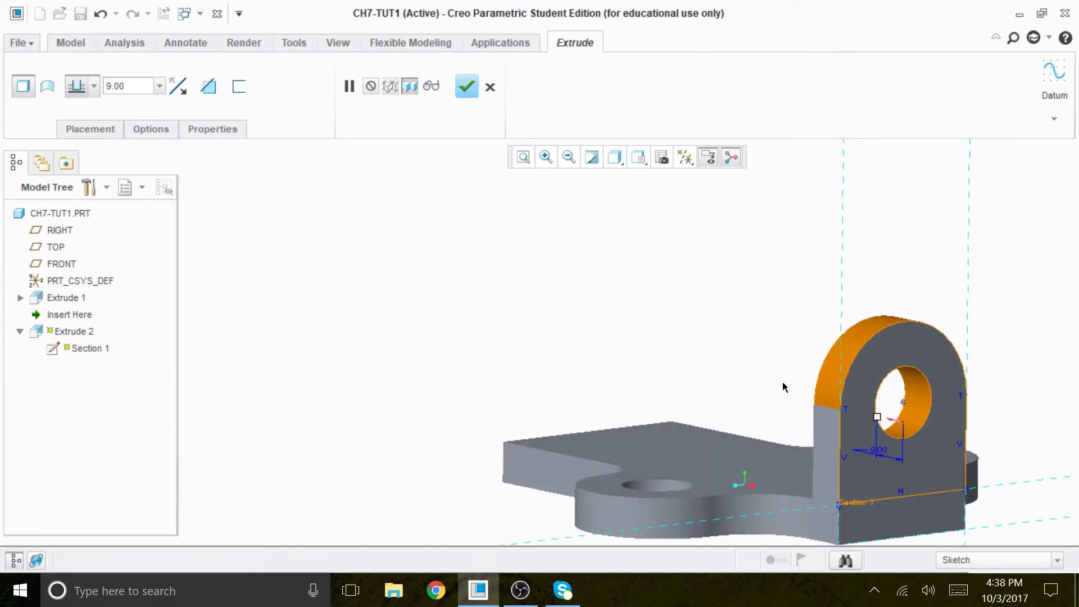
{"action": "left_click", "coordinate": [467, 86]}
{"action": "scroll", "coordinate": [542, 253], "scroll_direction": "down", "scroll_amount": 2}
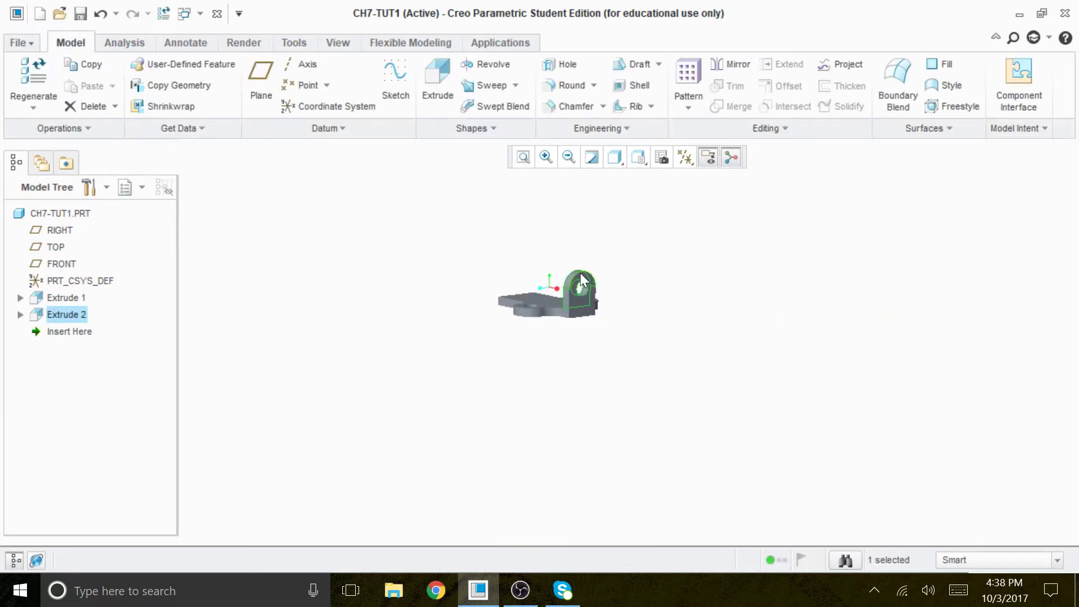
{"action": "scroll", "coordinate": [579, 272], "scroll_direction": "up", "scroll_amount": 4}
{"action": "left_click", "coordinate": [638, 433]}
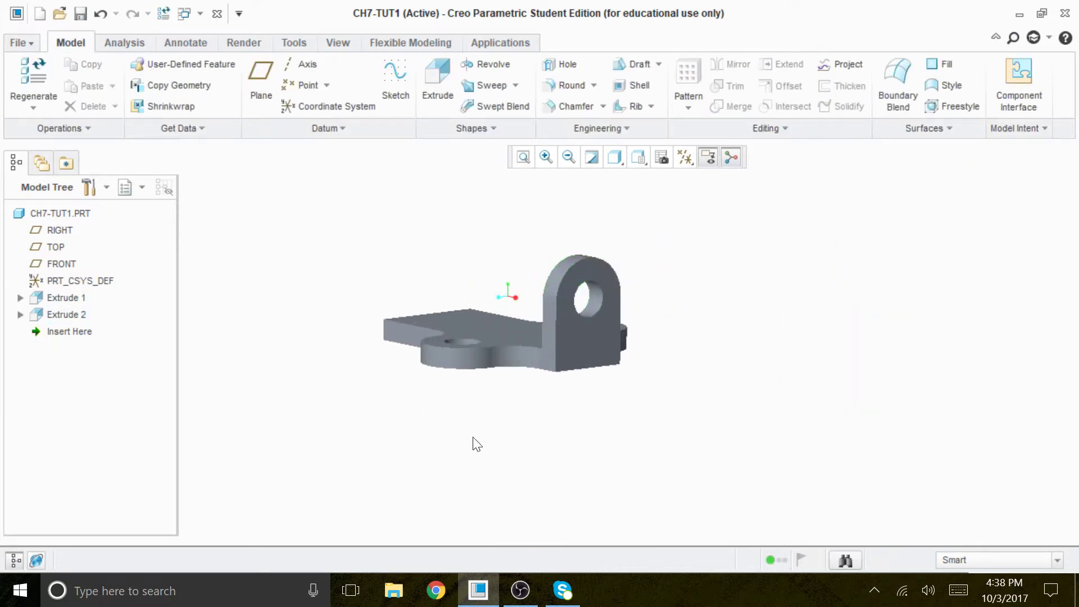
{"action": "middle_click_drag", "start_coordinate": [600, 404], "coordinate": [638, 424]}
{"action": "scroll", "coordinate": [436, 341], "scroll_direction": "up", "scroll_amount": 2}
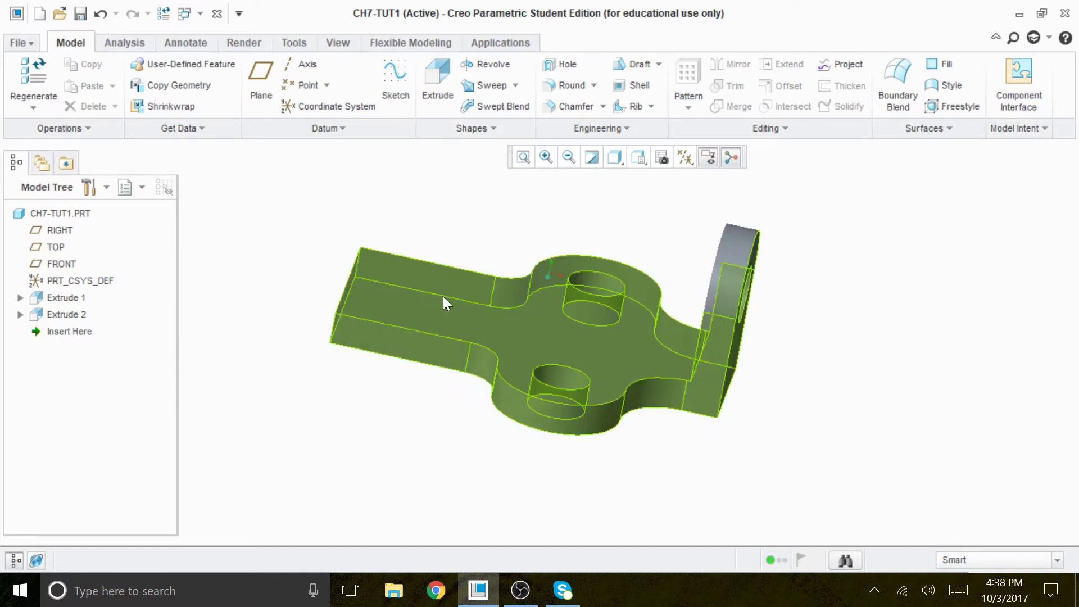
{"action": "mouse_move", "coordinate": [667, 457]}
{"action": "middle_mouse_down"}
{"action": "mouse_move", "coordinate": [686, 428]}
{"action": "mouse_move", "coordinate": [672, 444]}
{"action": "middle_mouse_up"}
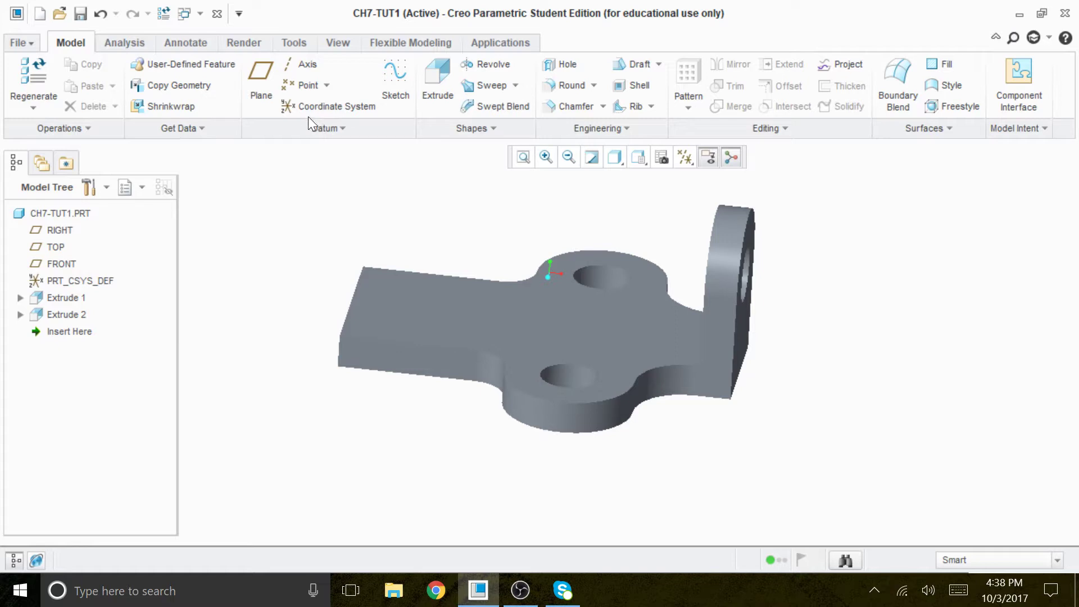
{"action": "scroll", "coordinate": [301, 103], "scroll_direction": "down", "scroll_amount": 7}
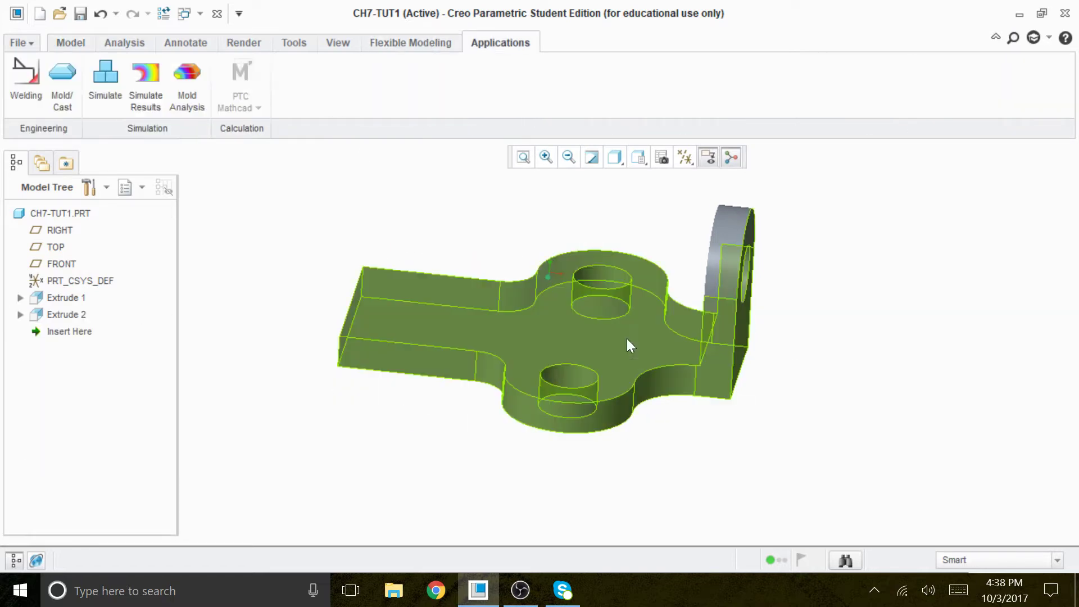
{"action": "left_click", "coordinate": [58, 313]}
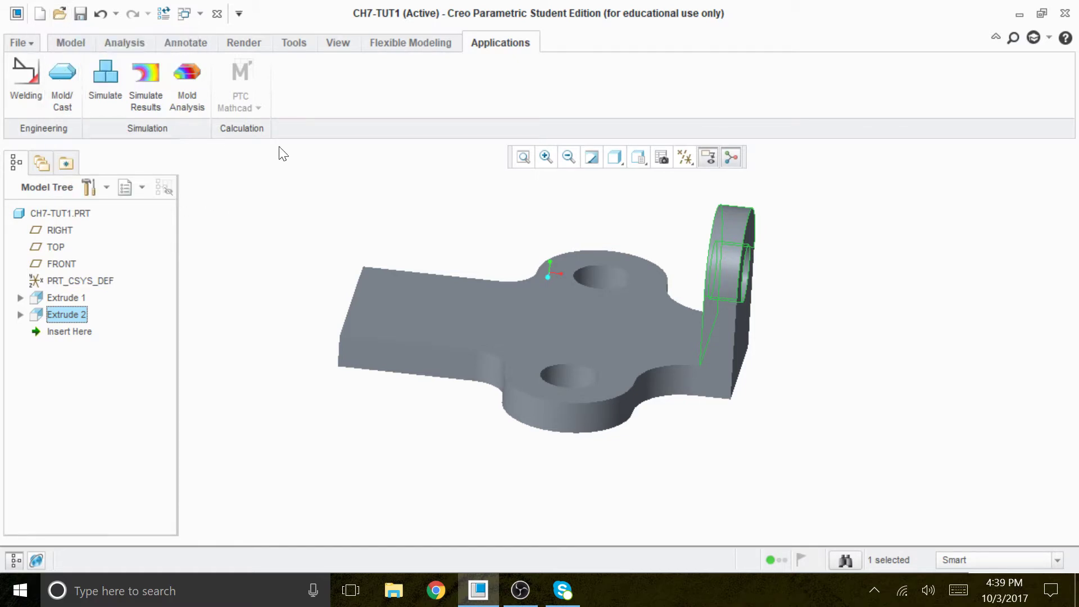
{"action": "left_click", "coordinate": [73, 43]}
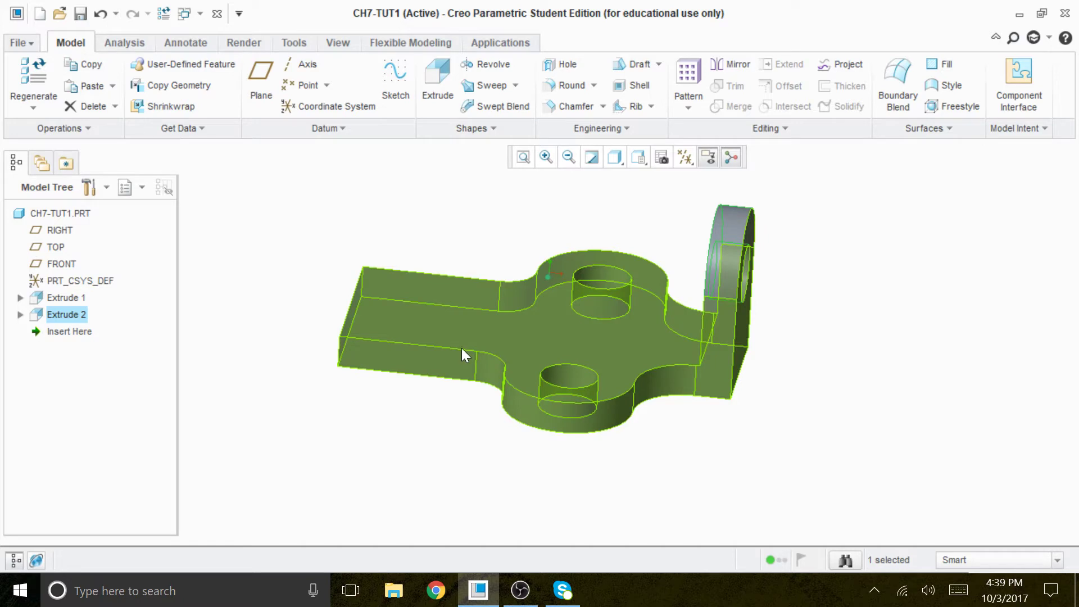
- Return to the default view, turn on the display of datum planes and select the base plate extrusion
{"action": "key", "text": "ctrl+d"}
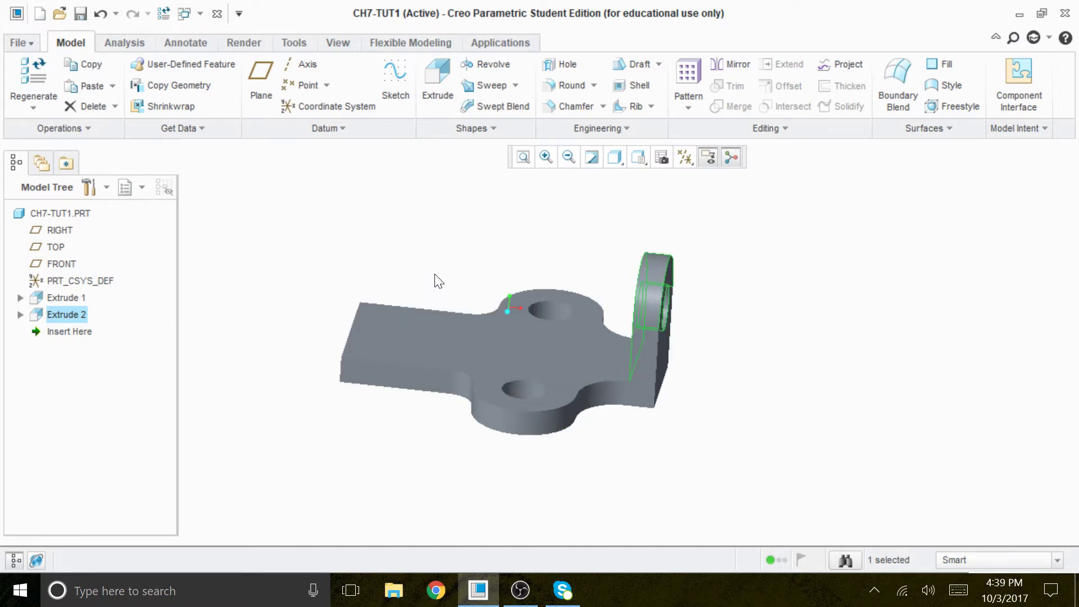
{"action": "left_click", "coordinate": [692, 151]}
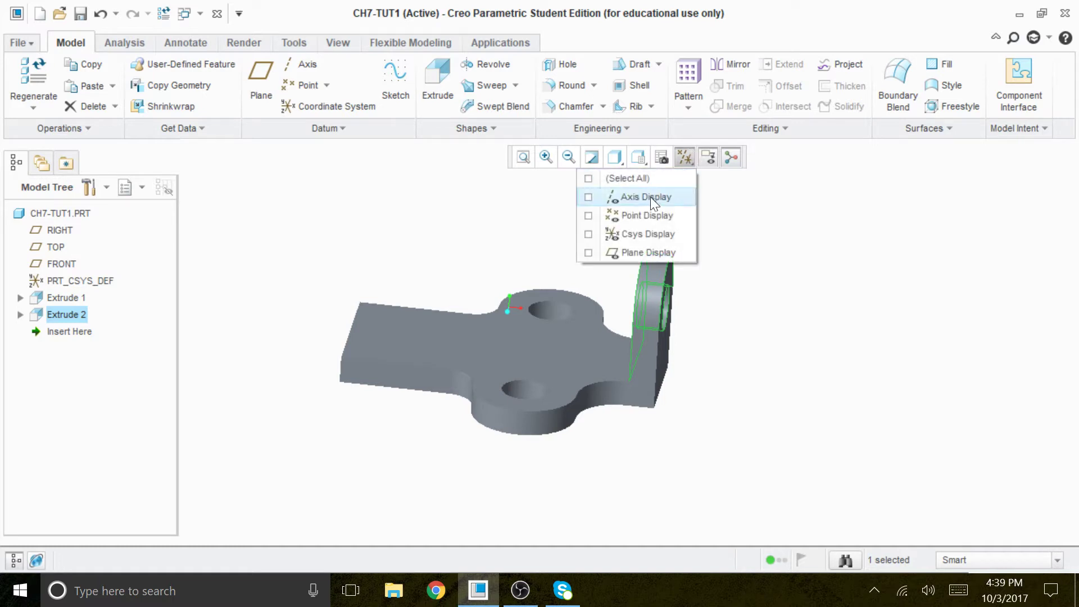
{"action": "left_click", "coordinate": [636, 253]}
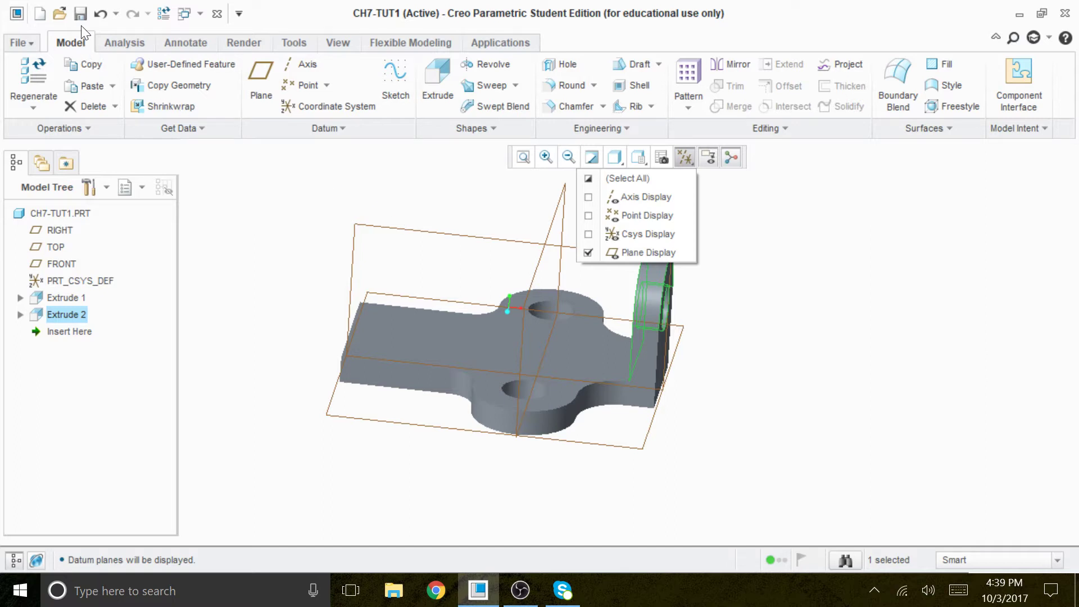
{"action": "left_click", "coordinate": [88, 83]}
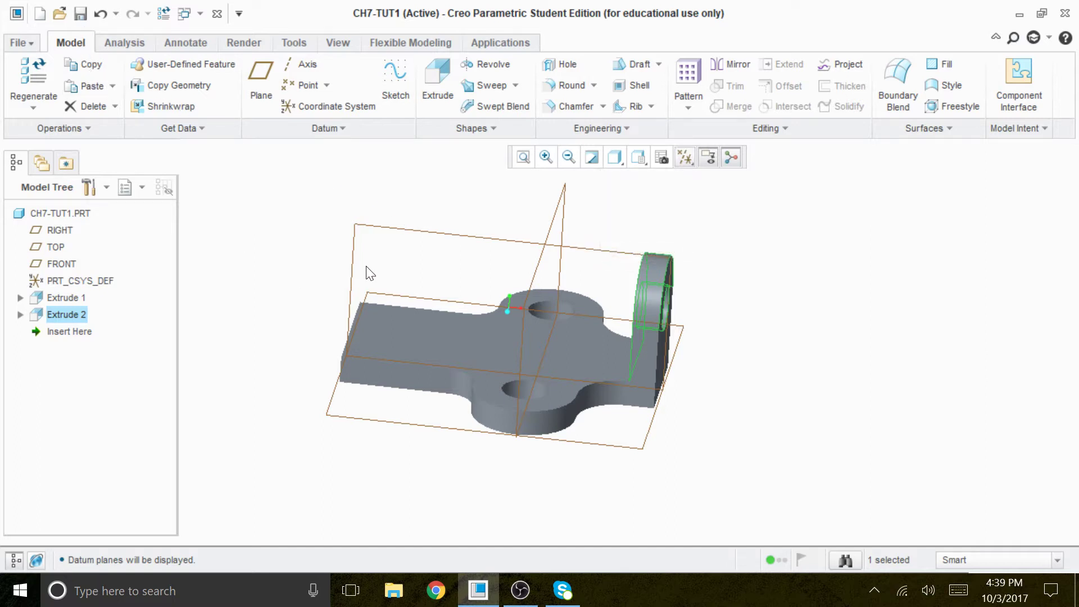
{"action": "left_click", "coordinate": [478, 271]}
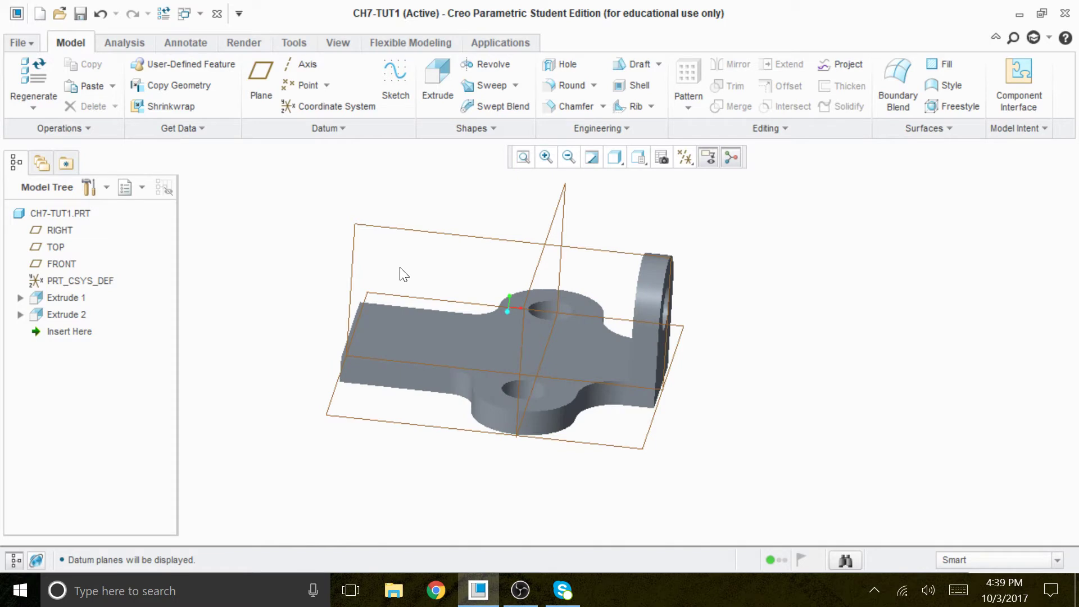
{"action": "left_click", "coordinate": [393, 360]}
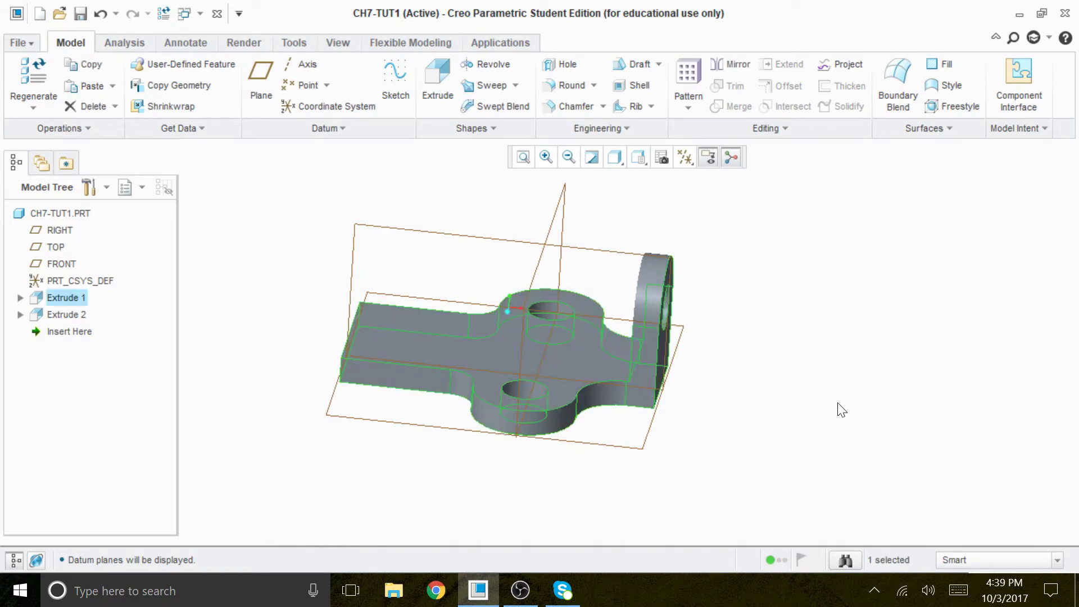
- Deselect the base plate extrusion and hide the datum planes
{"action": "scroll", "coordinate": [267, 415], "scroll_direction": "up", "scroll_amount": 2}
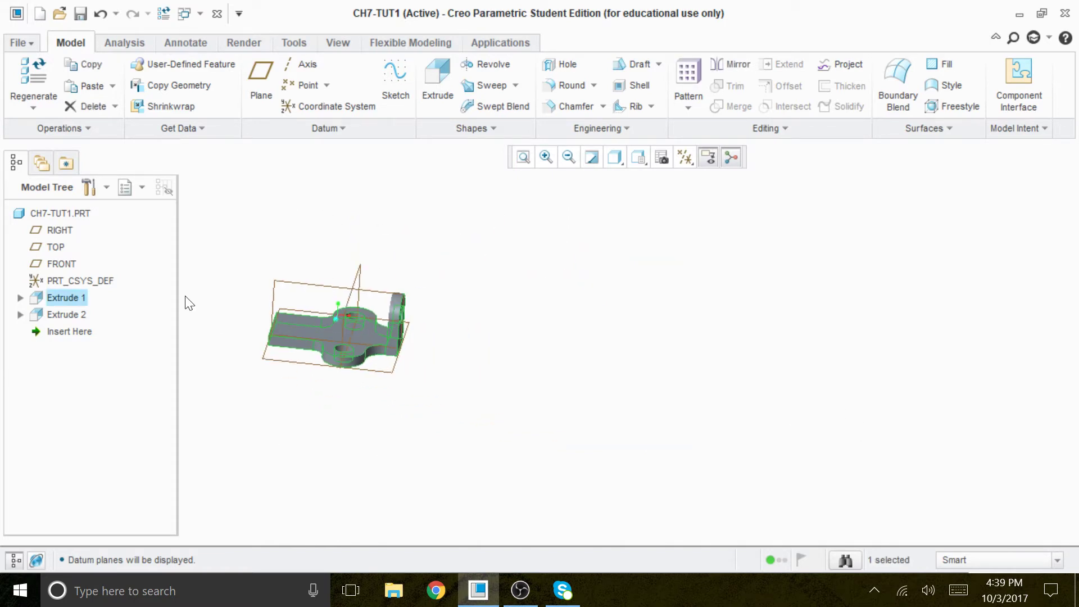
{"action": "scroll", "coordinate": [277, 374], "scroll_direction": "down", "scroll_amount": 4}
{"action": "left_click", "coordinate": [289, 445]}
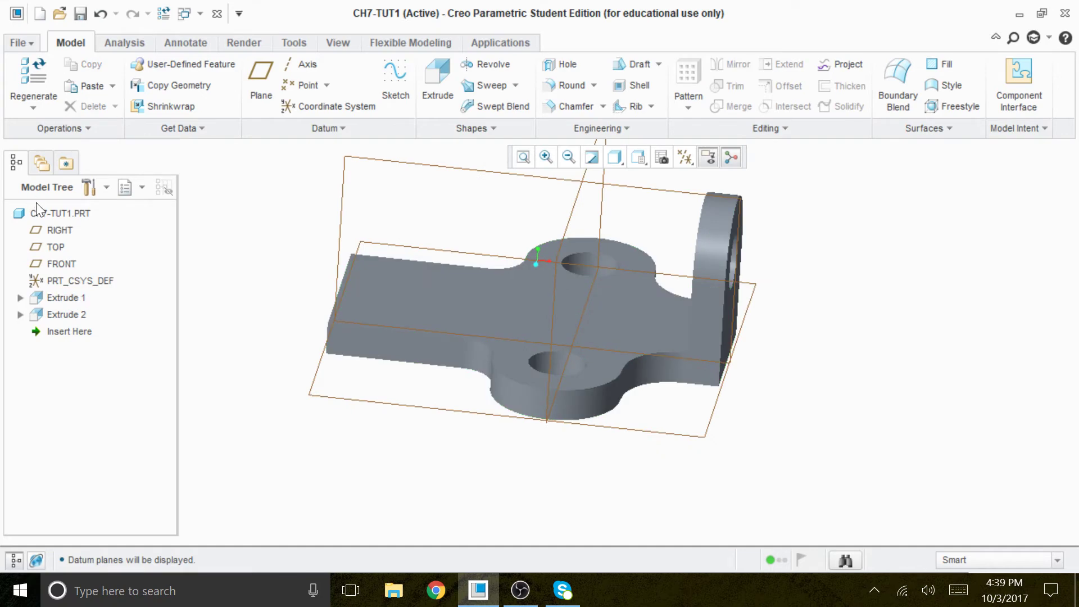
{"action": "left_click", "coordinate": [683, 157]}
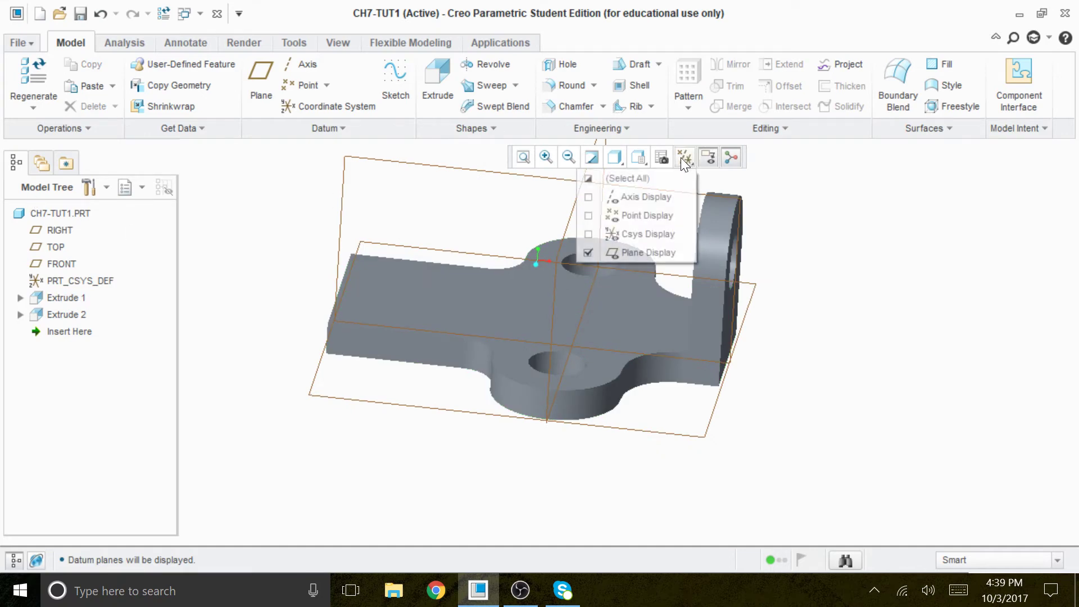
{"action": "left_click", "coordinate": [633, 179]}
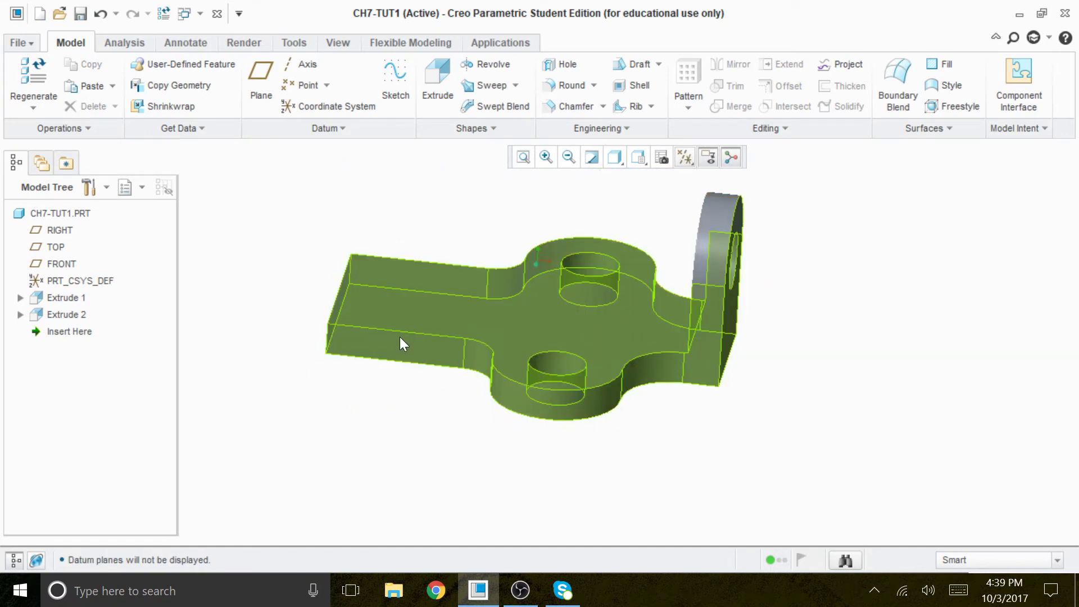
- Copy the upright extrusion, Extrude 2, and clear the selection
{"action": "middle_click_drag", "start_coordinate": [410, 380], "coordinate": [410, 367]}
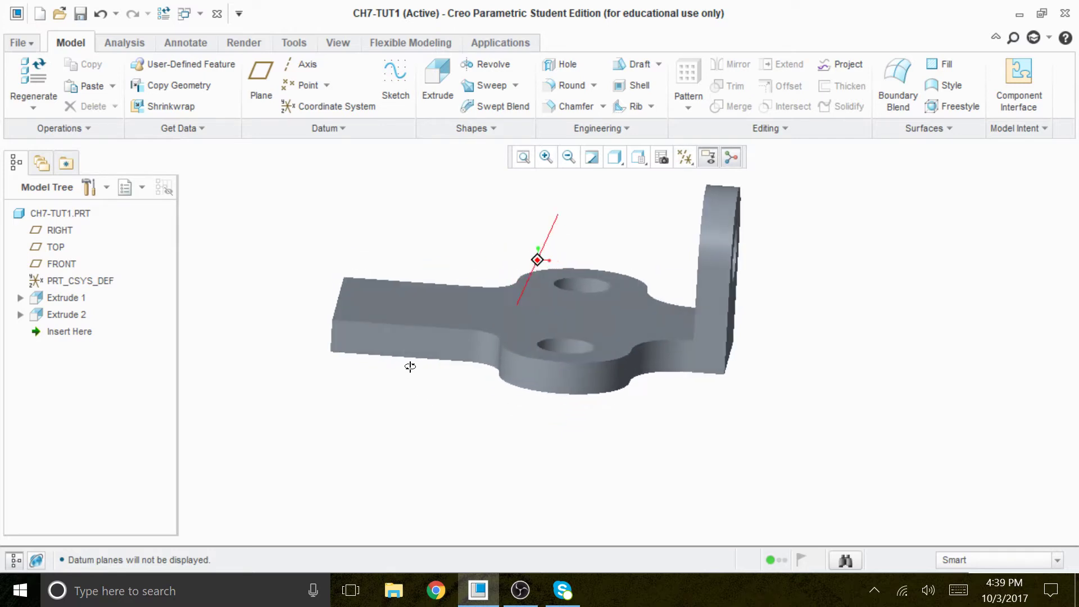
{"action": "left_click", "coordinate": [66, 314]}
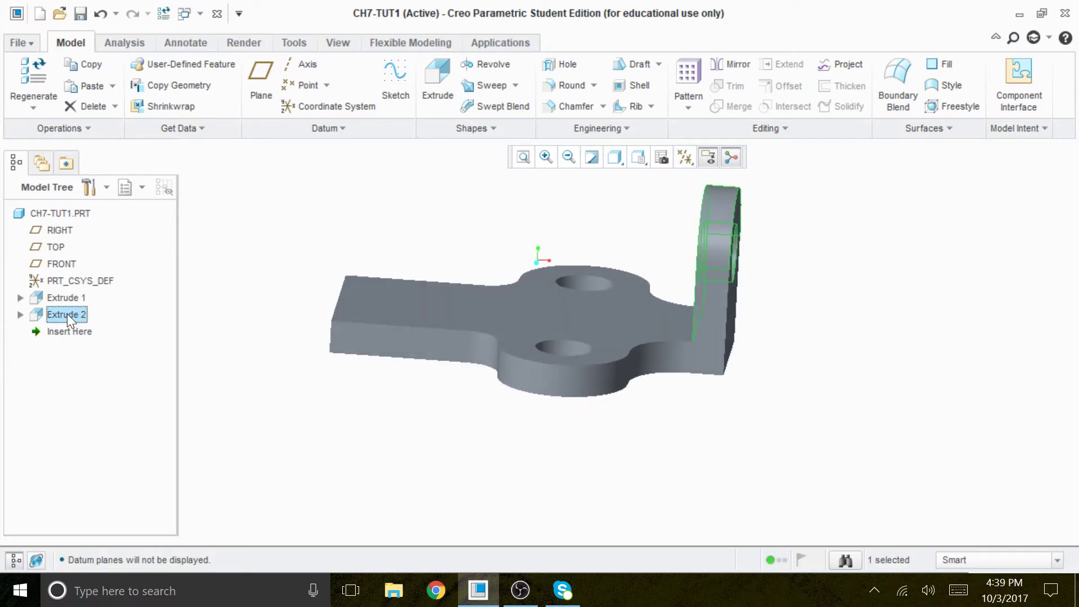
{"action": "left_click", "coordinate": [88, 61]}
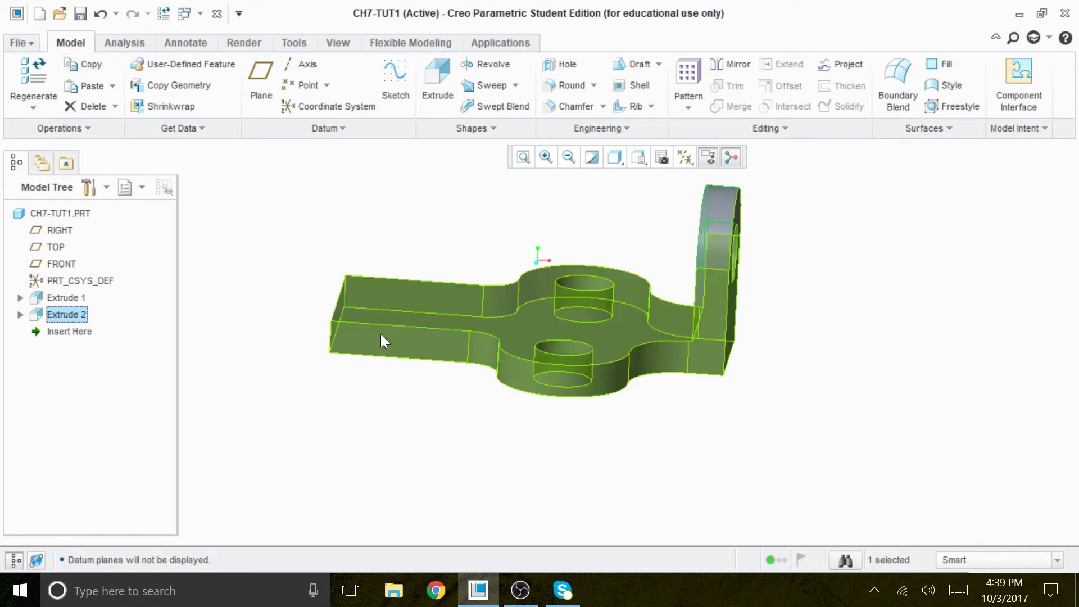
{"action": "left_click", "coordinate": [383, 377]}
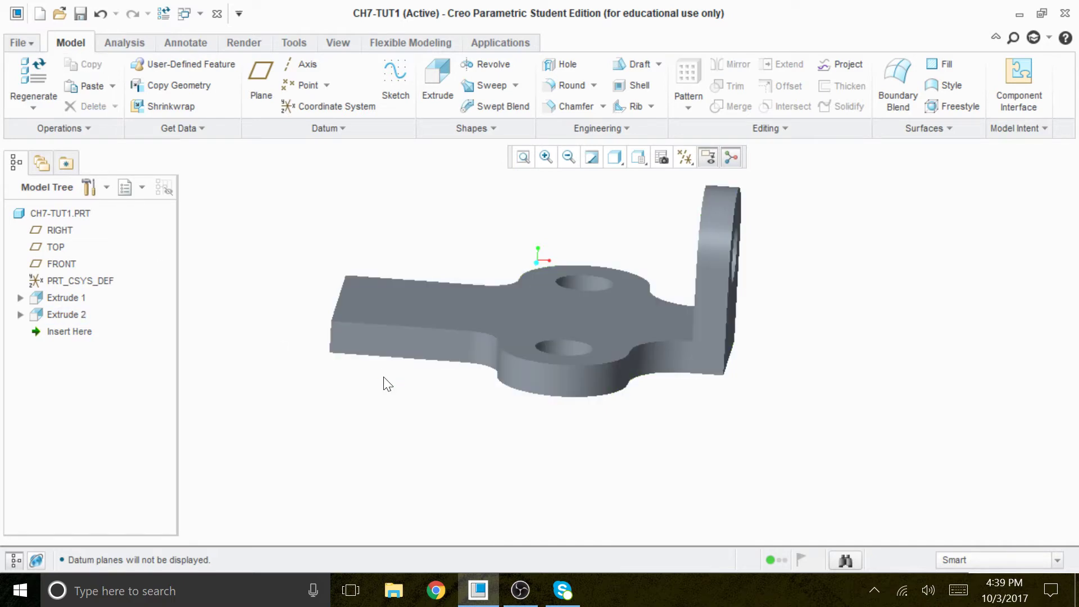
- Paste the copied extrusion, using the long side face of the plate's narrow end as sketch plane, and place its section above the plate
{"action": "left_click", "coordinate": [90, 86]}
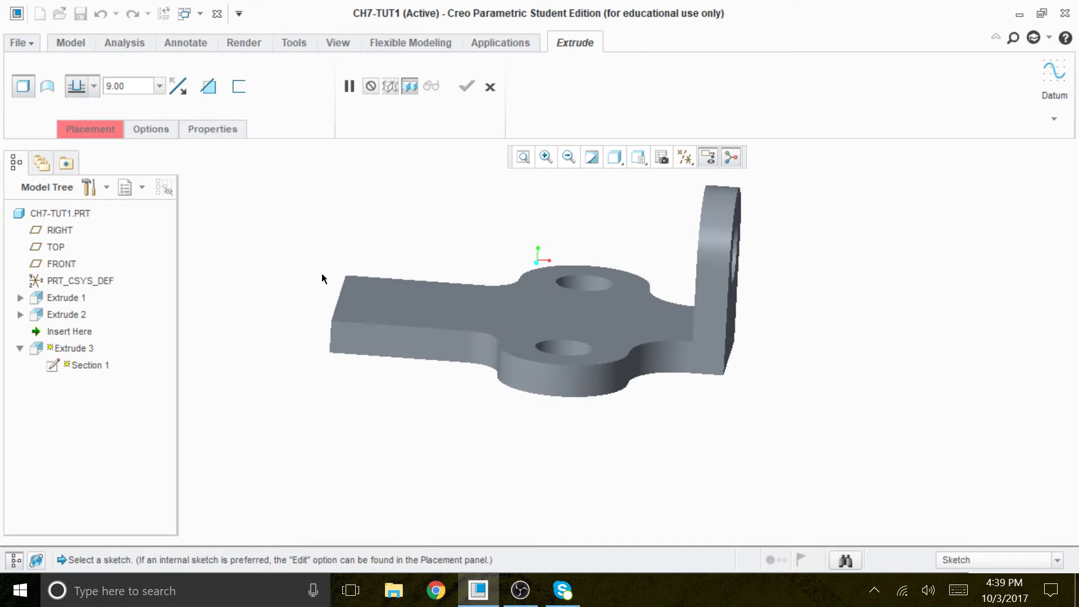
{"action": "left_click", "coordinate": [109, 133]}
{"action": "left_click", "coordinate": [293, 219]}
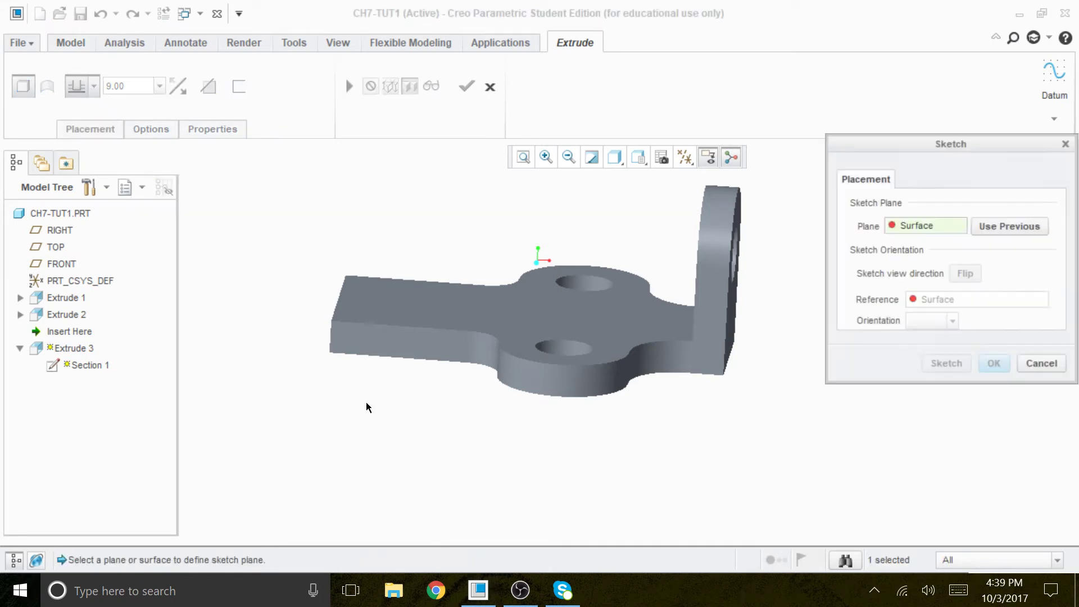
{"action": "left_click", "coordinate": [396, 347]}
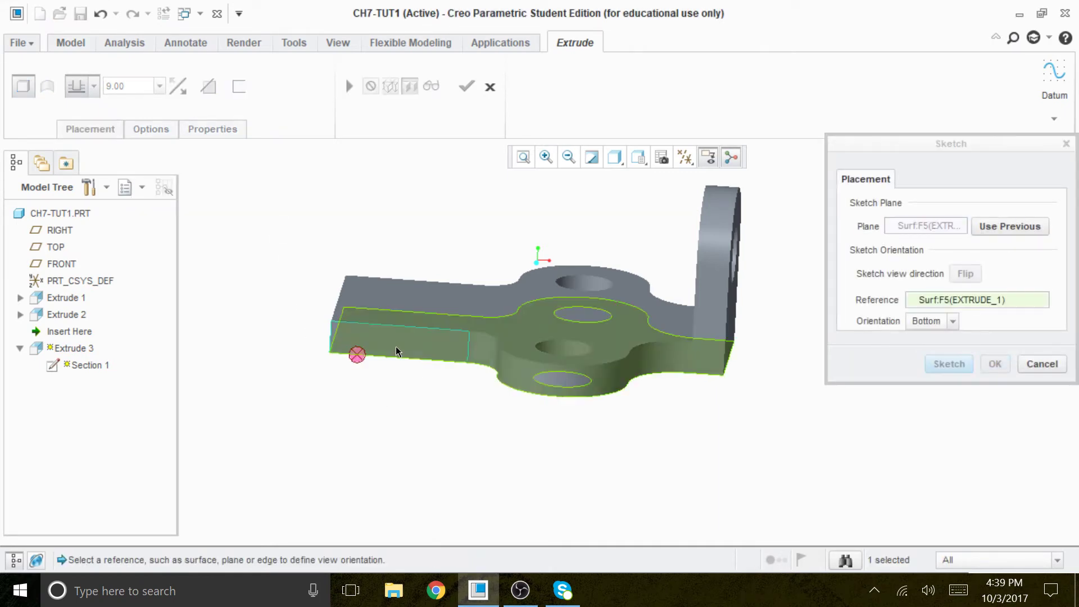
{"action": "left_click", "coordinate": [949, 365]}
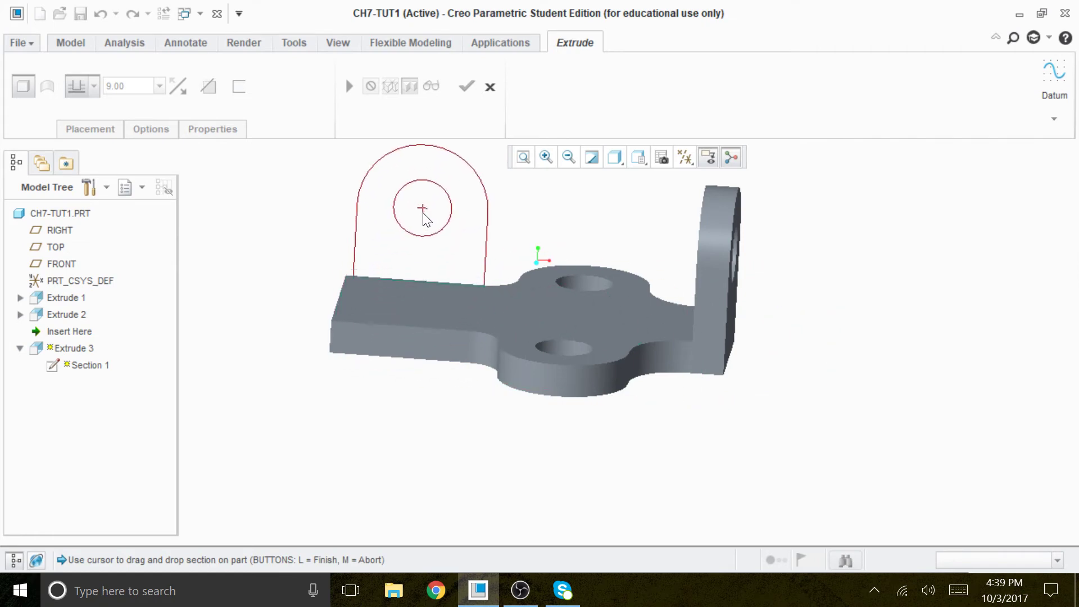
{"action": "left_click", "coordinate": [419, 192]}
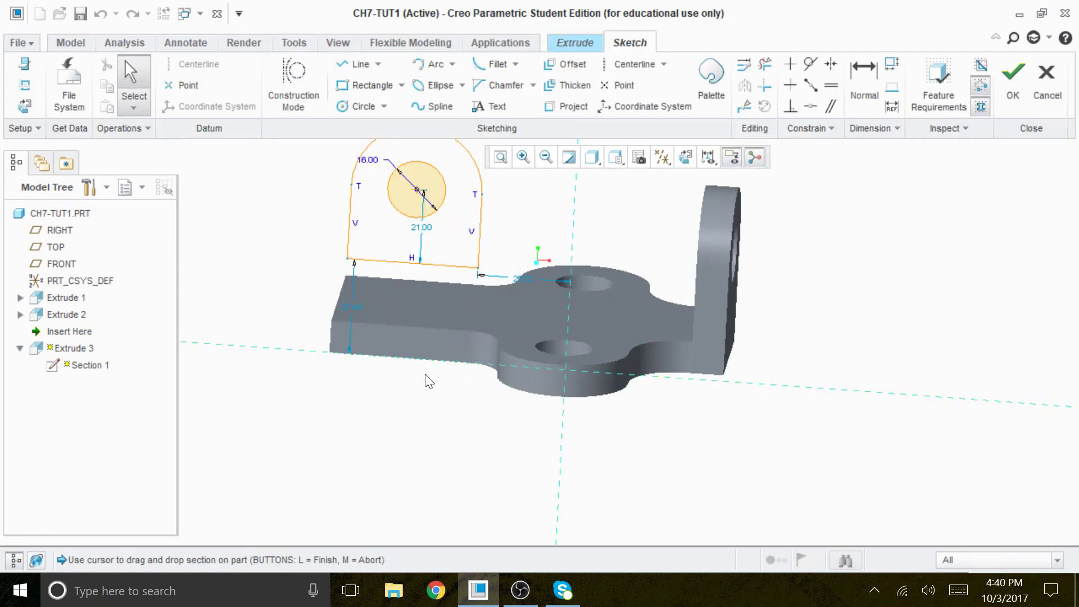
- Orient the sketch parallel to the screen and project the narrow end's upper edge into the section
{"action": "left_click", "coordinate": [685, 157]}
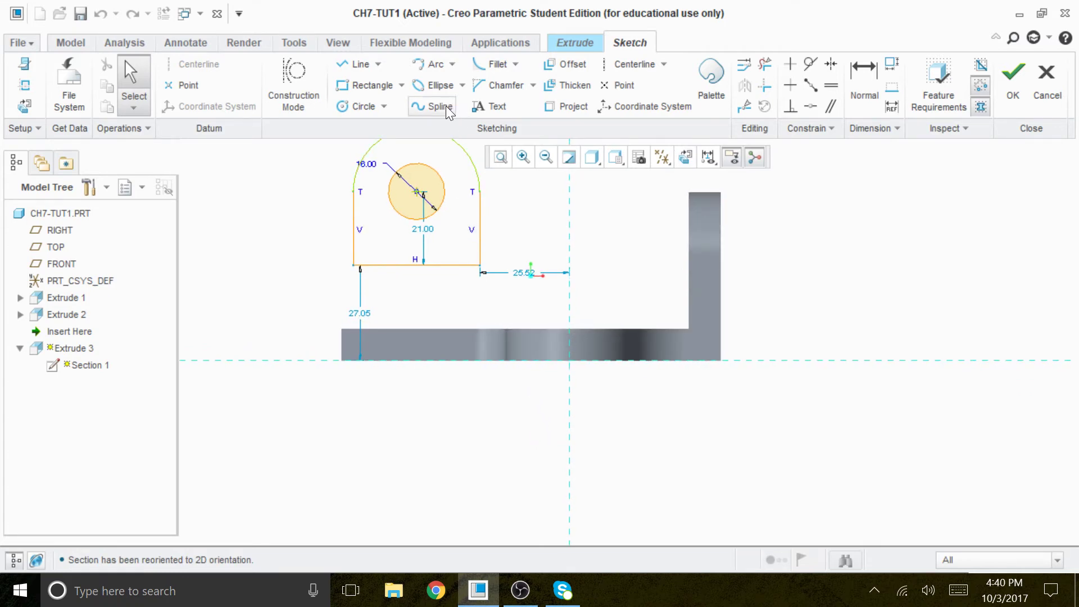
{"action": "left_click", "coordinate": [565, 106]}
{"action": "left_click", "coordinate": [418, 330]}
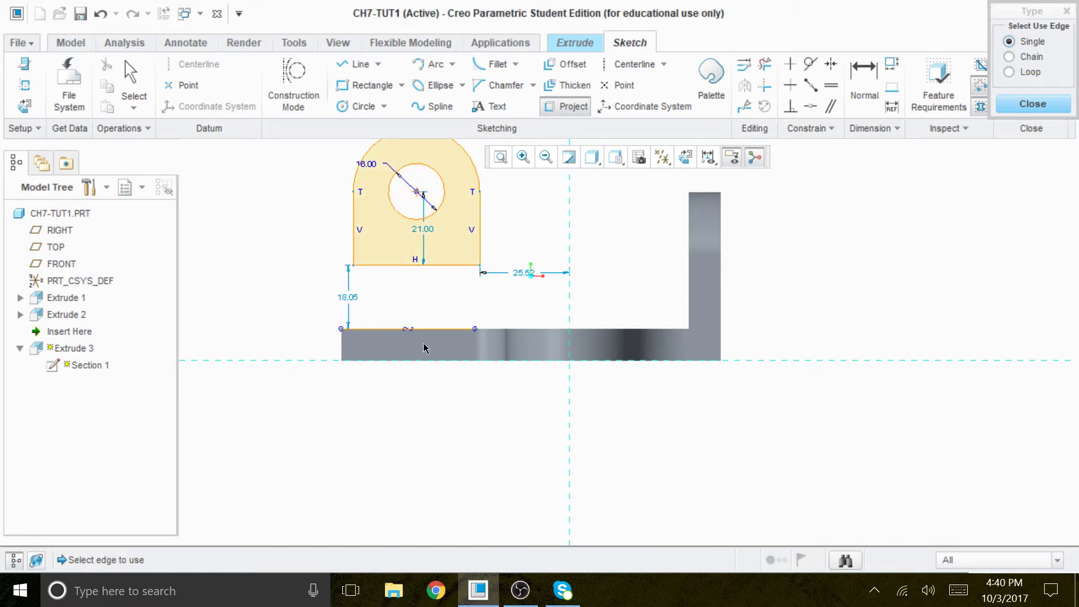
{"action": "middle_click", "coordinate": [391, 309]}
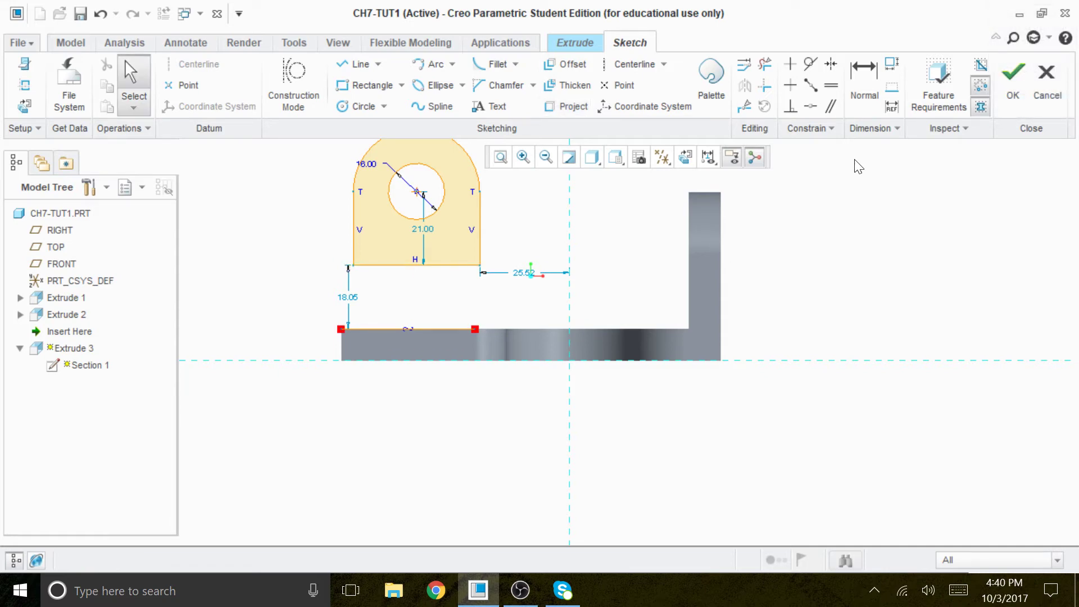
- Try to make the section's lower outer corner coincident with the outer end of the projected edge, and undo it
{"action": "left_click", "coordinate": [810, 106]}
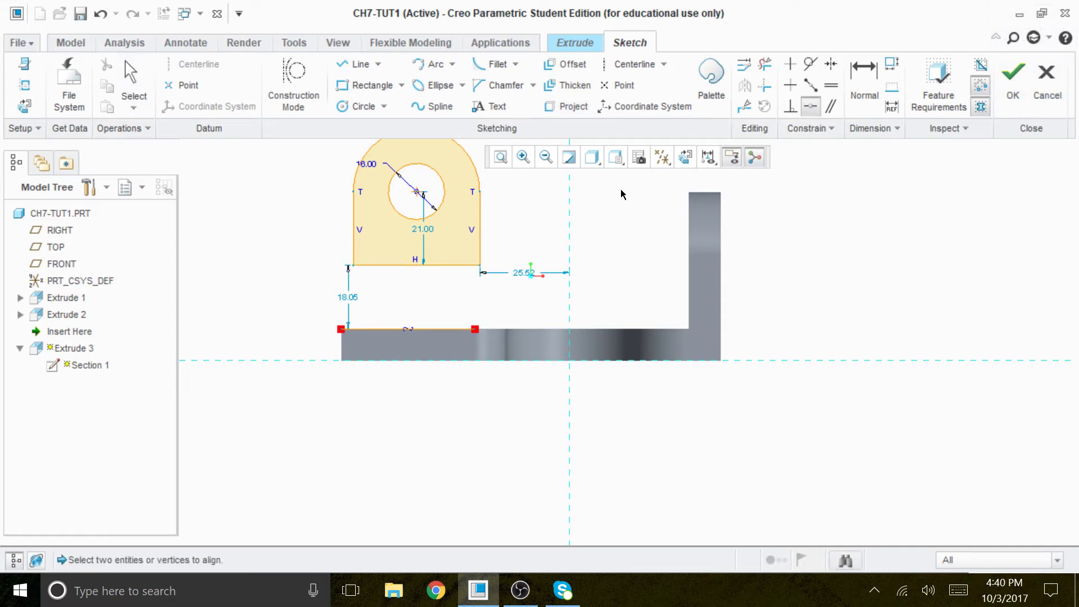
{"action": "left_click", "coordinate": [355, 269]}
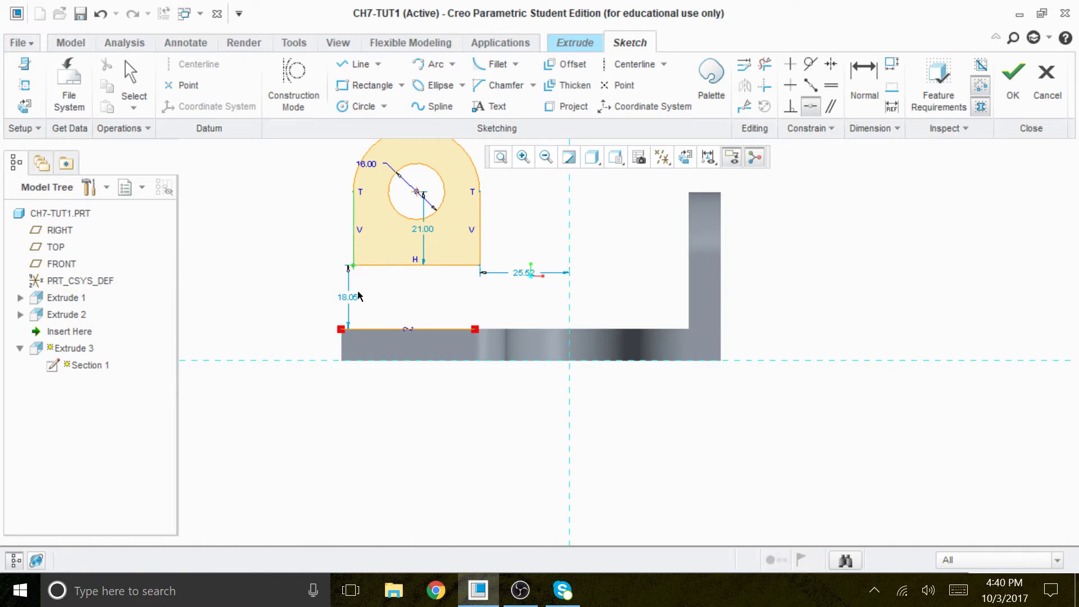
{"action": "left_click", "coordinate": [346, 332]}
{"action": "scroll", "coordinate": [406, 359], "scroll_direction": "down", "scroll_amount": 4}
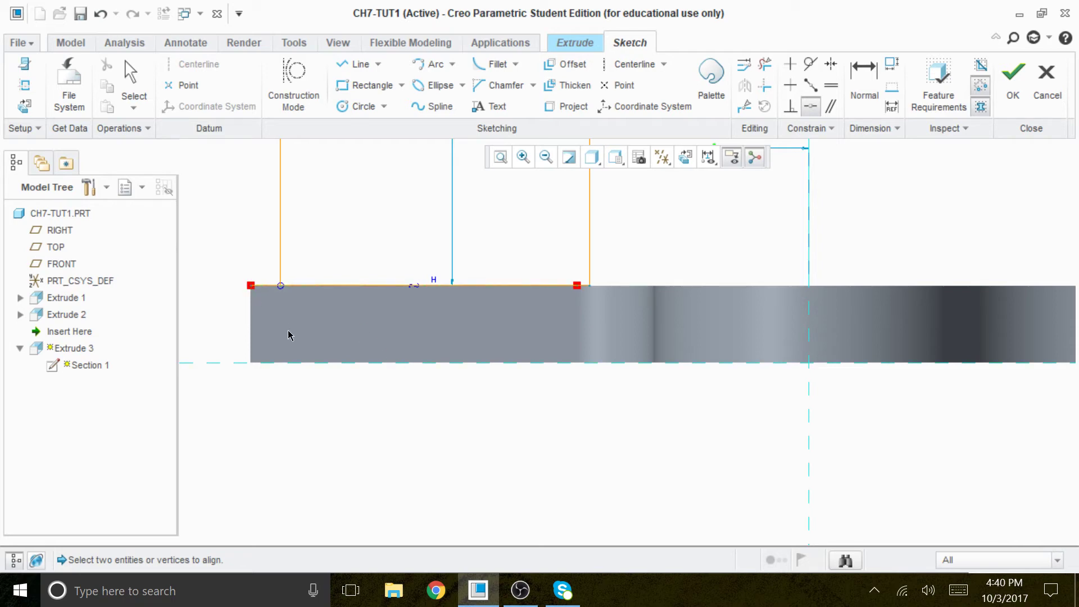
{"action": "left_click", "coordinate": [100, 14]}
{"action": "scroll", "coordinate": [342, 419], "scroll_direction": "up", "scroll_amount": 5}
{"action": "scroll", "coordinate": [349, 412], "scroll_direction": "down", "scroll_amount": 1}
{"action": "scroll", "coordinate": [342, 416], "scroll_direction": "down", "scroll_amount": 2}
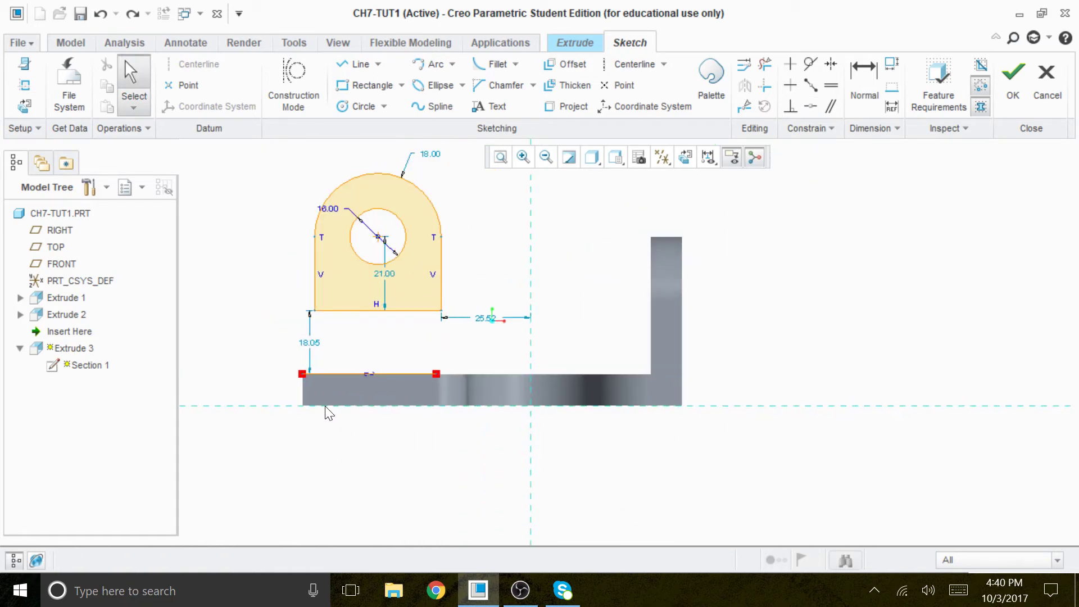
- Make the section's lower outer corner coincident with the projected edge's endpoint at the plate's outer end
{"action": "left_click", "coordinate": [809, 106]}
{"action": "left_click", "coordinate": [313, 311]}
{"action": "left_click", "coordinate": [304, 375]}
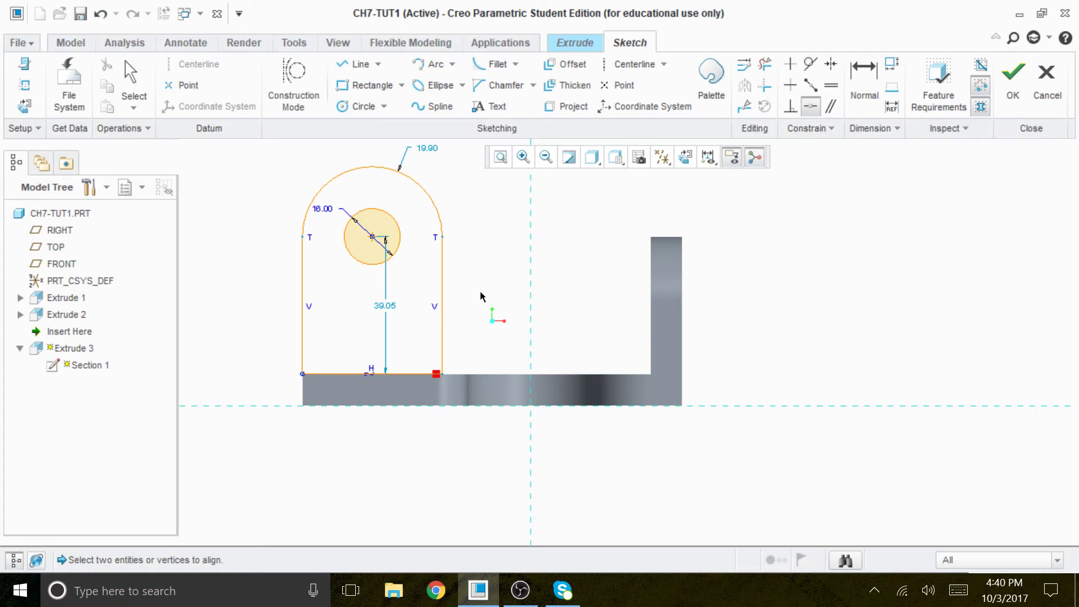
{"action": "middle_click", "coordinate": [470, 277]}
- Move the hole centre's height dimension clear of the section and set it to 21
{"action": "left_click_drag", "start_coordinate": [389, 305], "coordinate": [474, 298]}
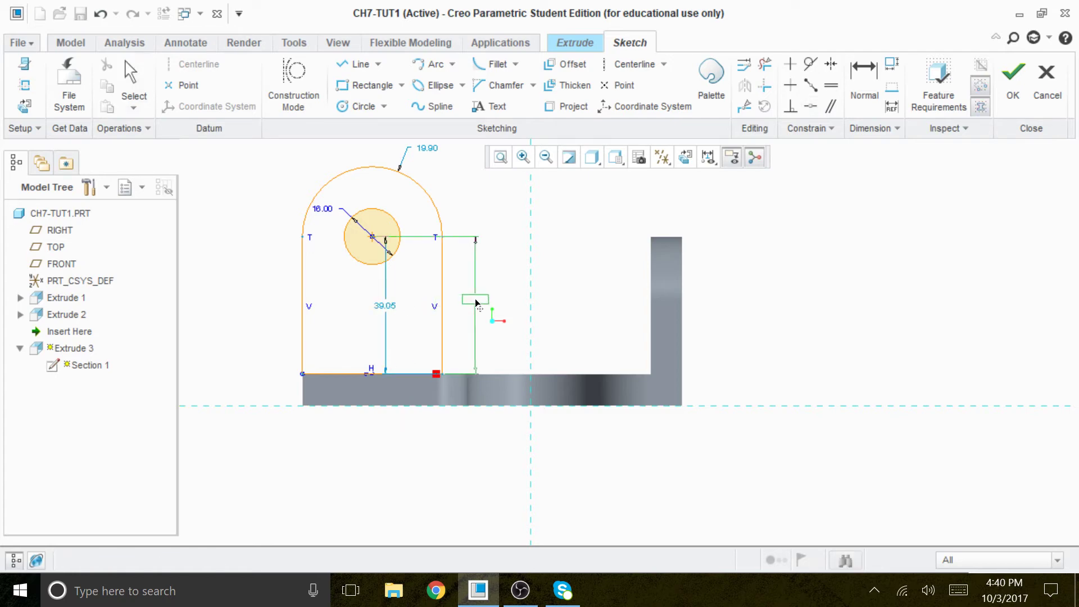
{"action": "double_click", "coordinate": [474, 303]}
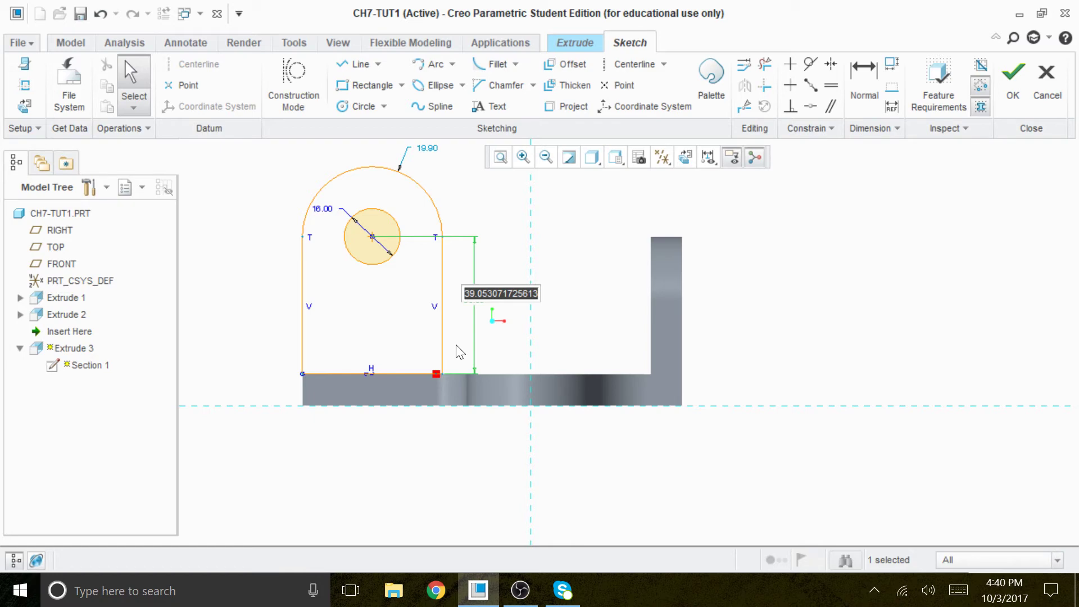
{"action": "type", "text": "21"}
{"action": "key", "text": "Return"}
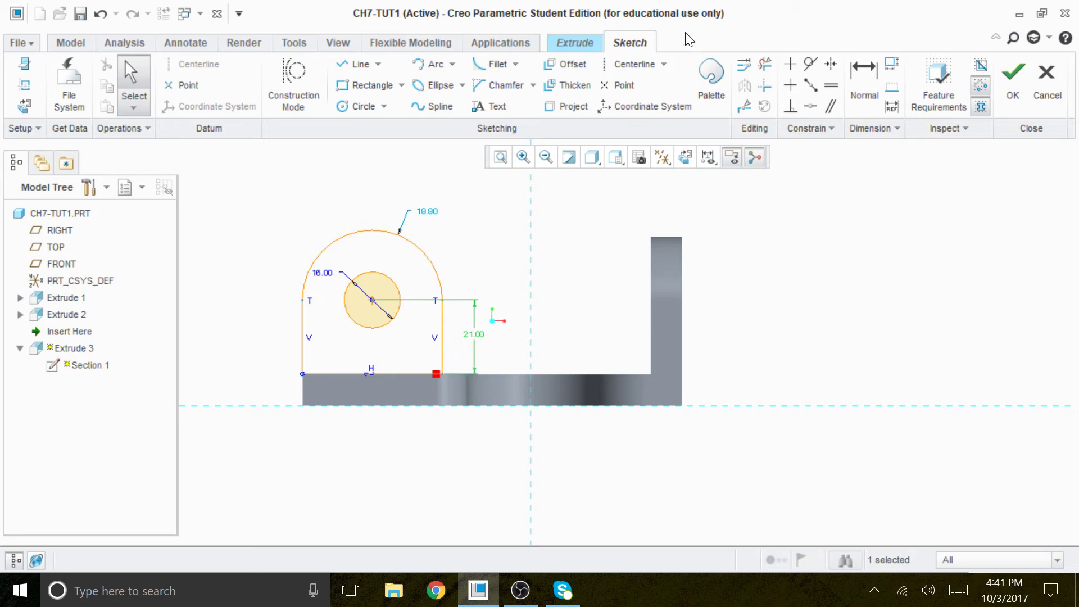
- Delete the projected edge segment overlapping the section's base line so the profile forms a closed region
{"action": "left_click", "coordinate": [764, 64]}
{"action": "scroll", "coordinate": [481, 383], "scroll_direction": "down", "scroll_amount": 2}
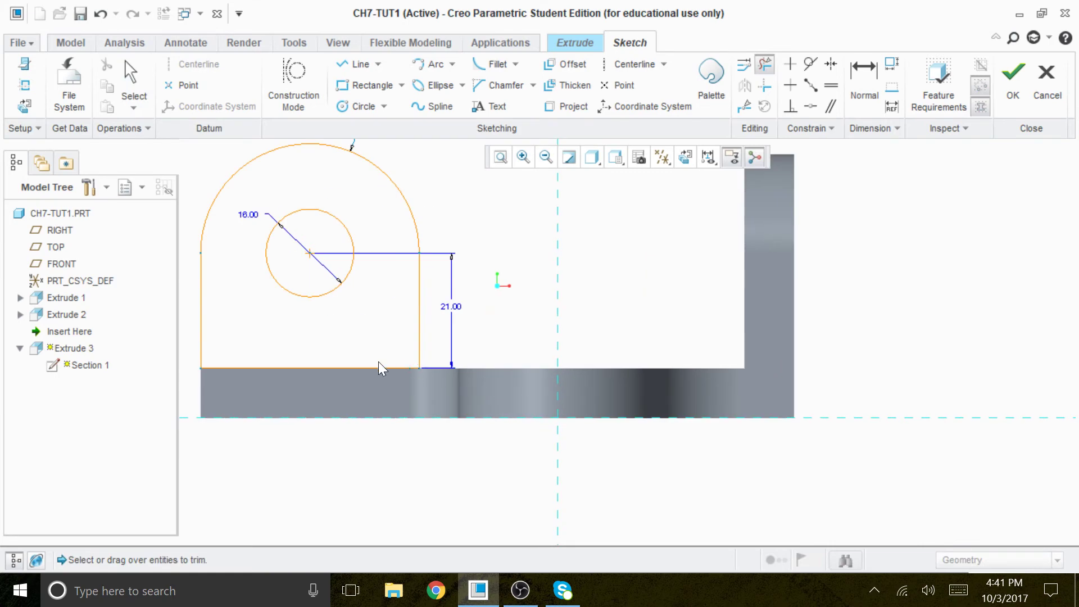
{"action": "scroll", "coordinate": [376, 364], "scroll_direction": "up", "scroll_amount": 2}
{"action": "left_click_drag", "start_coordinate": [368, 372], "coordinate": [369, 375]}
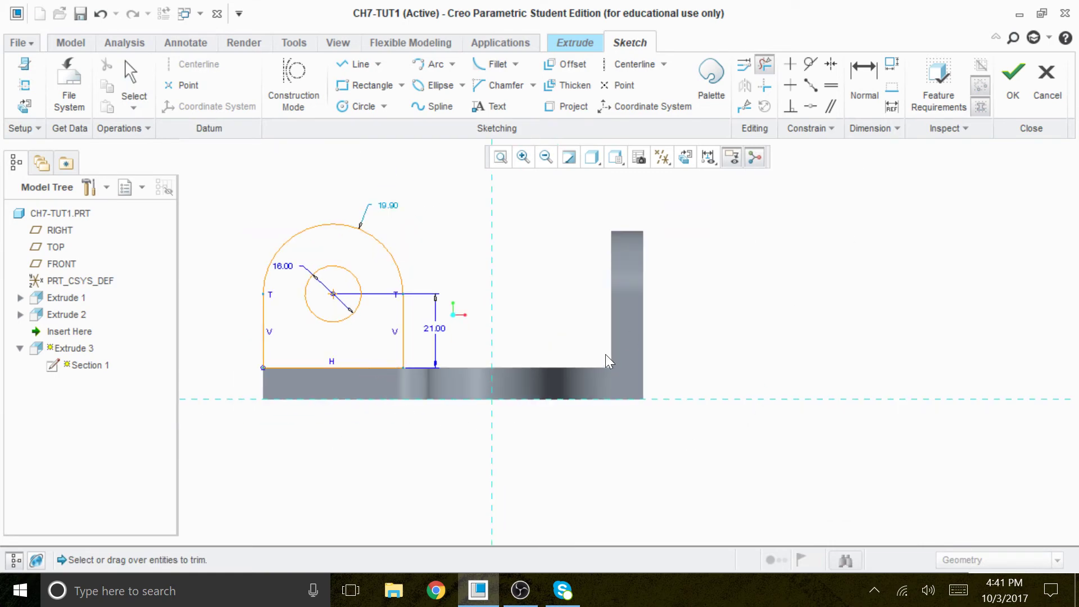
{"action": "middle_click", "coordinate": [785, 353]}
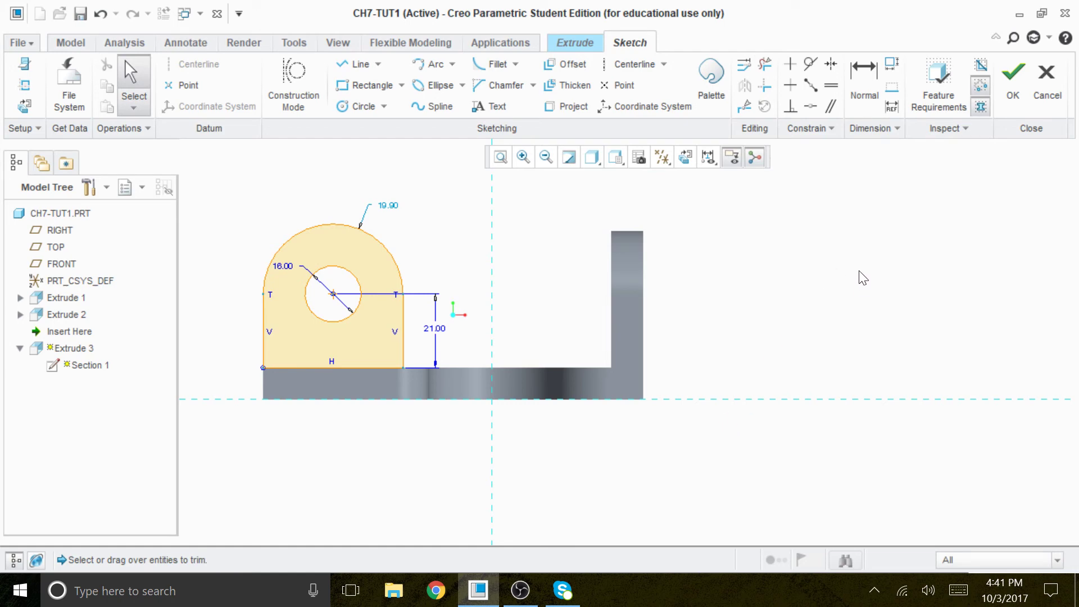
- Dimension the section's top arc with a radius of 18
{"action": "mouse_move", "coordinate": [862, 267]}
{"action": "middle_mouse_down"}
{"action": "mouse_move", "coordinate": [917, 277]}
{"action": "mouse_move", "coordinate": [880, 277]}
{"action": "mouse_move", "coordinate": [891, 267]}
{"action": "mouse_move", "coordinate": [879, 278]}
{"action": "middle_mouse_up"}
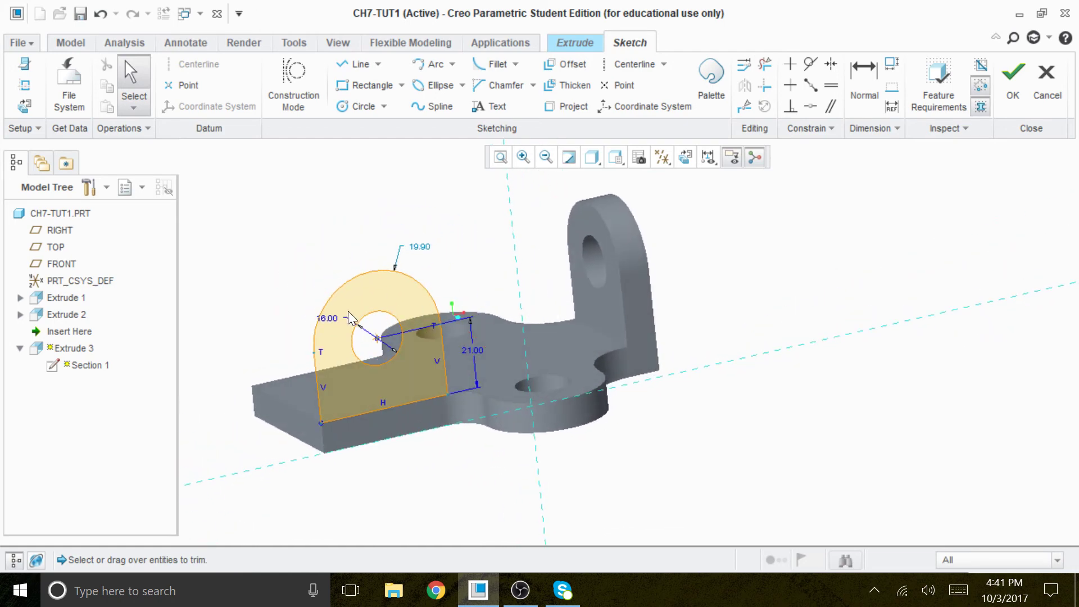
{"action": "left_click", "coordinate": [864, 76]}
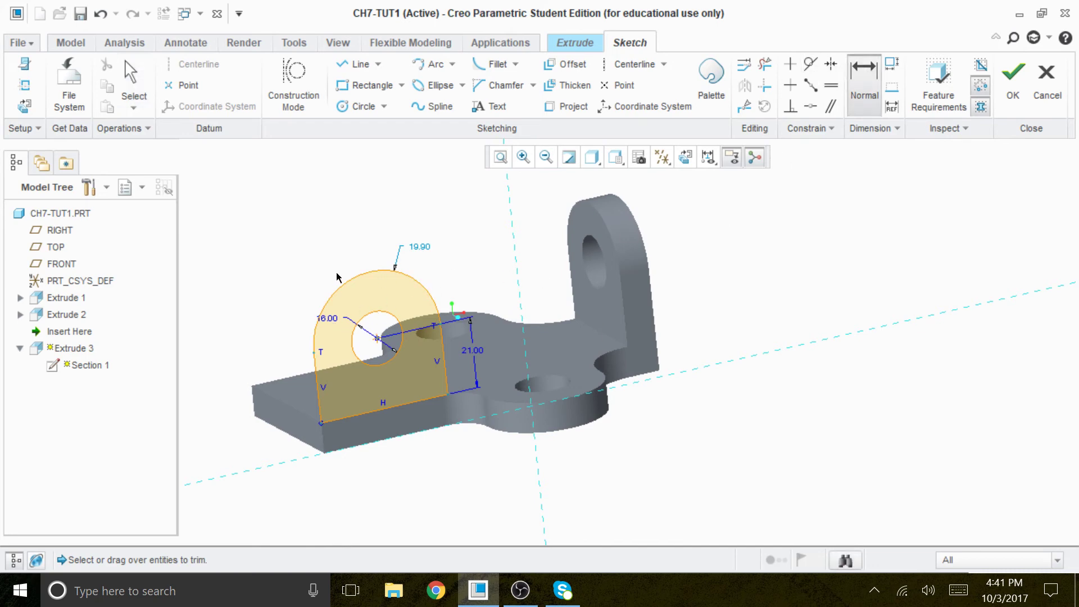
{"action": "left_click", "coordinate": [362, 277]}
{"action": "middle_click", "coordinate": [357, 224]}
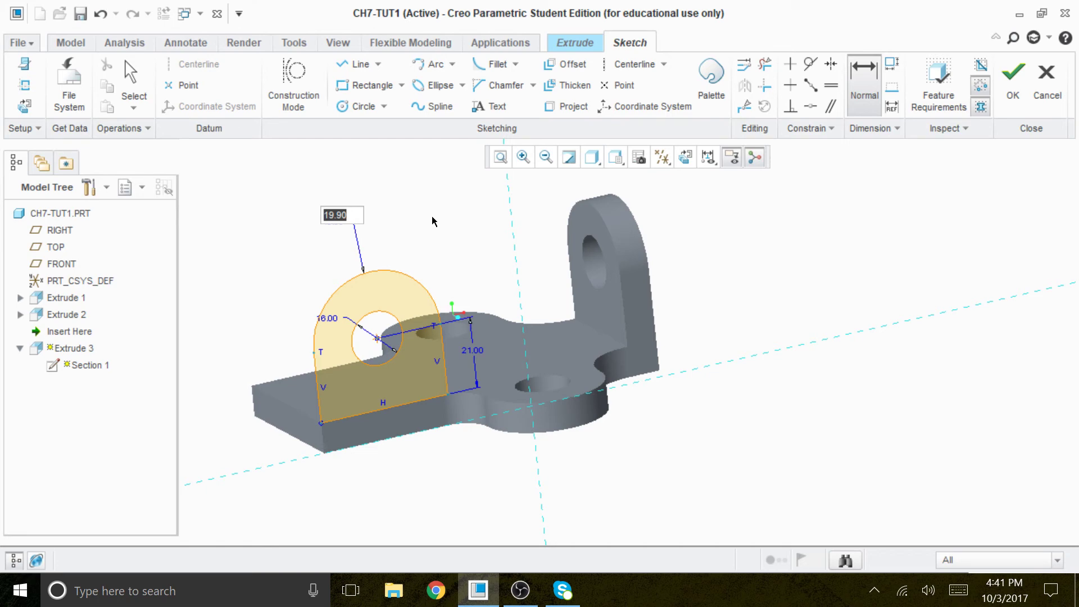
{"action": "type", "text": "18"}
{"action": "key", "text": "Return"}
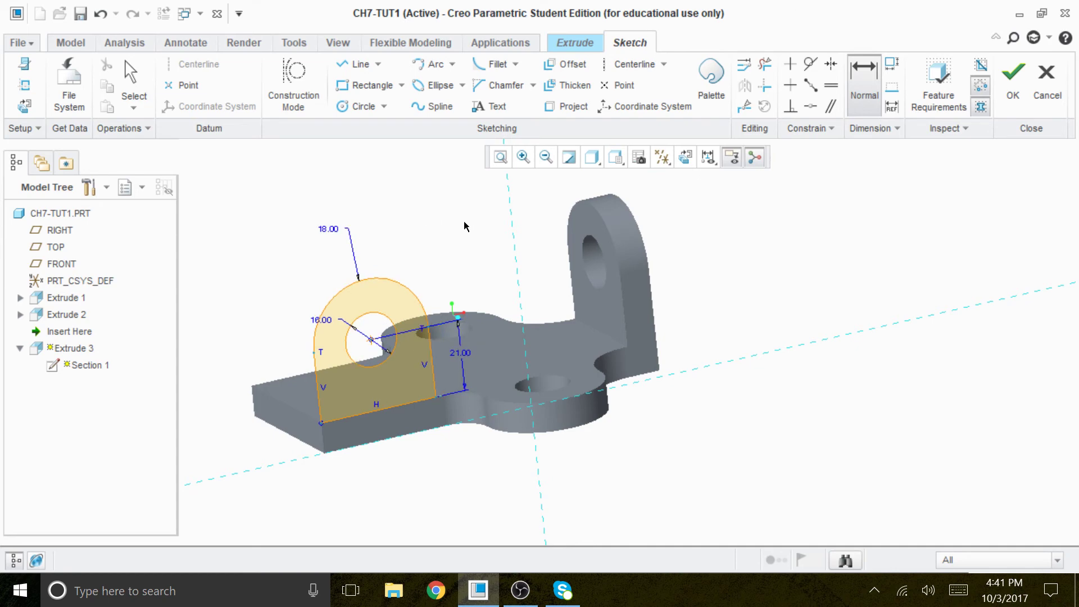
- Finish the copied upright's section sketch and check the extrusion preview on the plate's narrow end
{"action": "scroll", "coordinate": [713, 294], "scroll_direction": "down", "scroll_amount": 5}
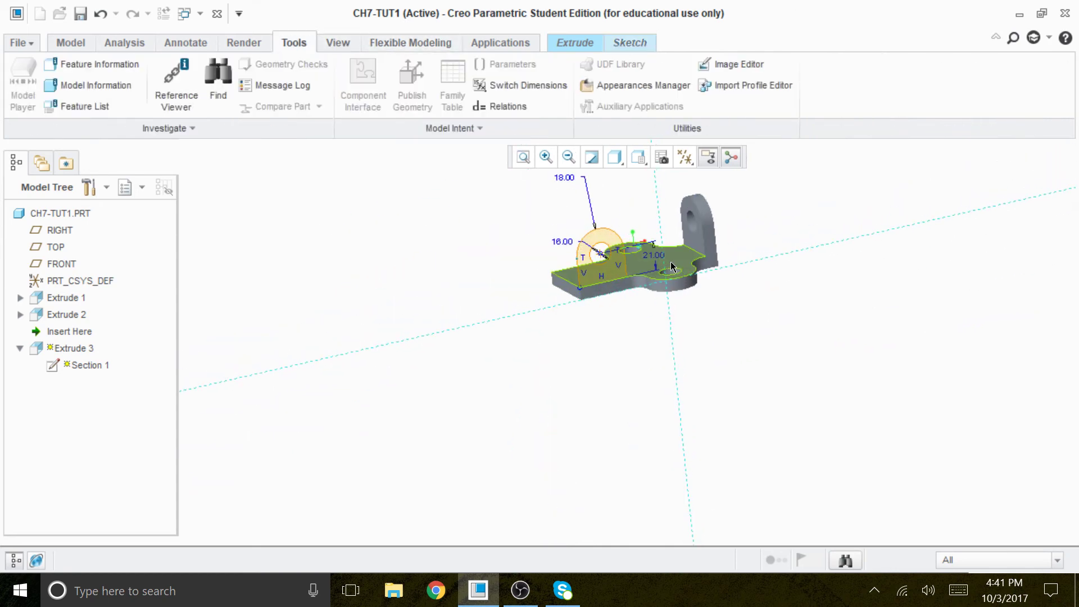
{"action": "scroll", "coordinate": [737, 288], "scroll_direction": "up", "scroll_amount": 3}
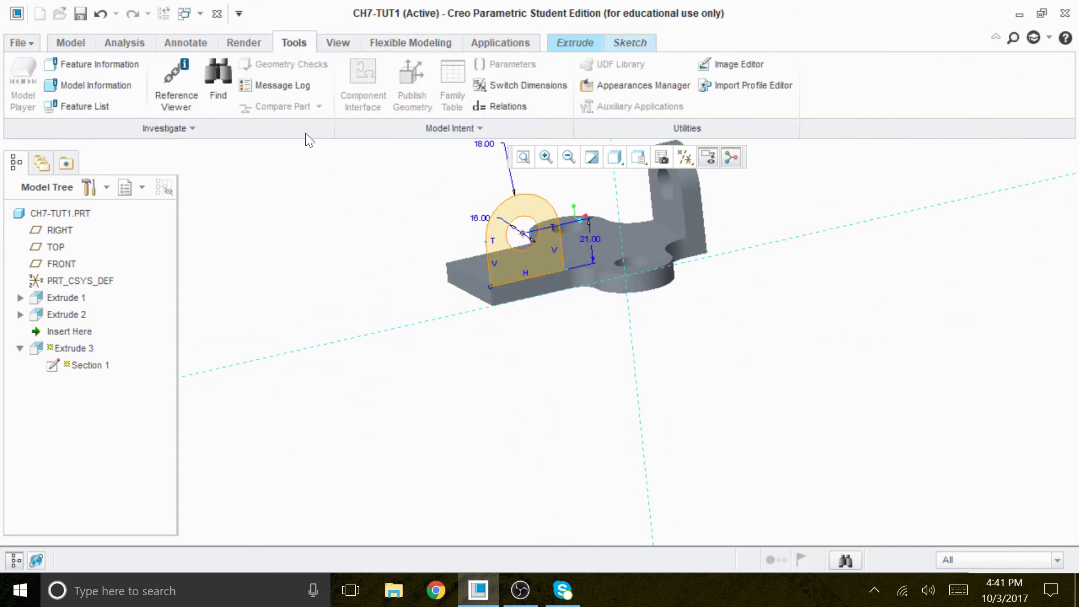
{"action": "left_click", "coordinate": [630, 42]}
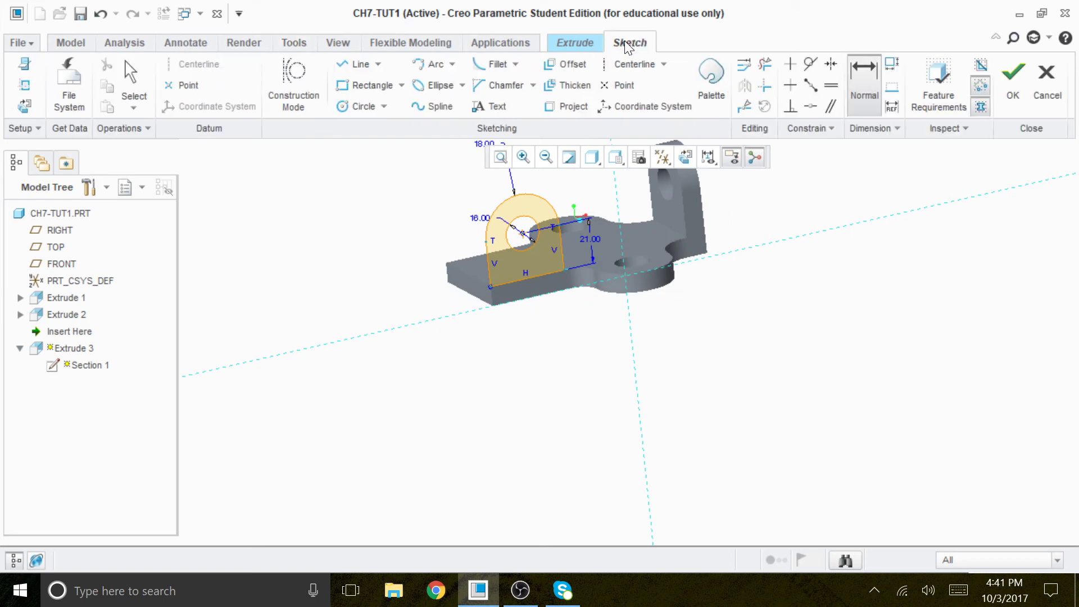
{"action": "left_click", "coordinate": [1016, 76]}
{"action": "middle_click_drag", "start_coordinate": [608, 390], "coordinate": [627, 289]}
{"action": "left_click", "coordinate": [618, 270]}
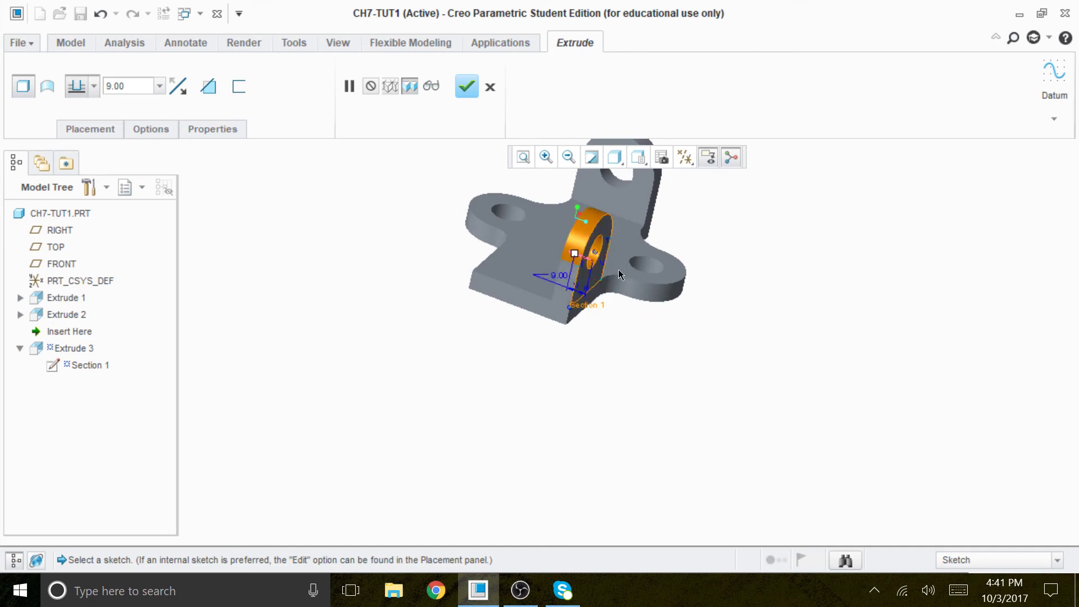
- Check the 9-thick extrusion preview of the copied upright on the plate's narrow end, and complete the feature
{"action": "scroll", "coordinate": [597, 388], "scroll_direction": "up", "scroll_amount": 5}
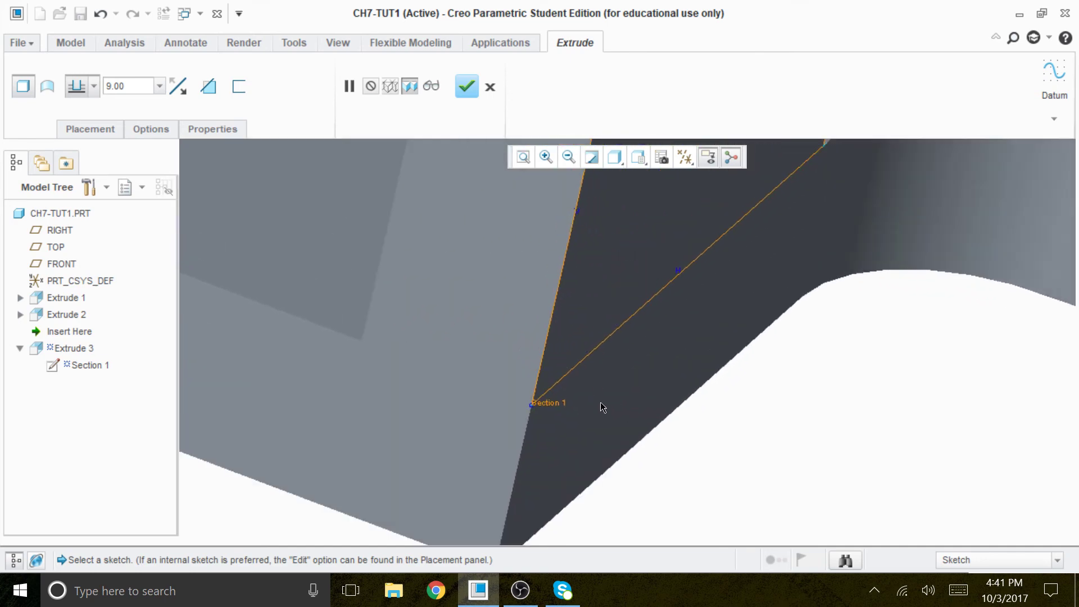
{"action": "scroll", "coordinate": [602, 402], "scroll_direction": "down", "scroll_amount": 3}
{"action": "scroll", "coordinate": [609, 364], "scroll_direction": "up", "scroll_amount": 3}
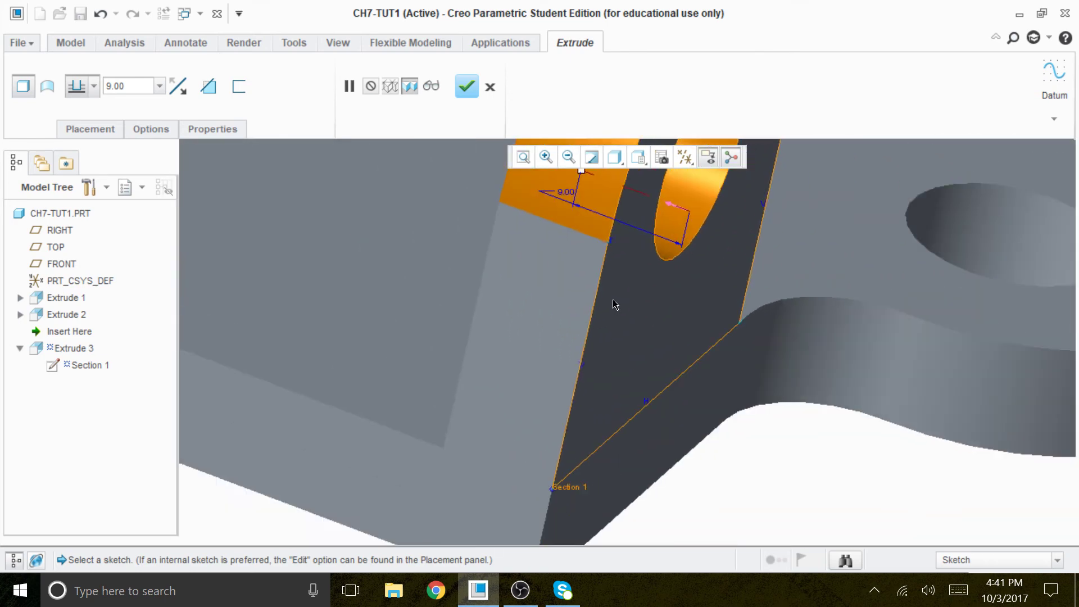
{"action": "scroll", "coordinate": [615, 304], "scroll_direction": "down", "scroll_amount": 5}
{"action": "middle_click_drag", "start_coordinate": [803, 366], "coordinate": [633, 421]}
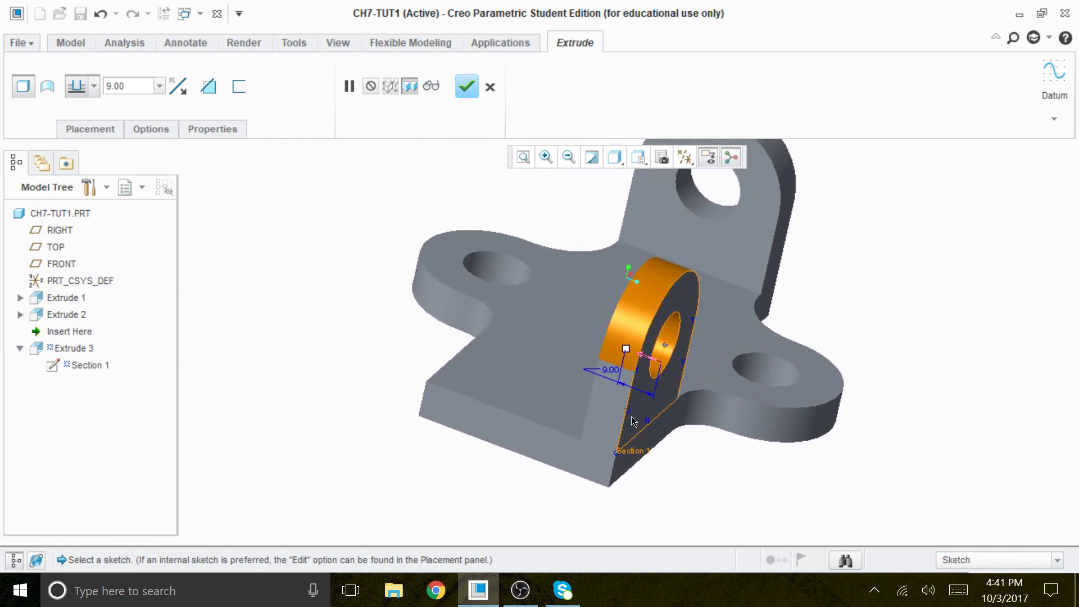
{"action": "left_click", "coordinate": [466, 88]}
{"action": "key", "text": "ctrl+d"}
- Turn on the display of datum planes in the model
{"action": "middle_click_drag", "start_coordinate": [824, 411], "coordinate": [746, 415]}
{"action": "left_click", "coordinate": [682, 159]}
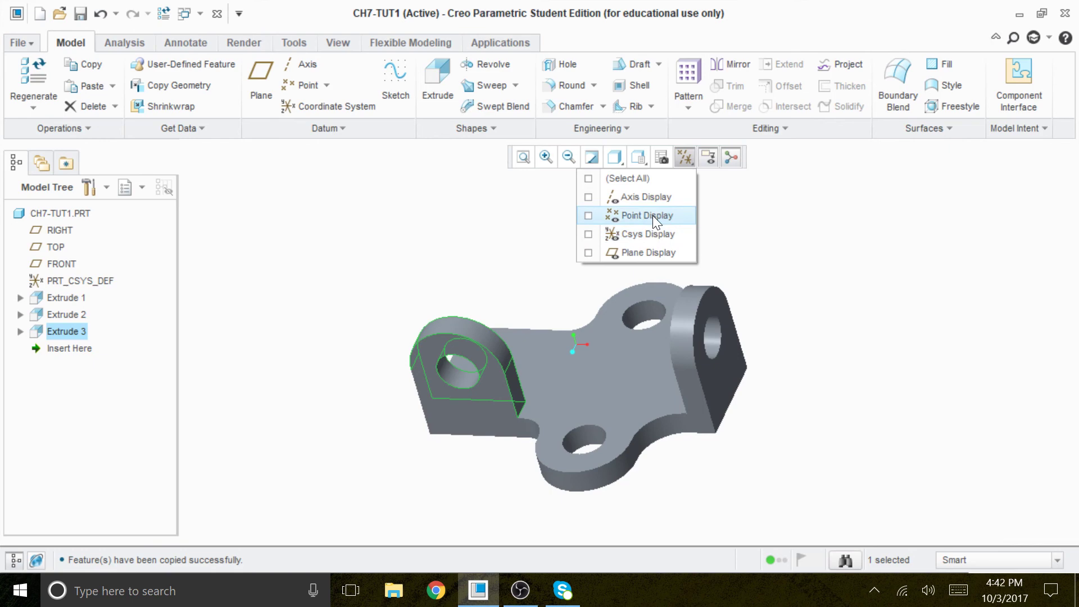
{"action": "left_click", "coordinate": [649, 253]}
{"action": "left_click", "coordinate": [894, 460]}
{"action": "middle_click_drag", "start_coordinate": [942, 444], "coordinate": [903, 458]}
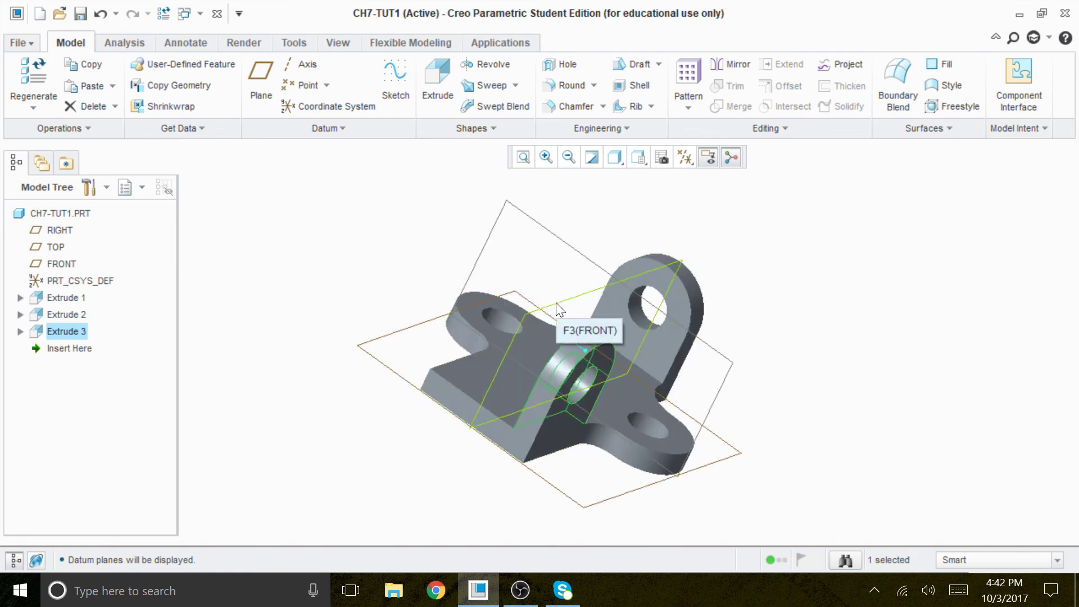
- Mirror the copied upright about the FRONT plane onto the opposite side of the plate's narrow end
{"action": "left_click", "coordinate": [731, 65]}
{"action": "left_click", "coordinate": [586, 294]}
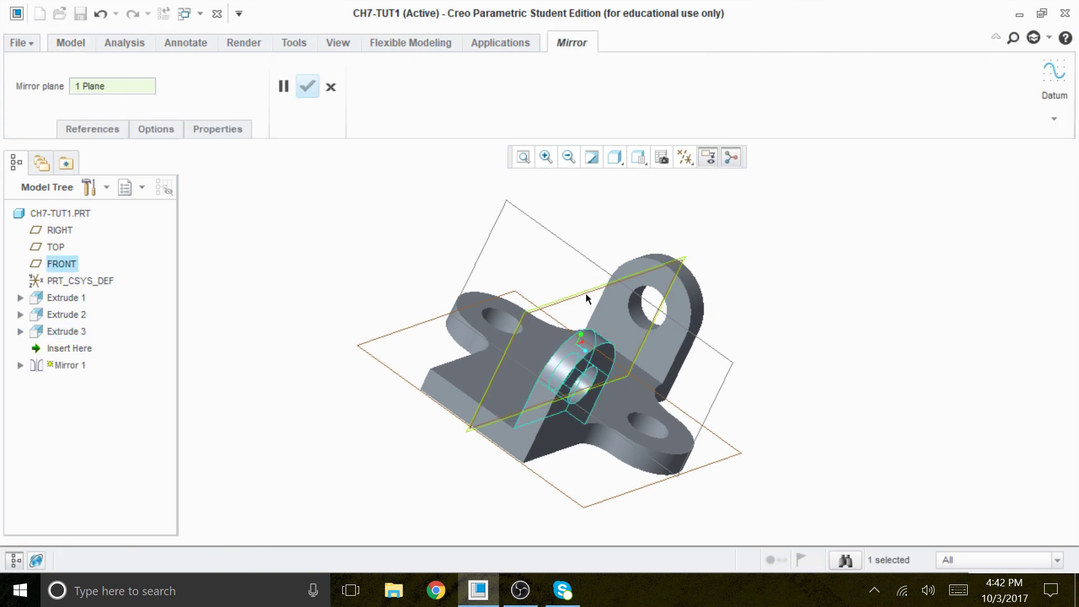
{"action": "left_click", "coordinate": [307, 86]}
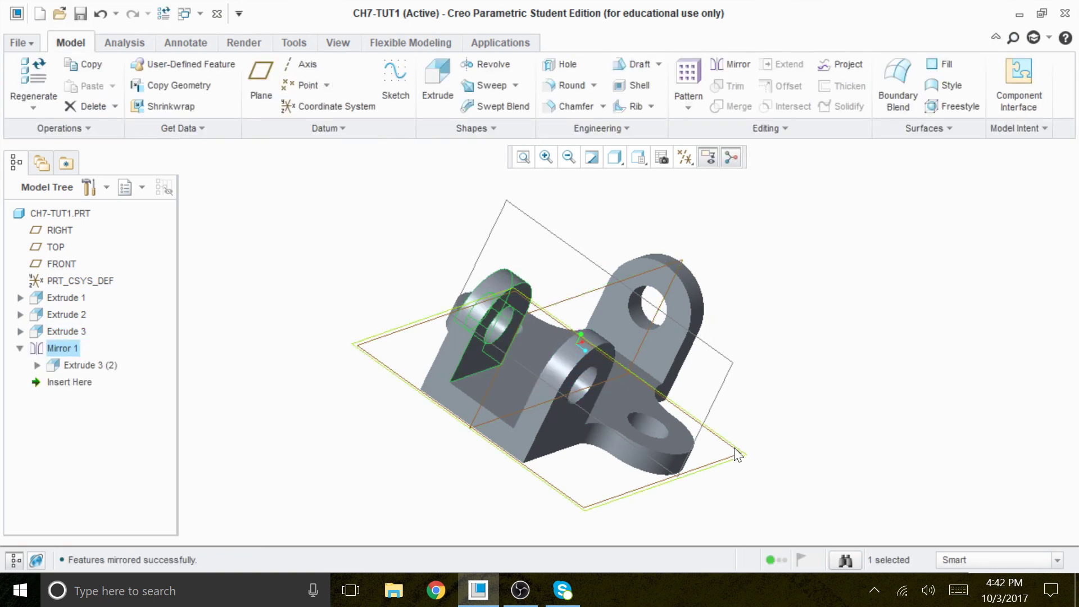
{"action": "middle_click_drag", "start_coordinate": [776, 446], "coordinate": [774, 472]}
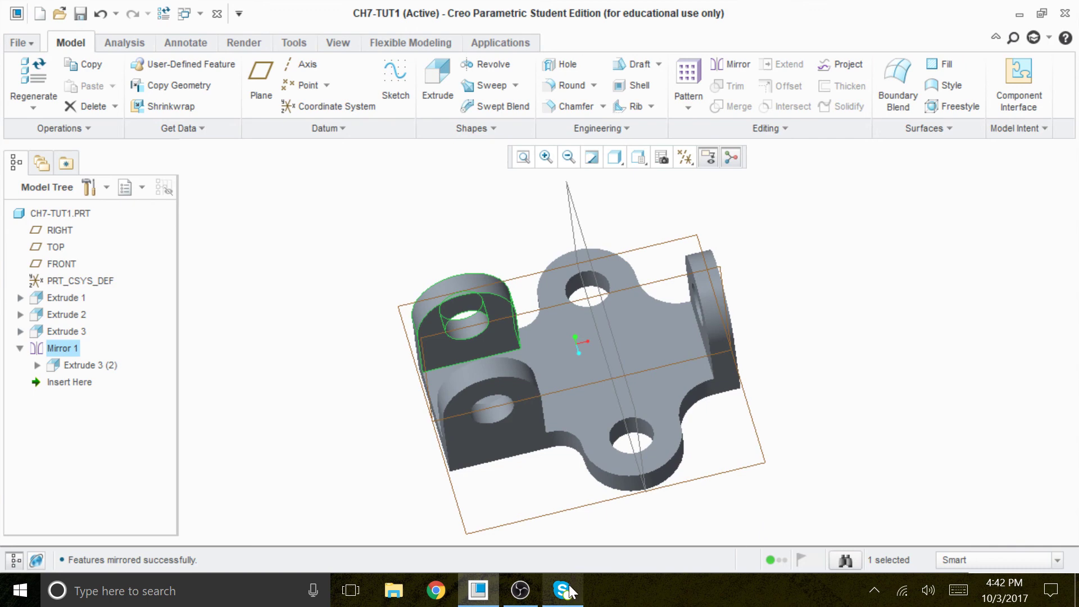
{"action": "mouse_move", "coordinate": [486, 604]}
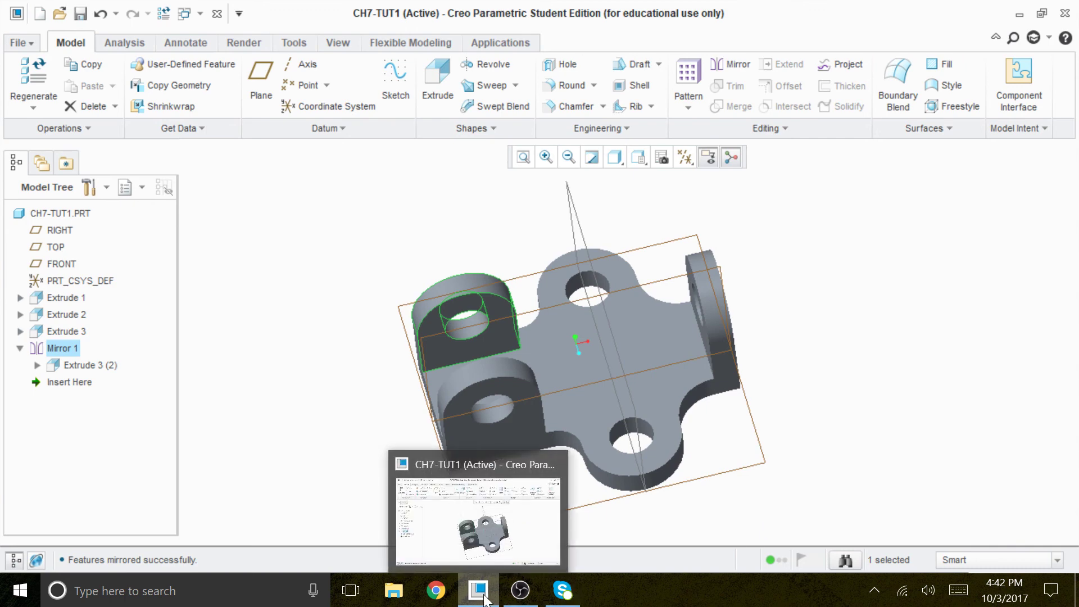
{"action": "left_click", "coordinate": [522, 590]}
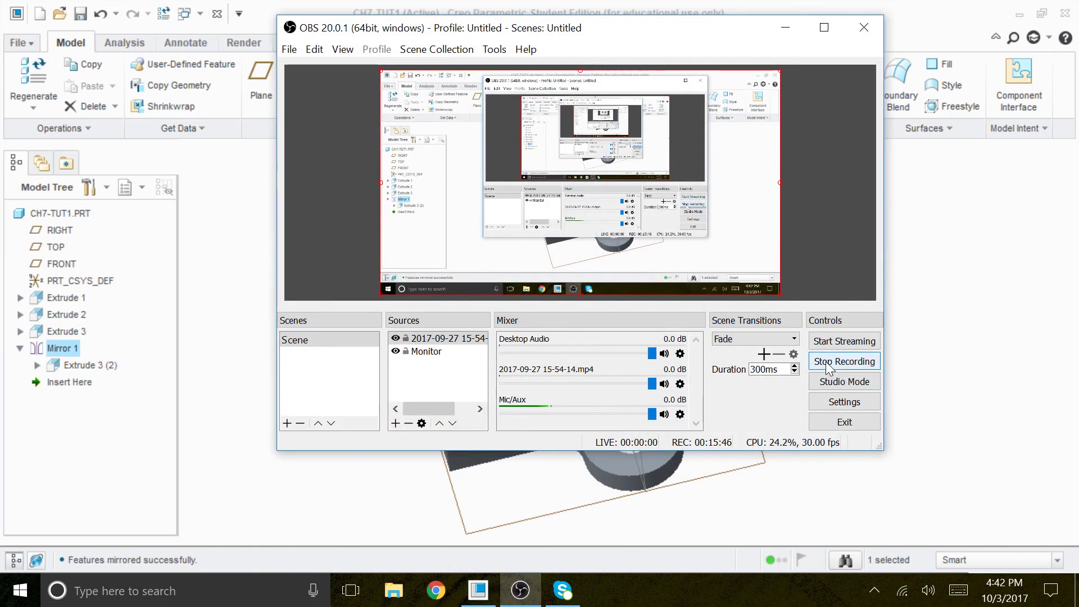